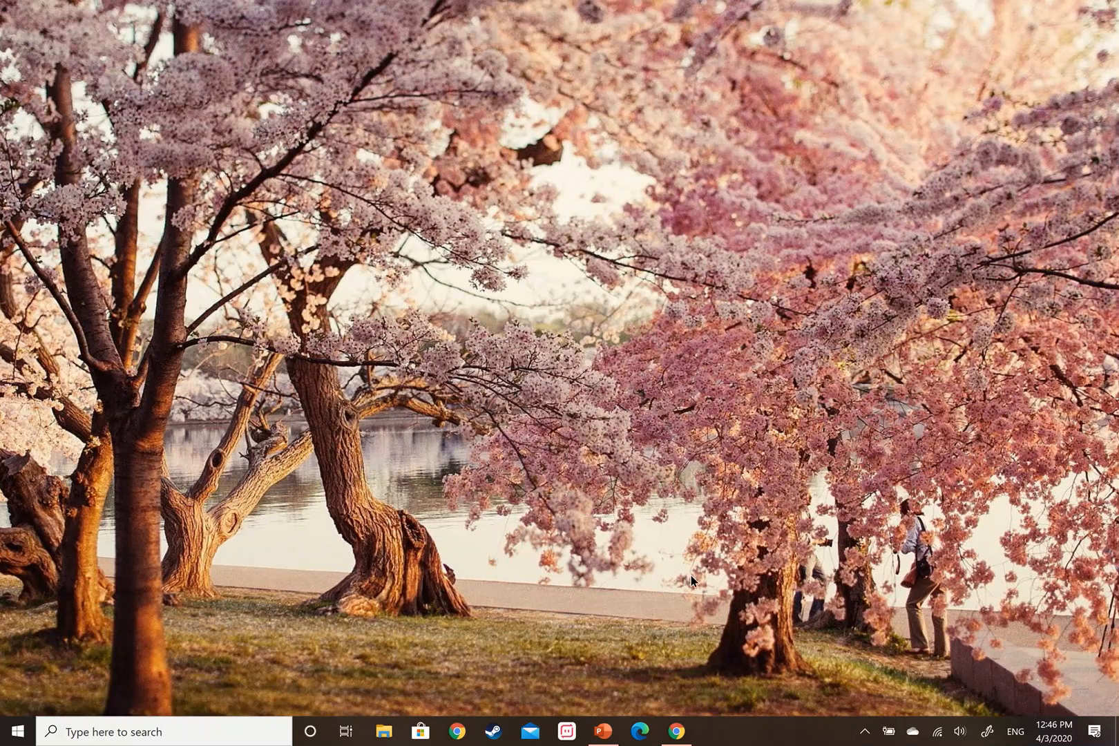
Step: Switch to Chrome, open blackboard.cpsb.org and log in with the saved credentials
click(677, 731)
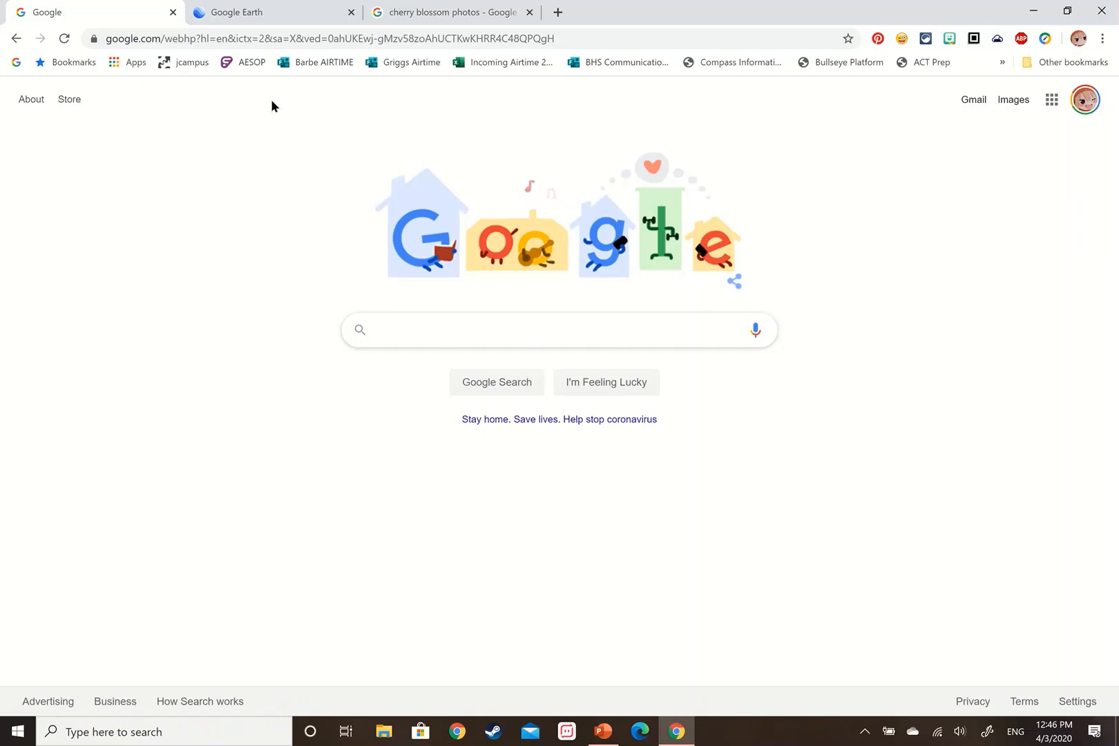
click(233, 39)
text(bla)
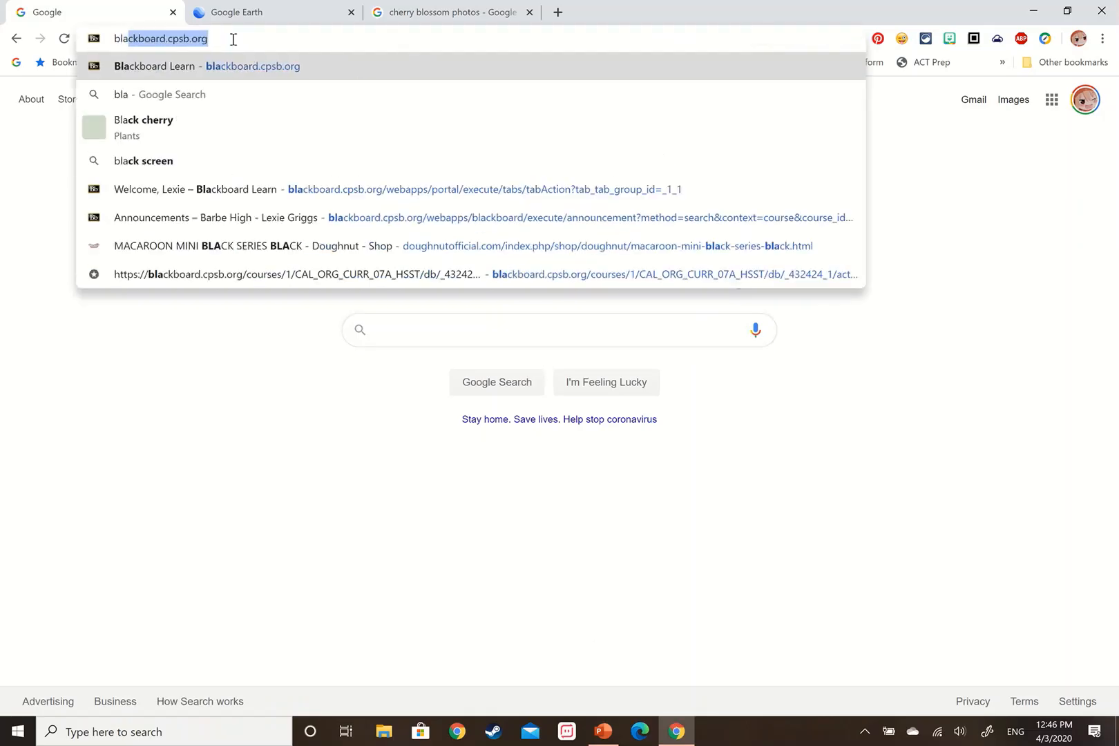
key(End)
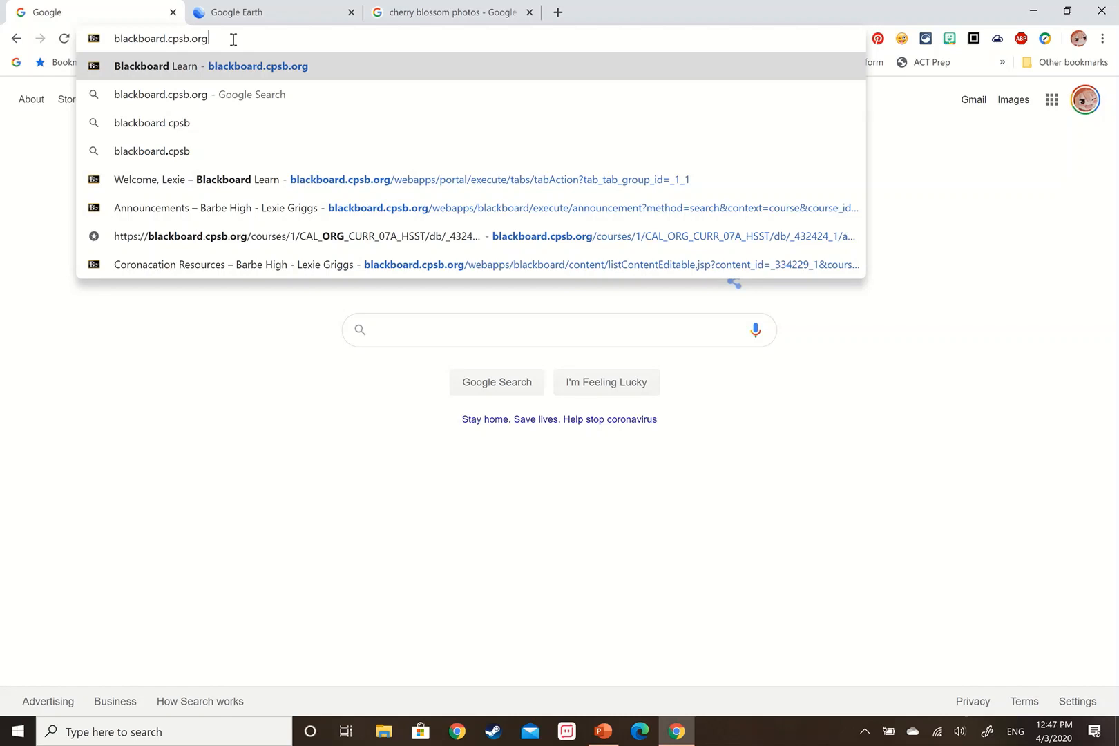
key(Return)
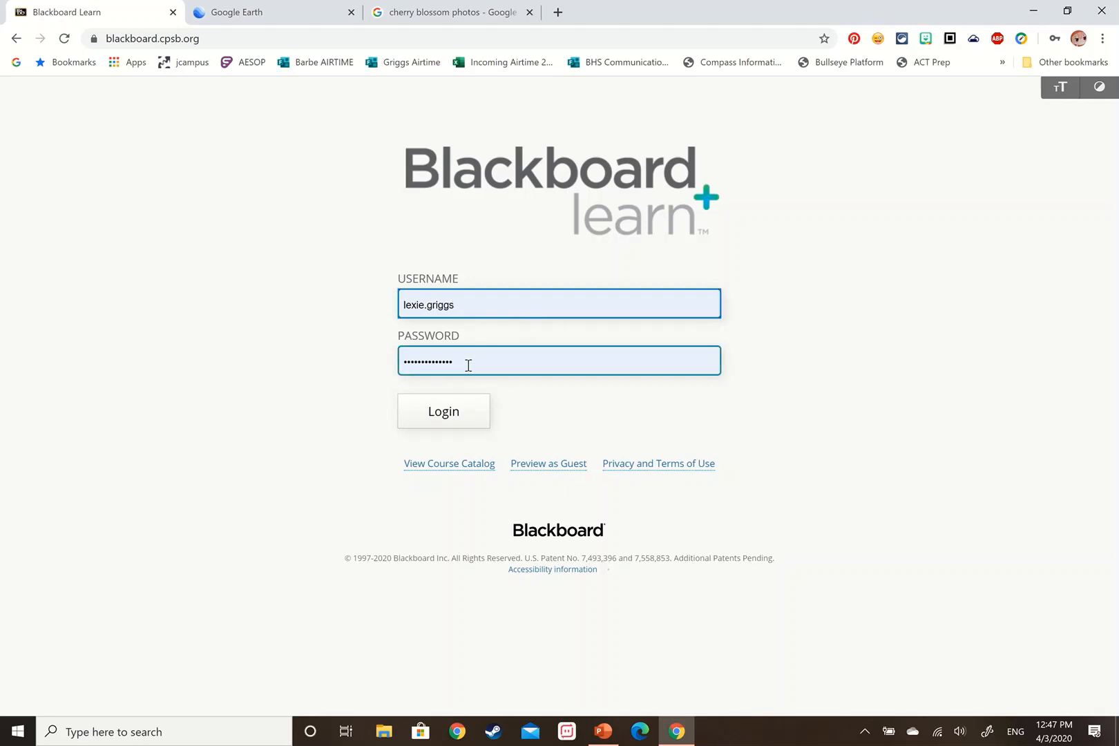
click(475, 407)
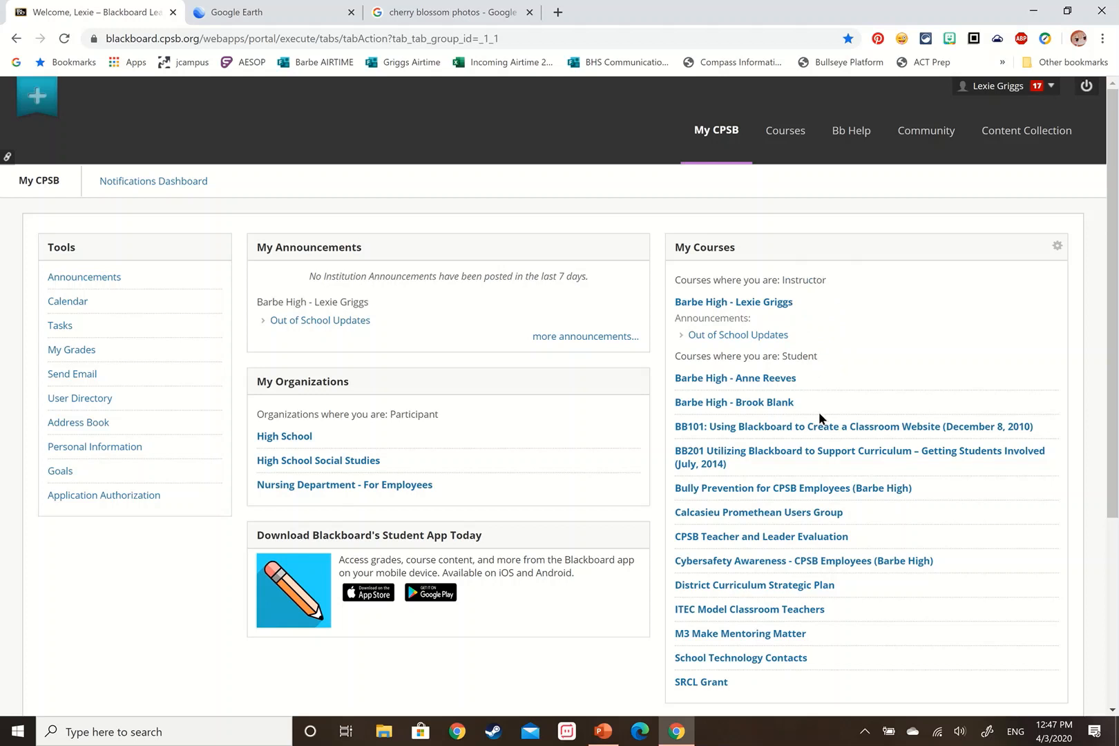
Step: Open the Barbe High course taught as instructor and preview its student view by switching Edit Mode off and back on
click(738, 304)
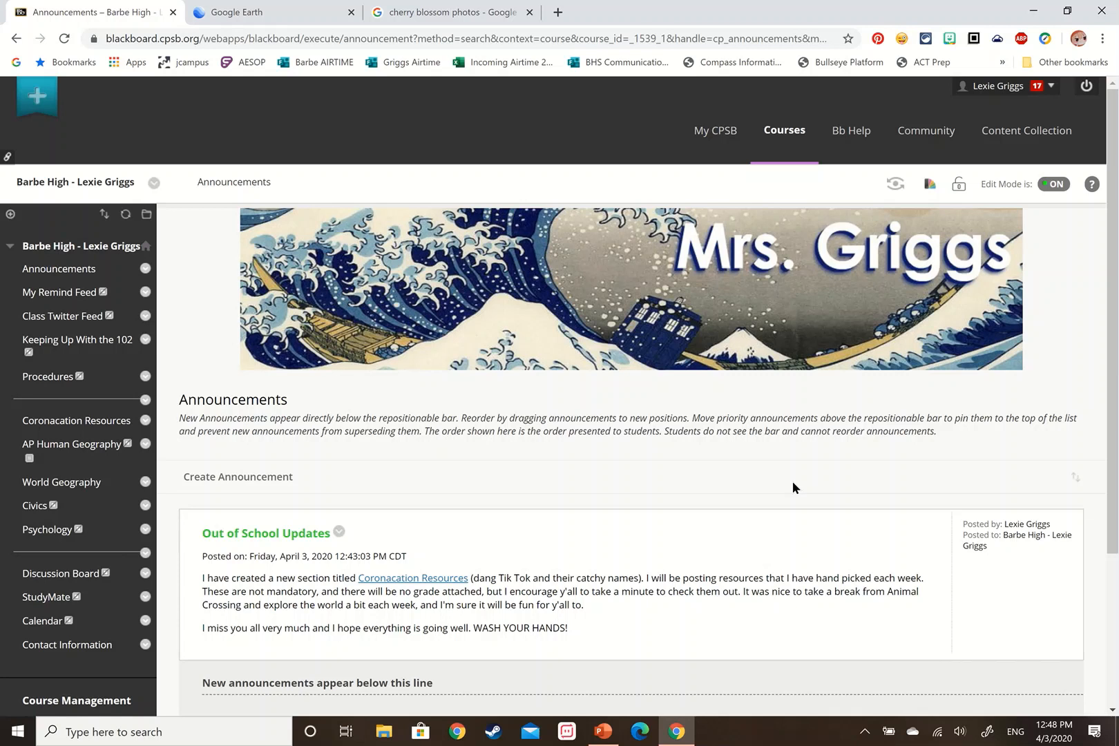
click(1055, 188)
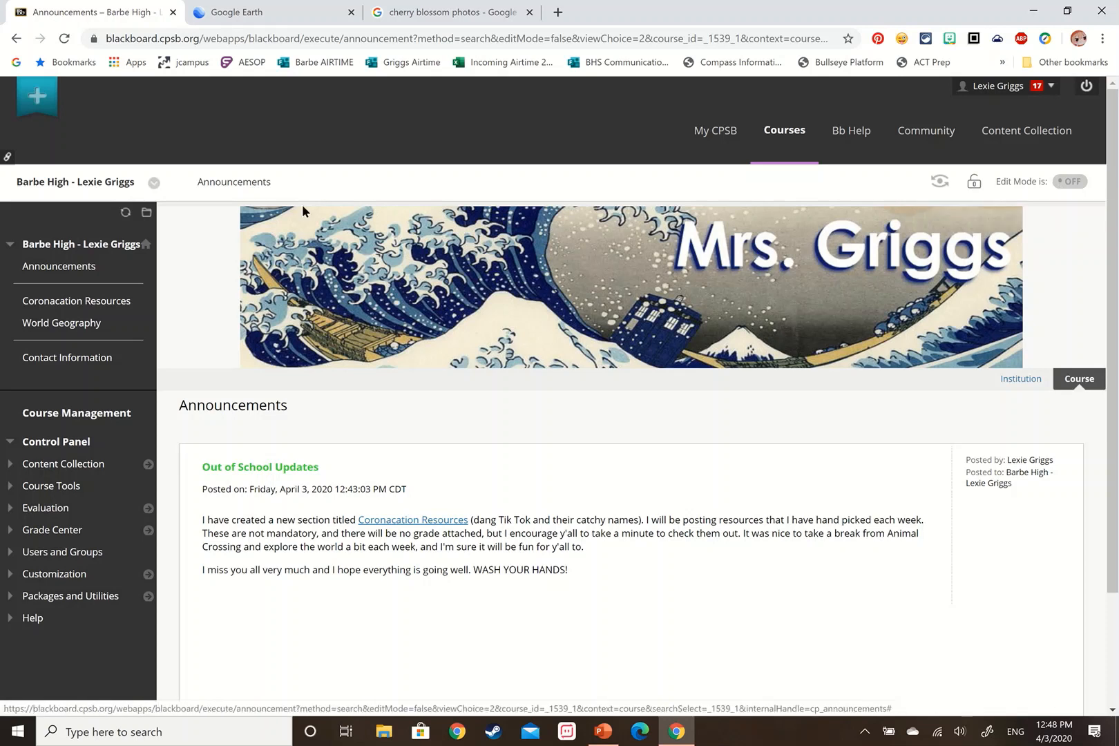
click(1060, 182)
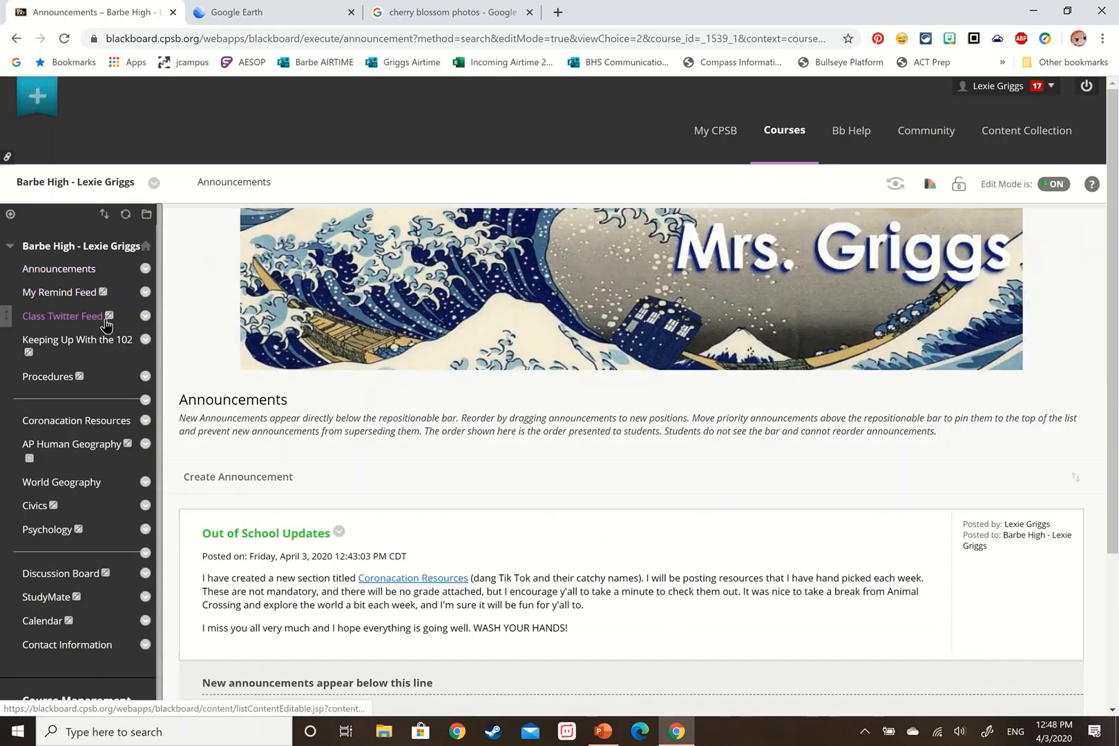
Step: Permanently delete the Class Twitter Feed content area from the course menu
click(145, 317)
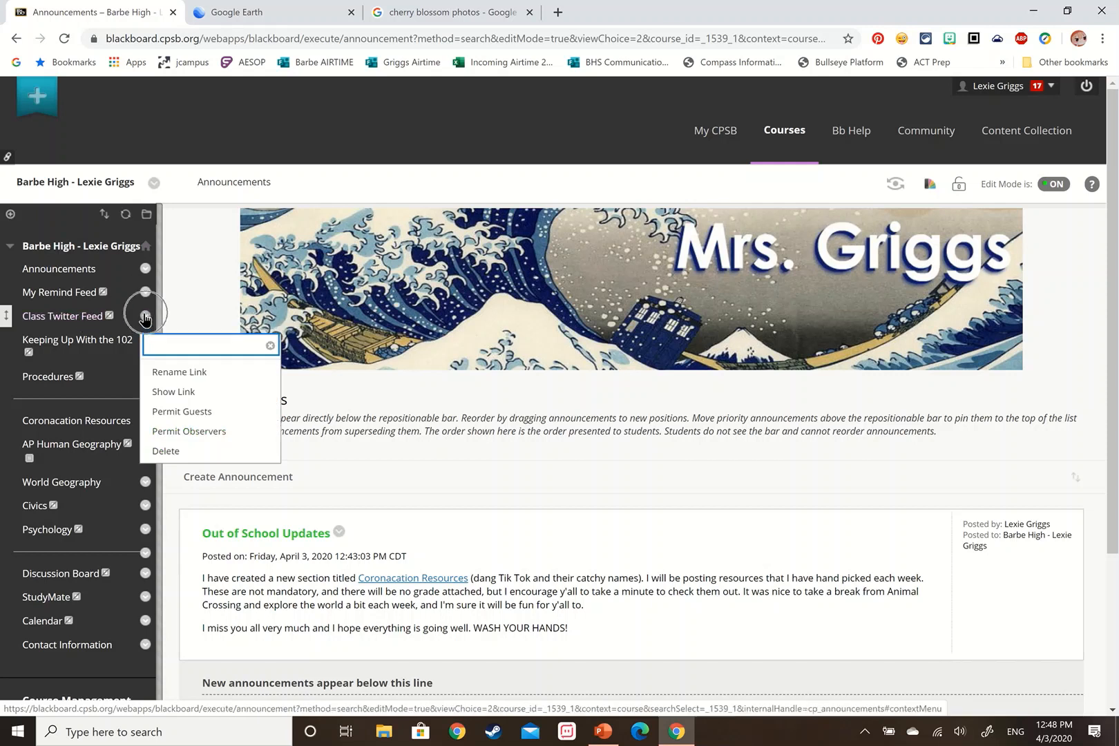
click(173, 450)
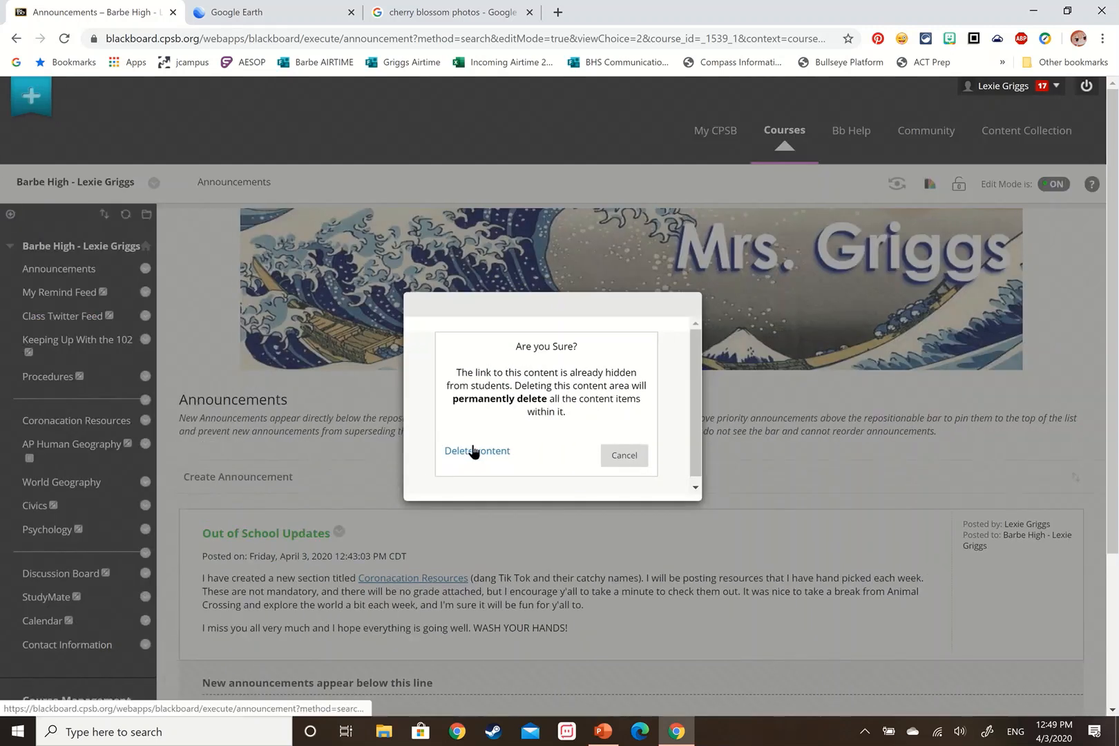
click(473, 451)
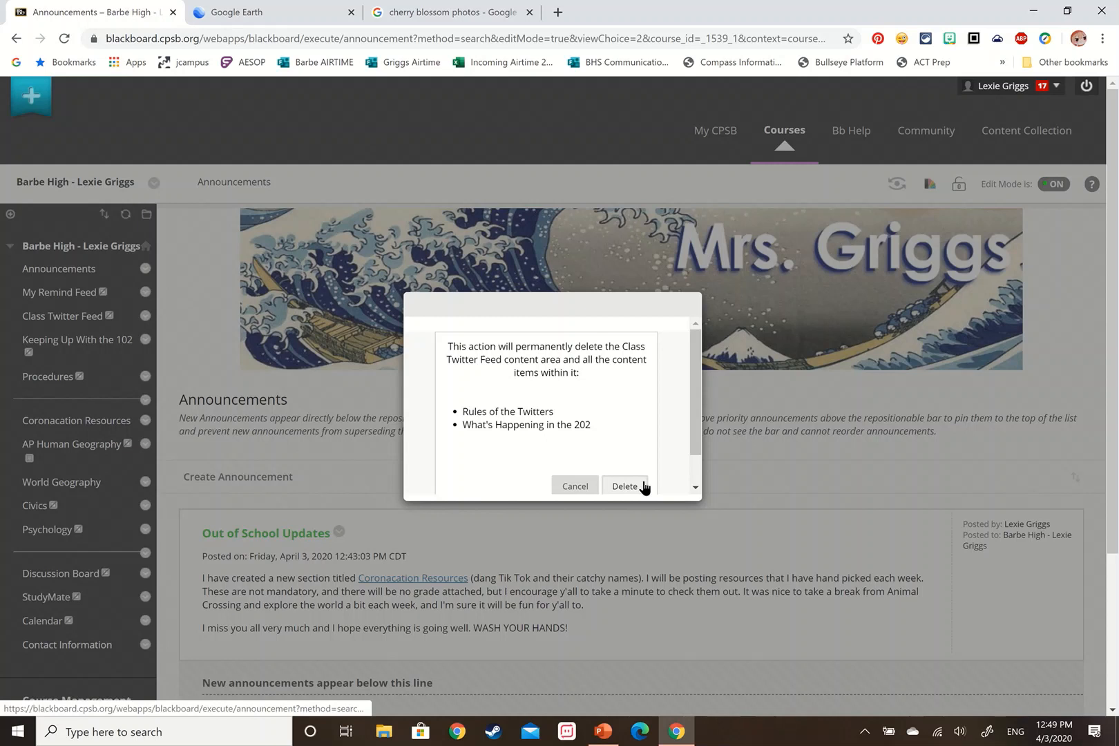
click(624, 486)
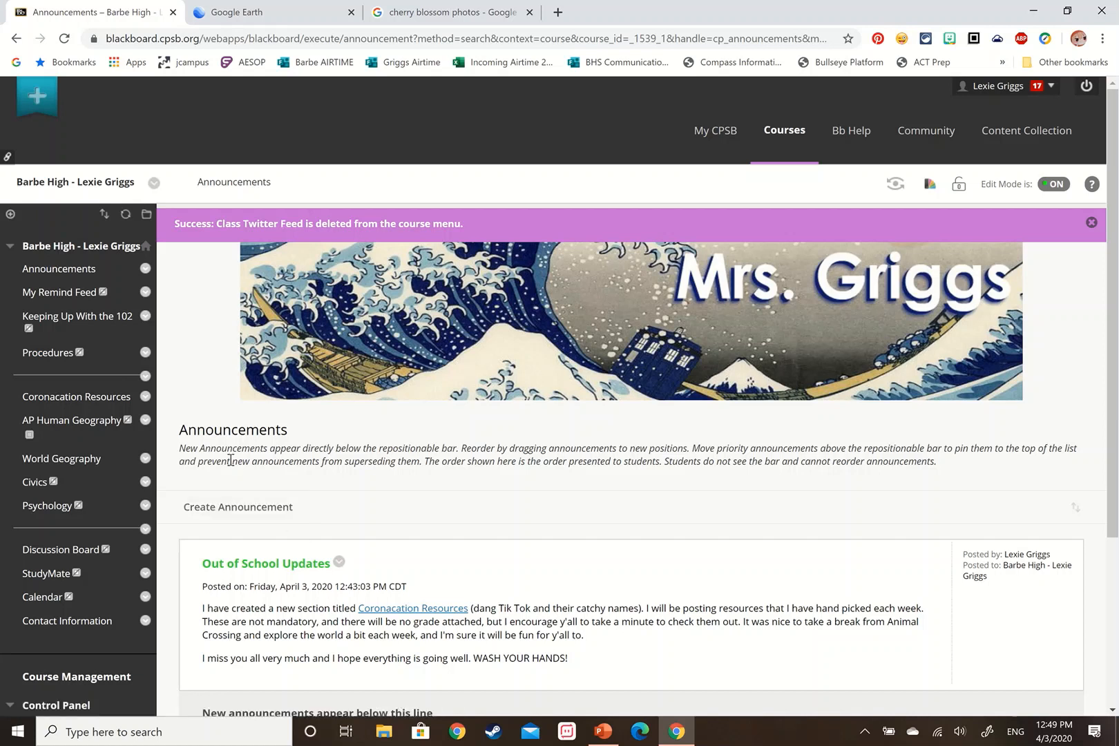
Step: Start a new course announcement with the subject "Video Example Announcement"
scroll(230, 459, down, 2)
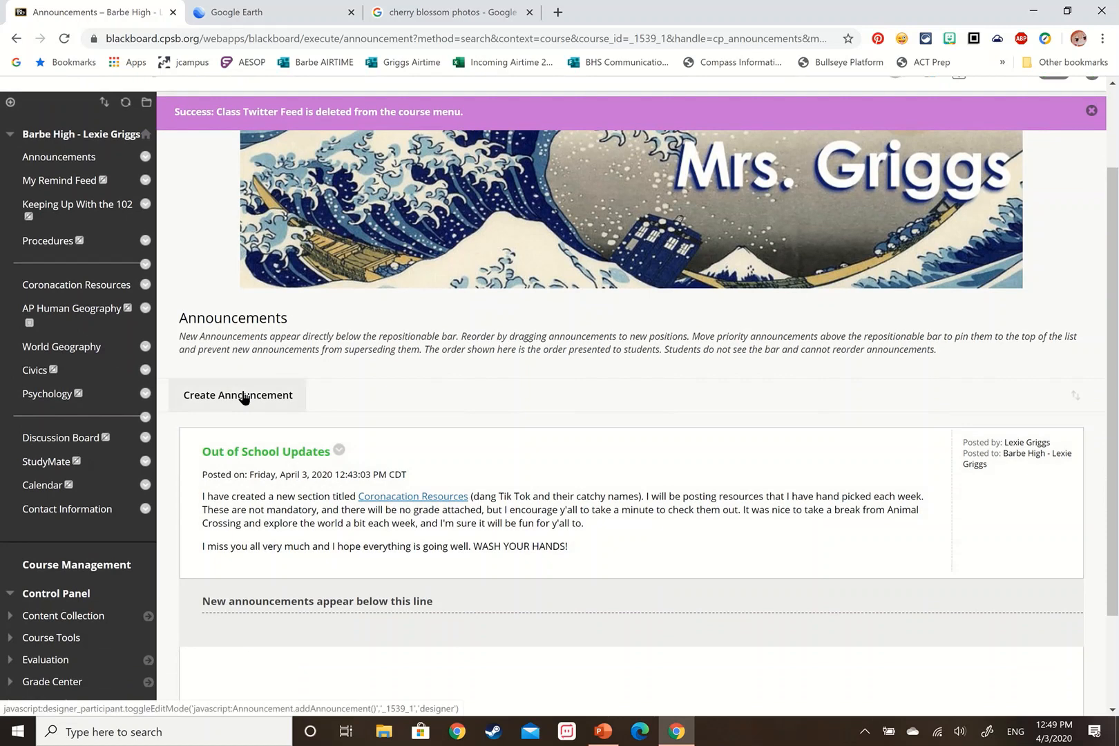
click(243, 396)
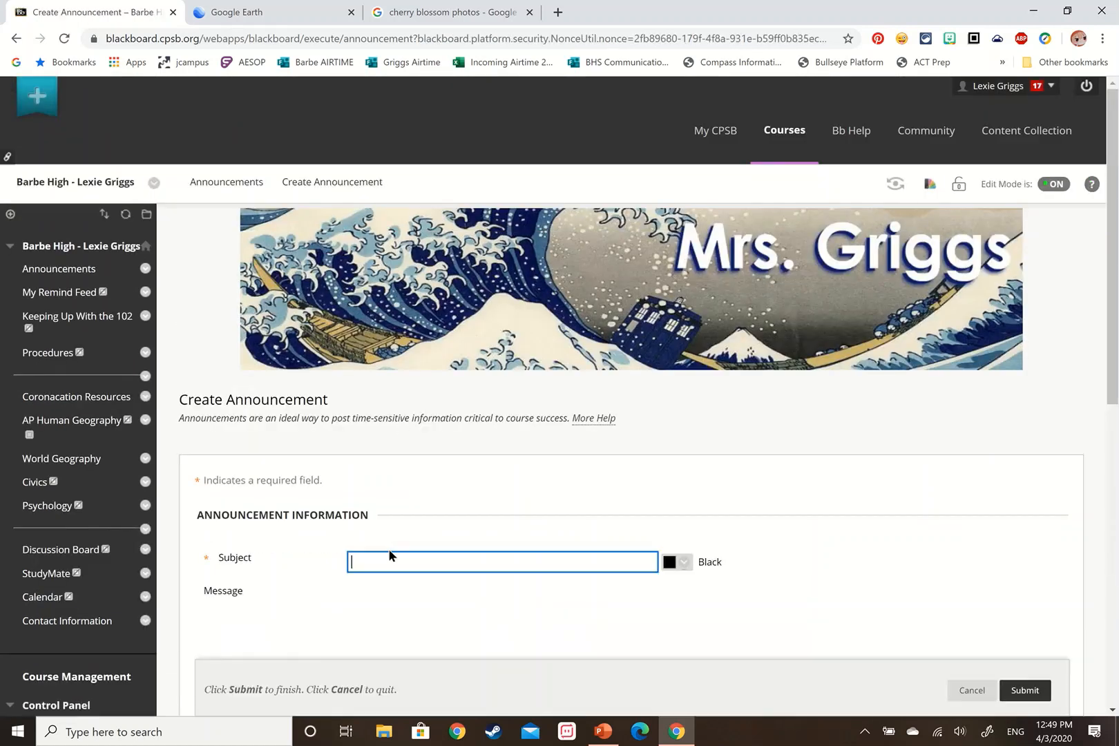
scroll(388, 549, down, 3)
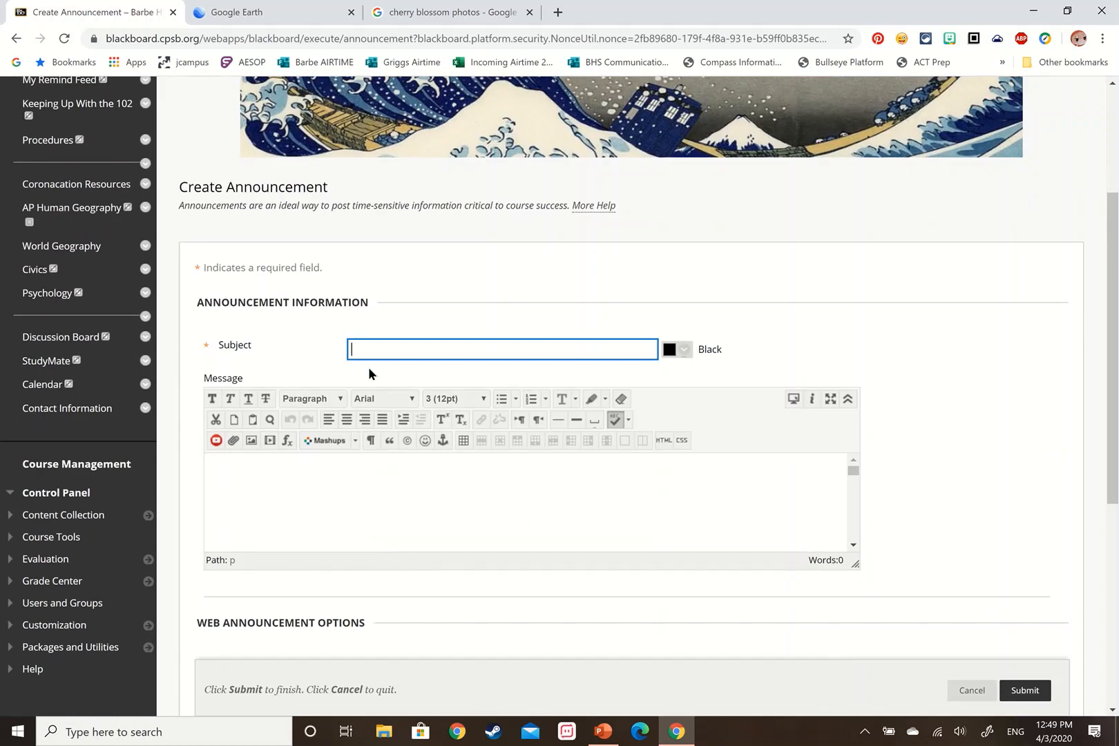
text(ample Announcement)
Step: Set the announcement subject's colour to magenta (FF00FF)
click(671, 351)
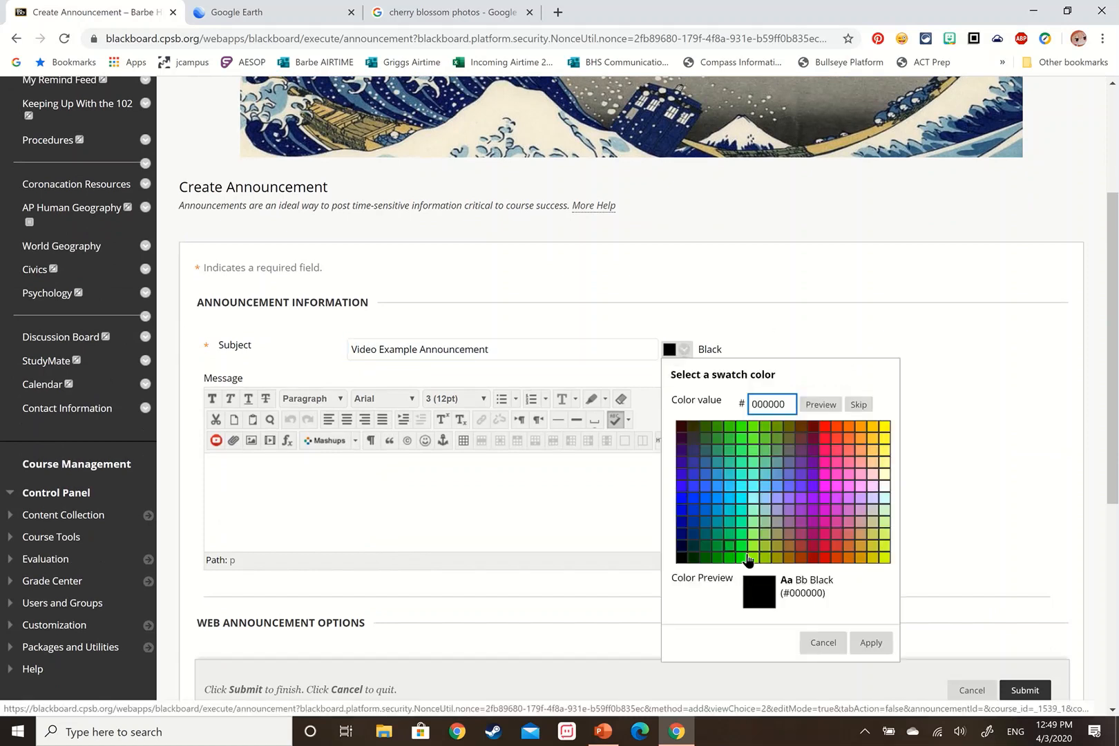
click(824, 487)
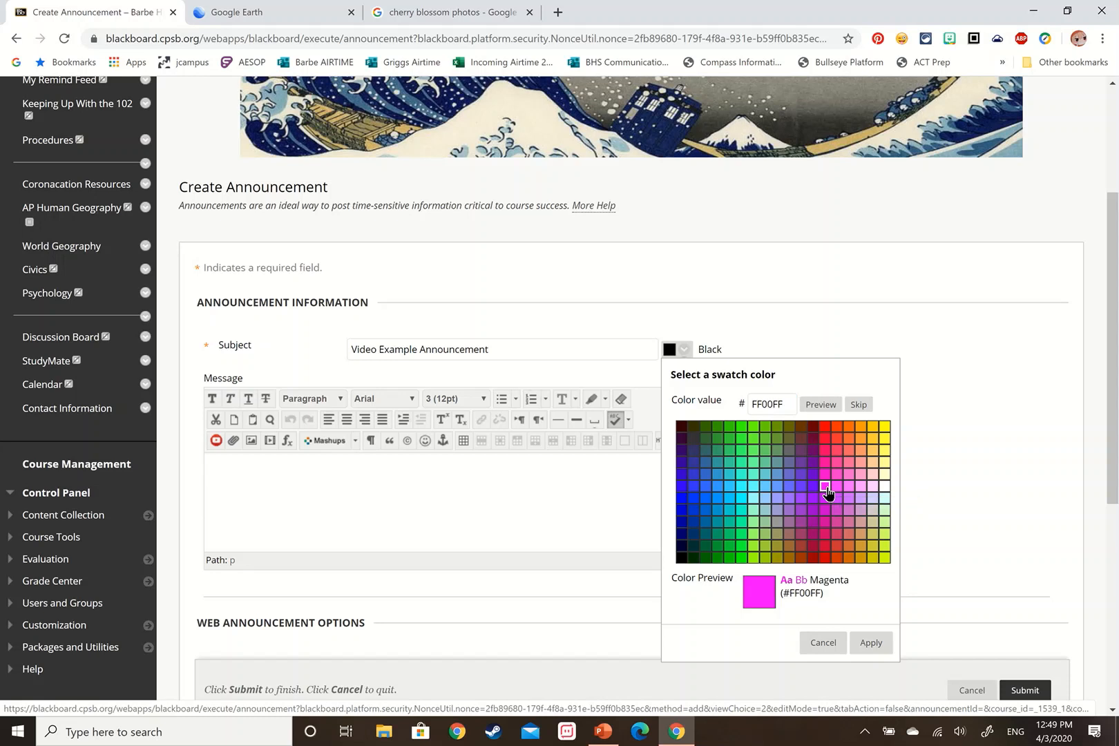
click(870, 642)
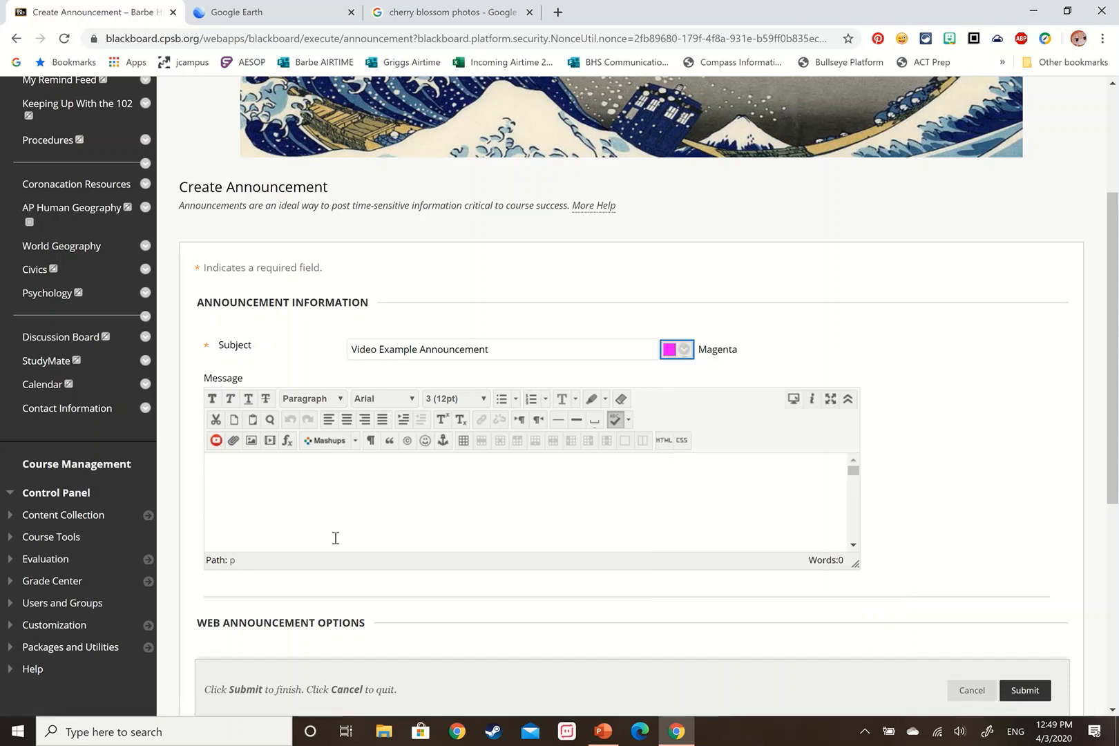
Step: Write "Blah blah blah" in the announcement message, with "Coronacation Resources" on a second line
click(335, 537)
text(Blah b)
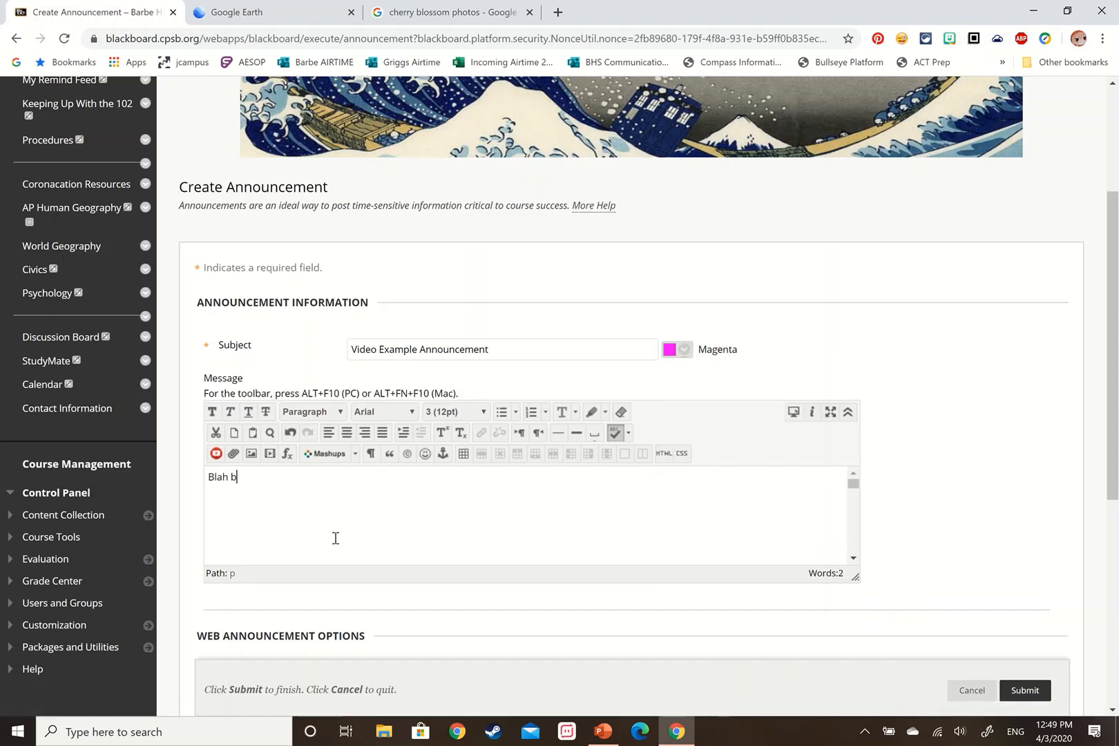
text(lah blah)
key(Return)
text(Coronacatoin)
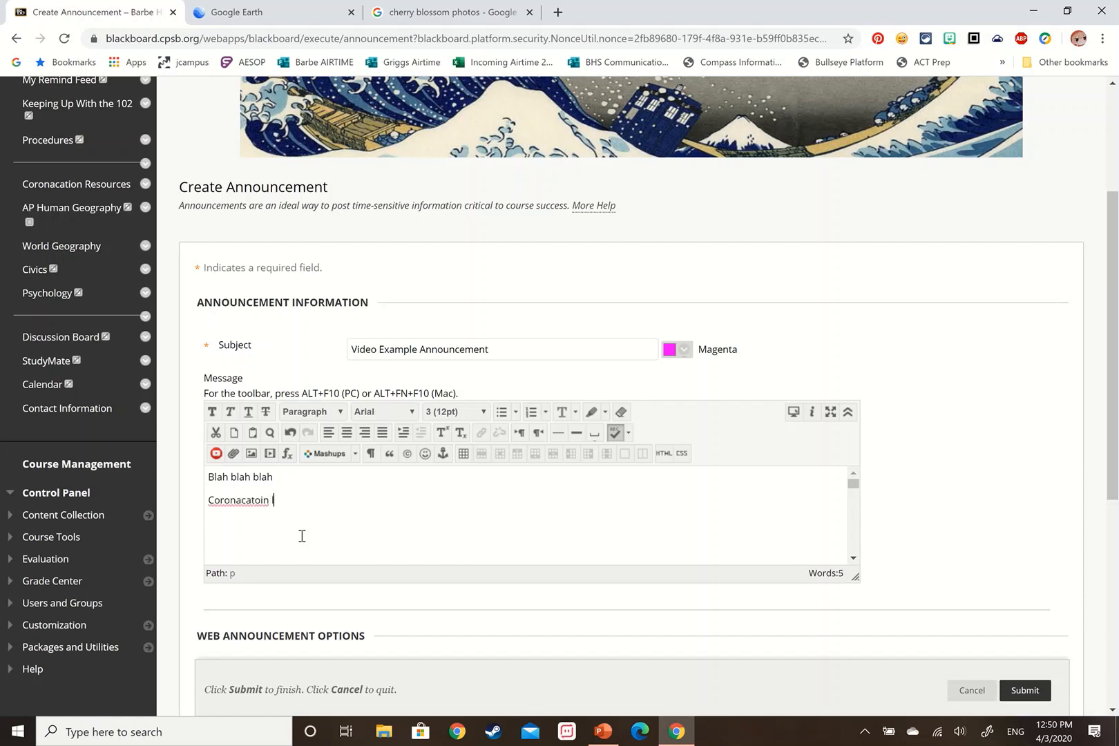
key(BackSpace)
key(BackSpace)
key(BackSpace)
key(BackSpace)
text(ion Resources)
Step: Copy the address of the course menu's Coronacation Resources link and paste it as the link path for that text in the message
drag(205, 497, 252, 500)
right_click(104, 186)
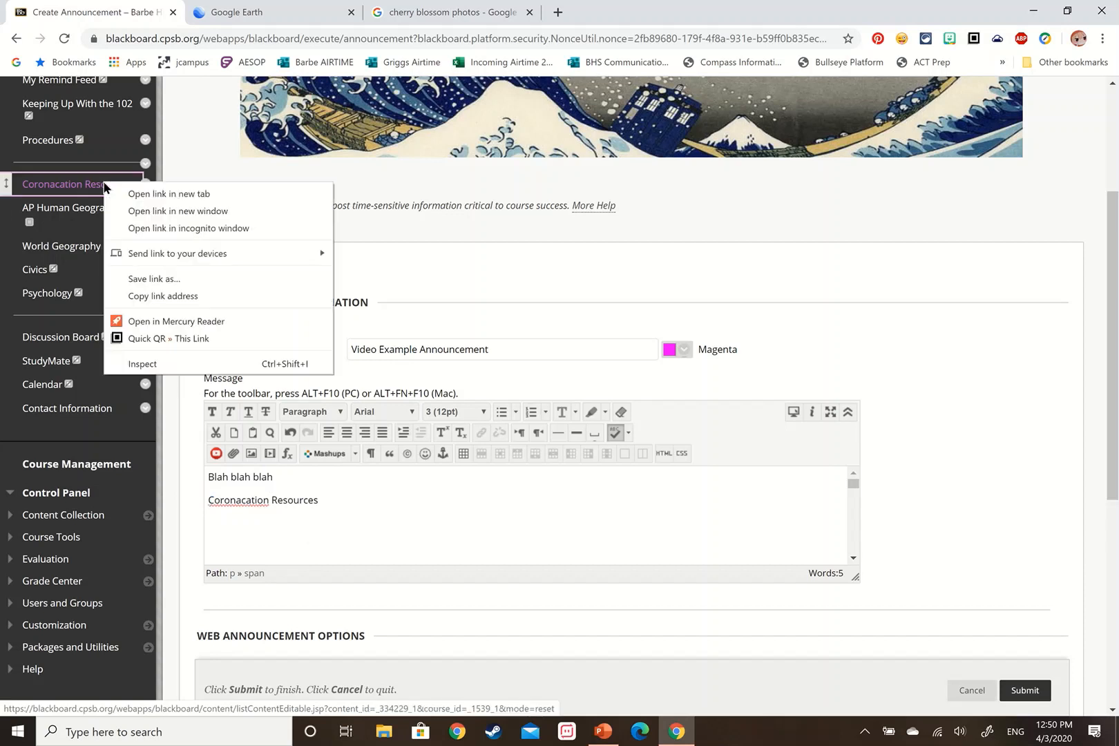
click(160, 296)
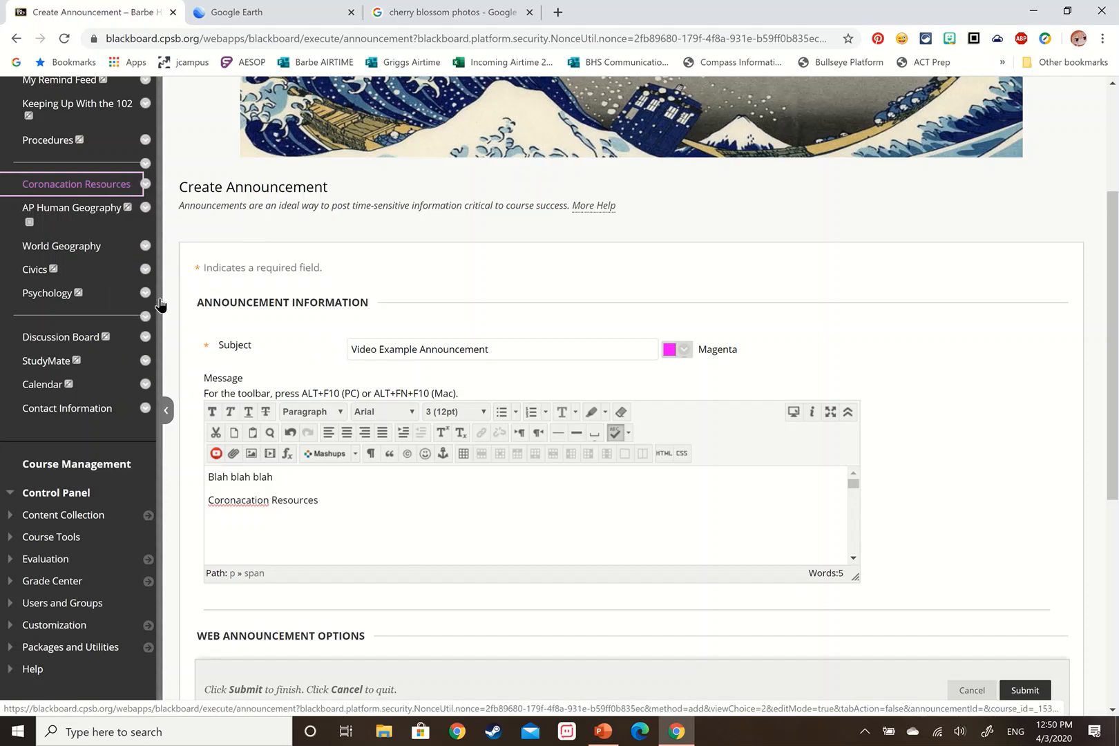
click(321, 499)
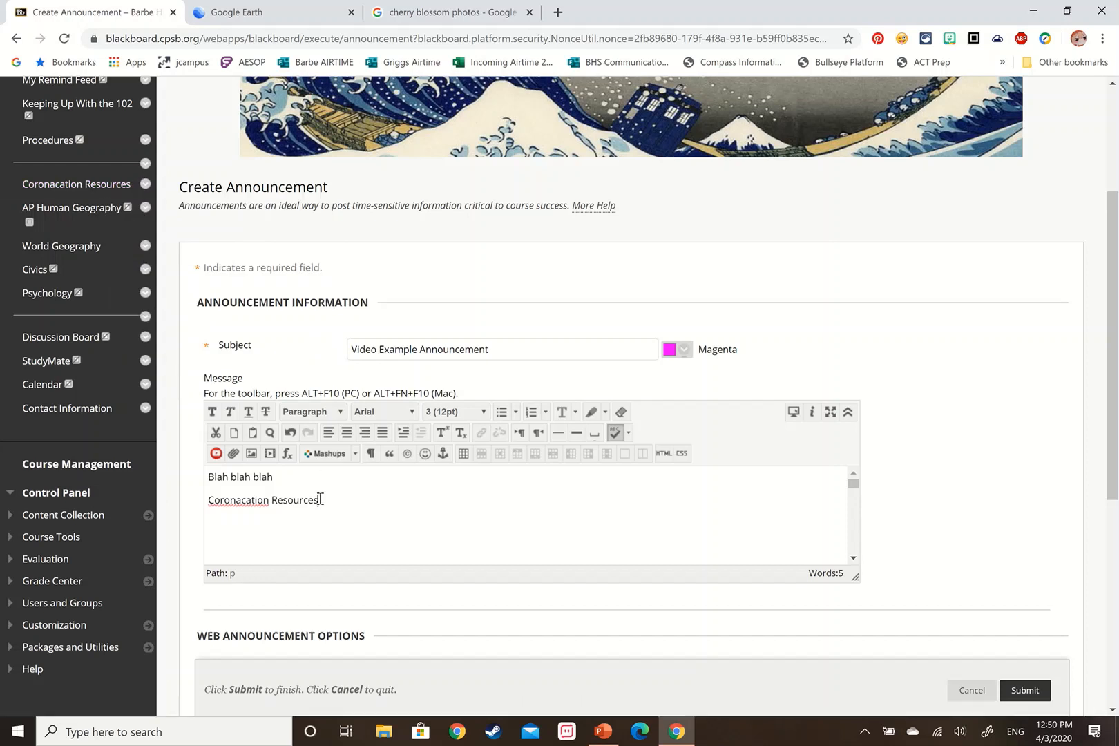
drag(320, 499, 201, 496)
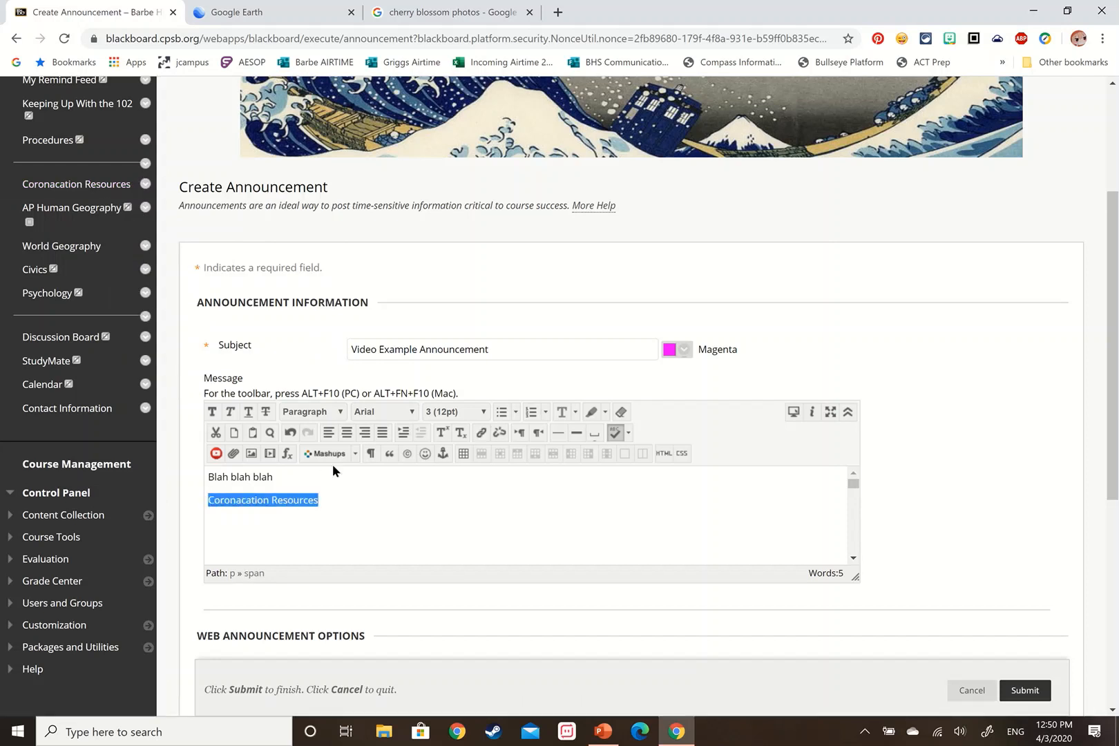
click(484, 435)
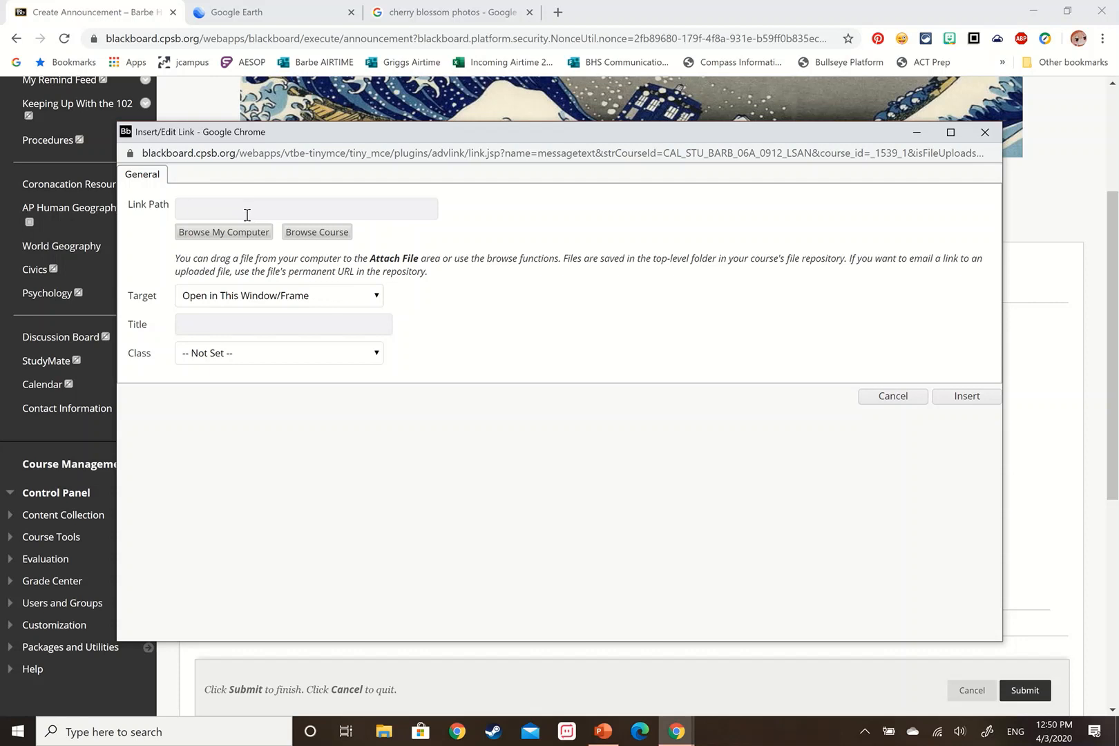
click(246, 212)
key(ctrl+v)
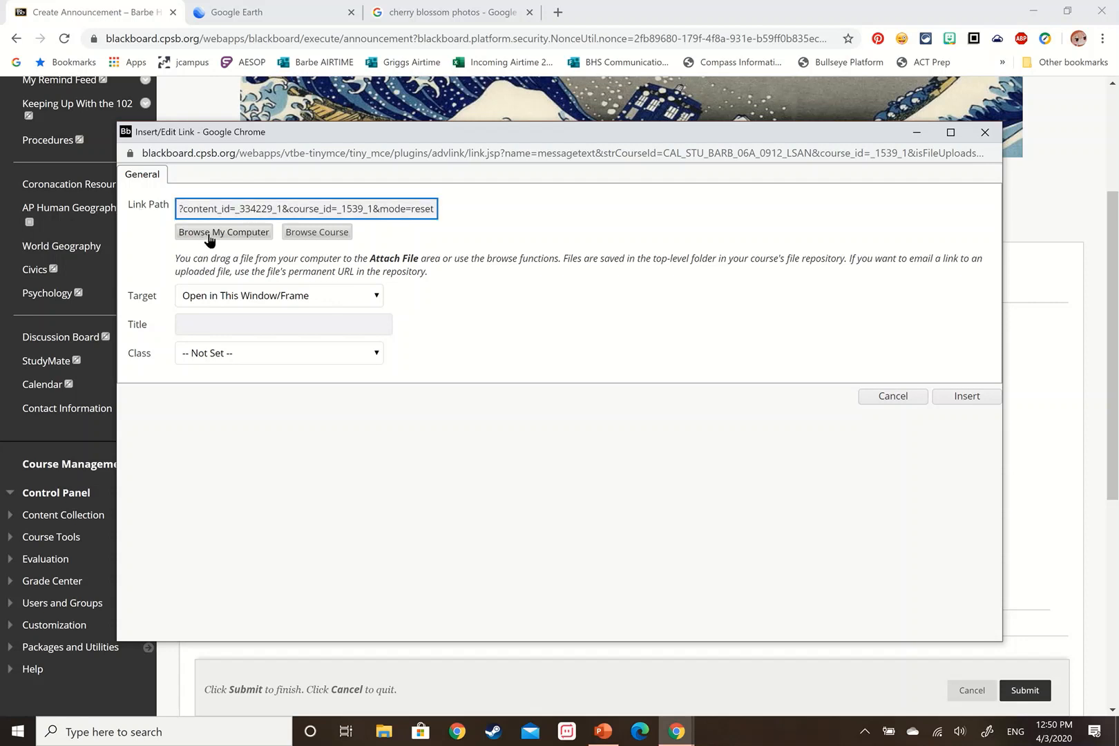
Step: Set the link's target to Open in This Window/Frame and its title to "Link to Coronacation Resources Folder"
click(236, 298)
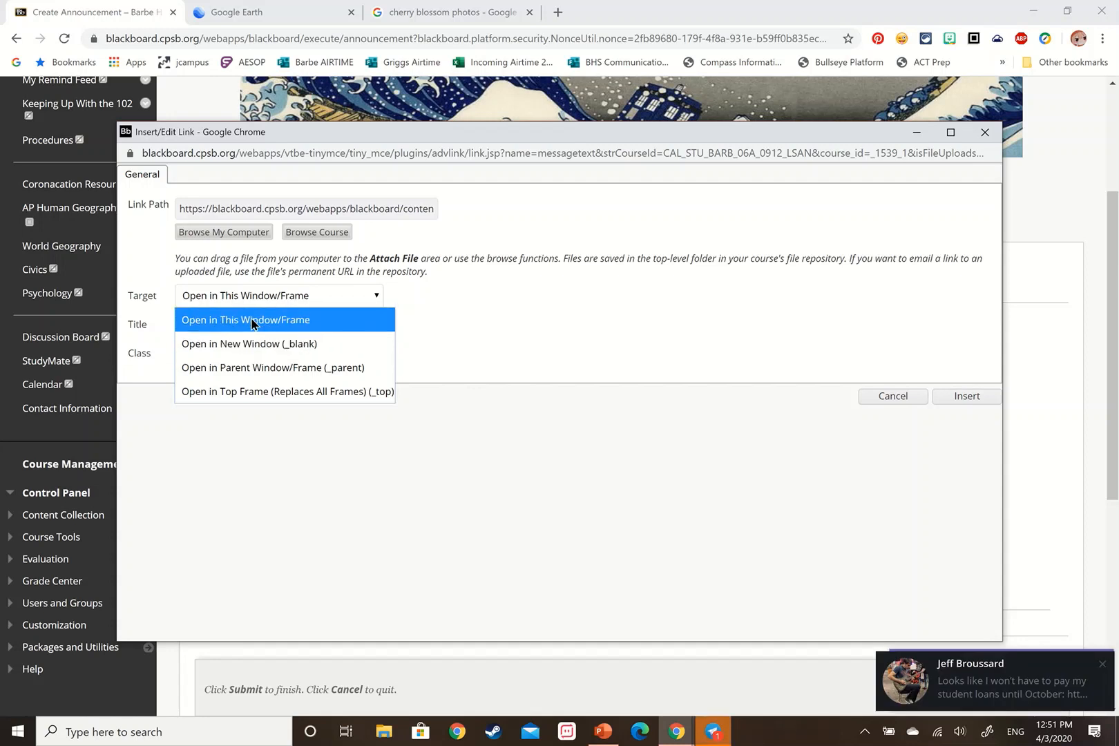
click(253, 321)
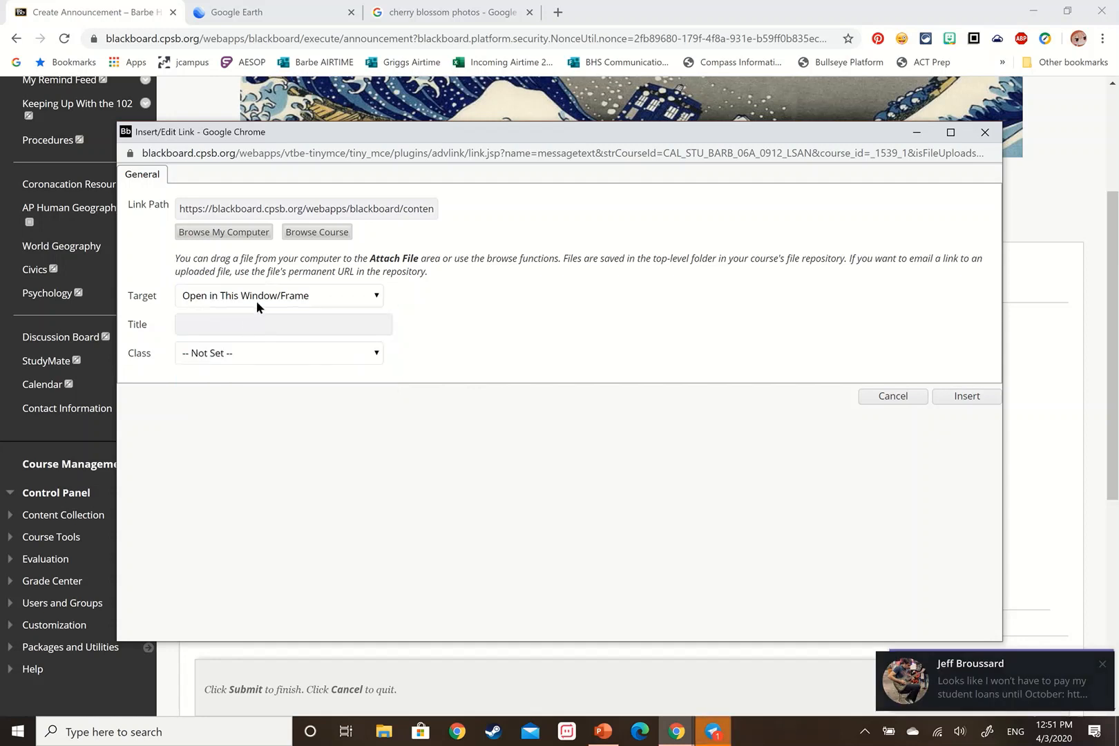
click(251, 323)
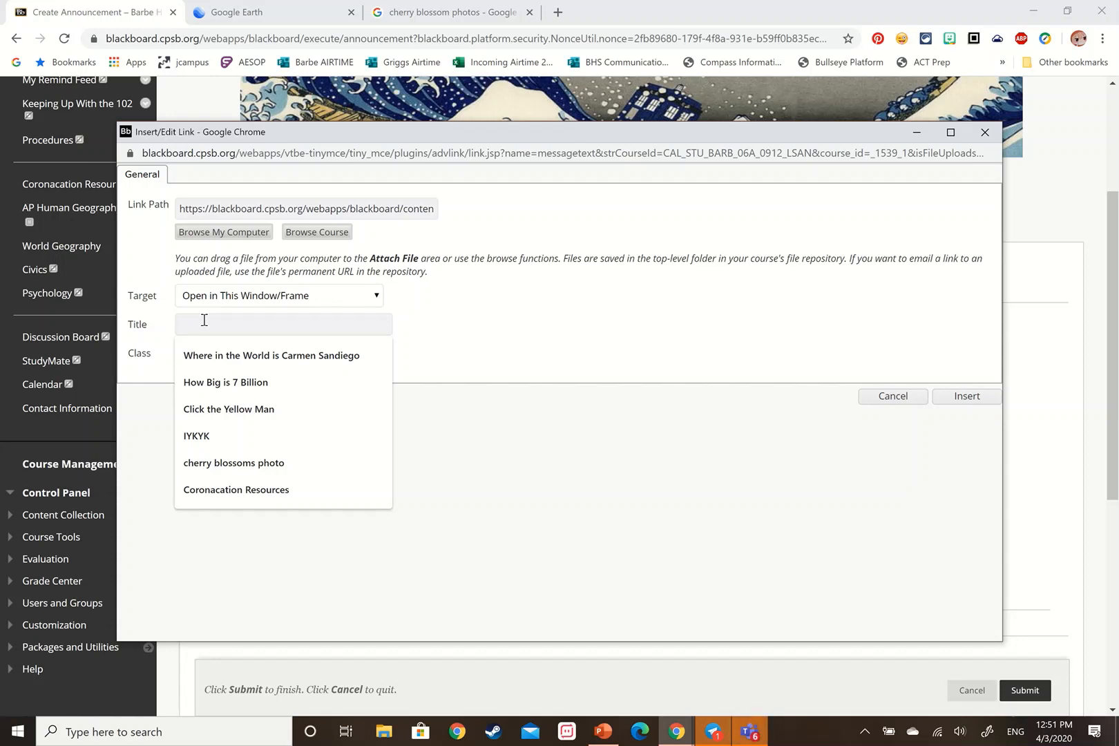
text(C)
key(BackSpace)
text(Link )
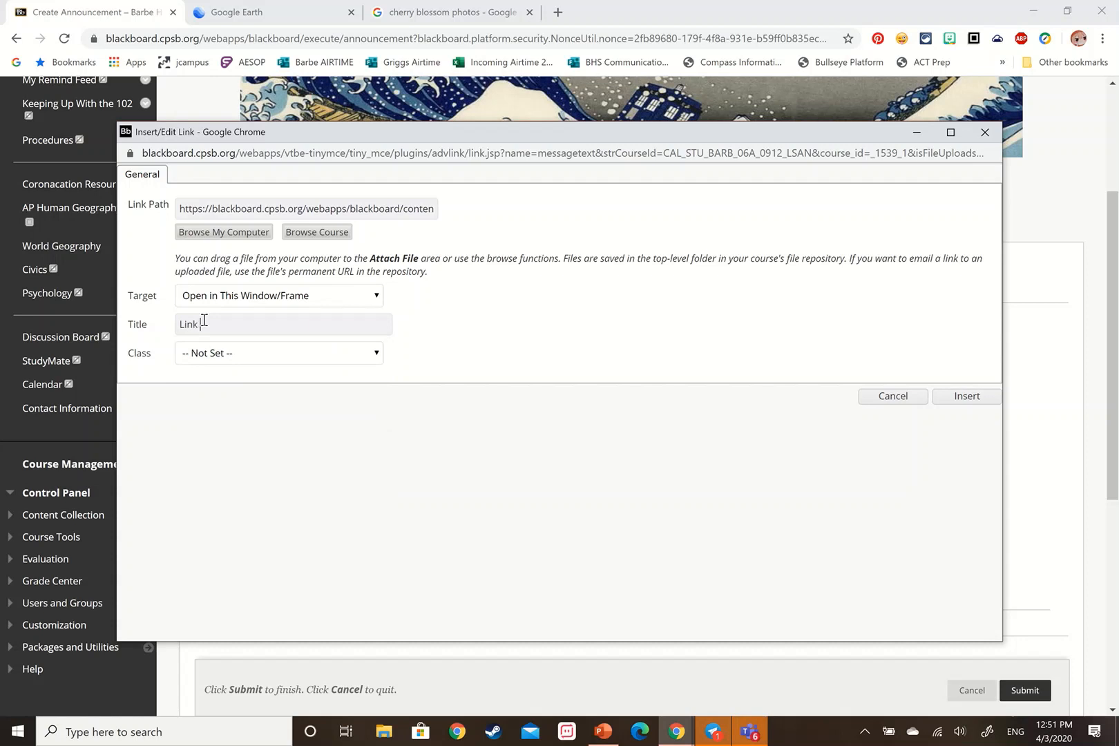
text(to Corona)
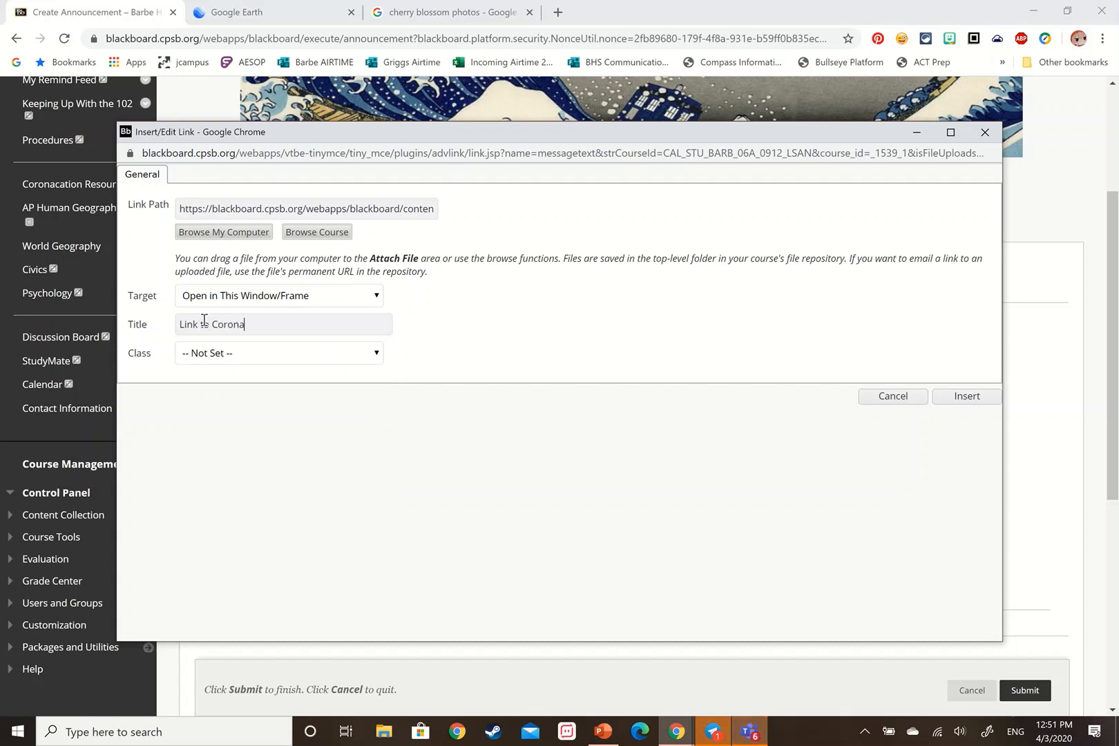
text(cation)
key(BackSpace)
key(BackSpace)
key(BackSpace)
key(BackSpace)
key(BackSpace)
key(BackSpace)
key(BackSpace)
key(BackSpace)
key(BackSpace)
key(BackSpace)
key(BackSpace)
key(BackSpace)
key(BackSpace)
key(BackSpace)
text(he)
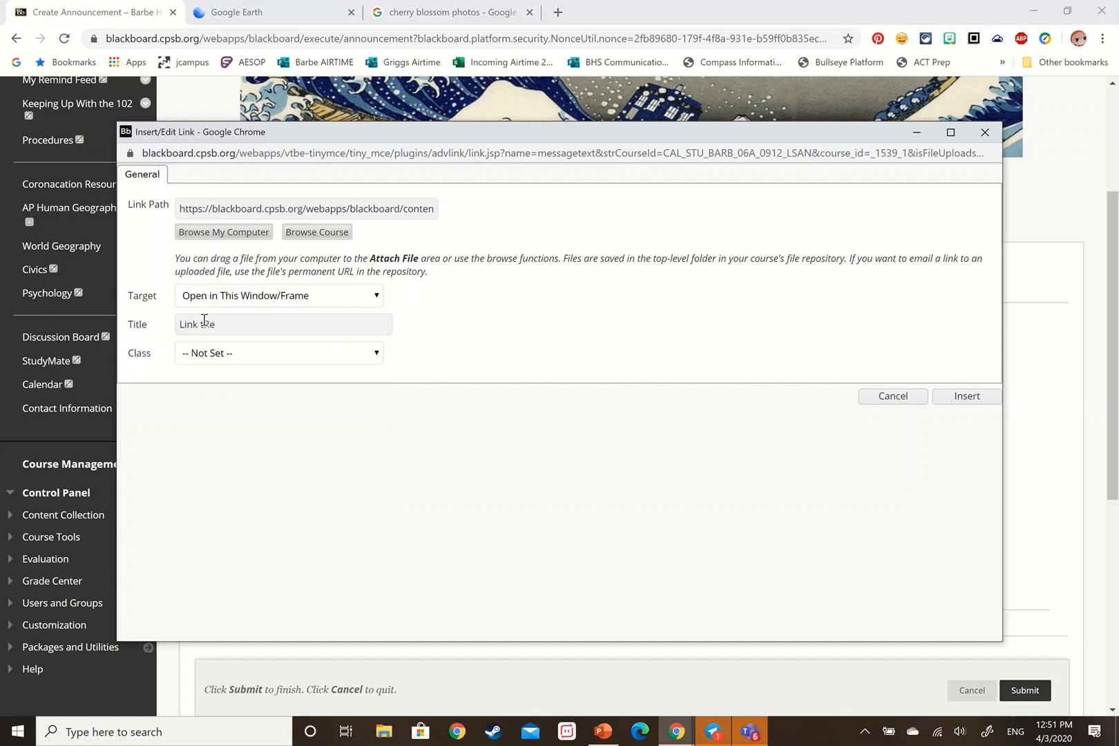
key(BackSpace)
key(BackSpace)
key(BackSpace)
text(to Coronacation Resou)
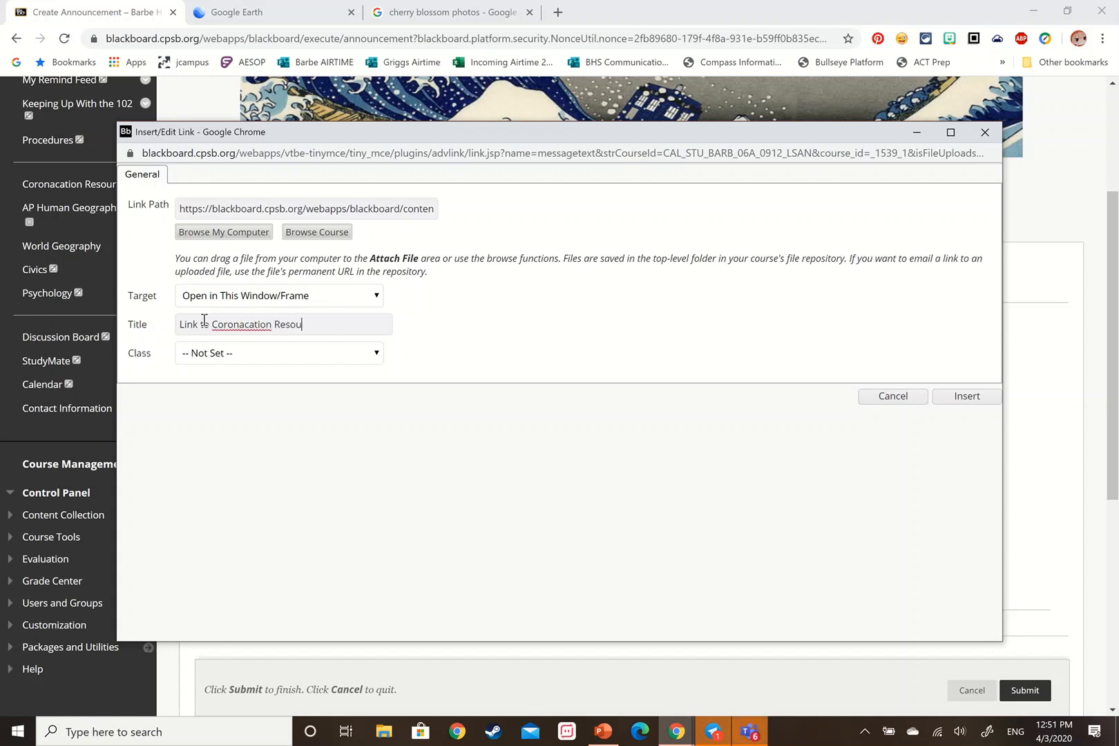
text(rces Folder)
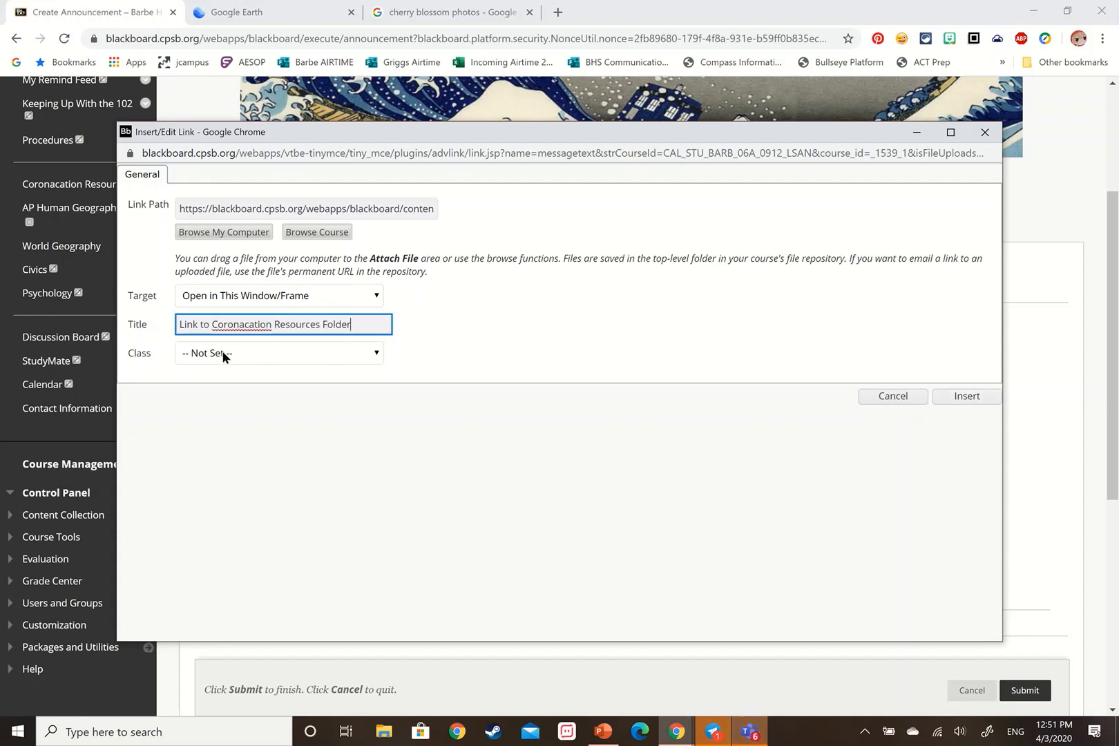
Step: Insert the configured Coronacation Resources link into the announcement message, using Not Set as its class
click(241, 352)
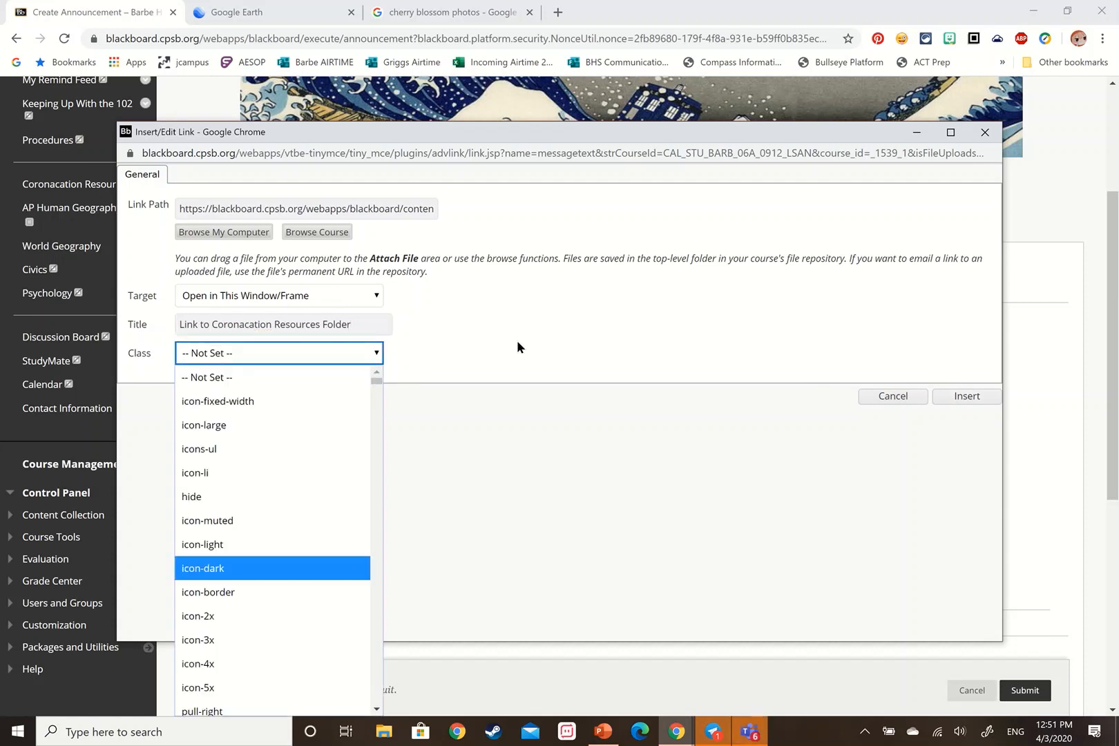
click(739, 313)
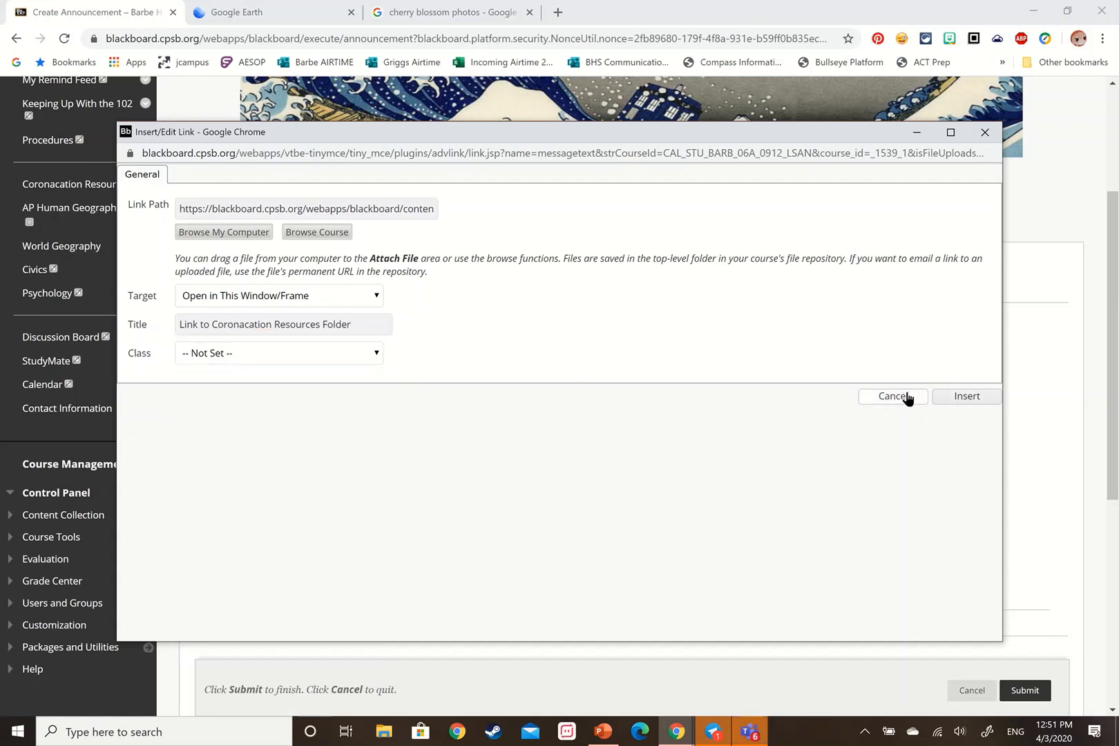
click(964, 399)
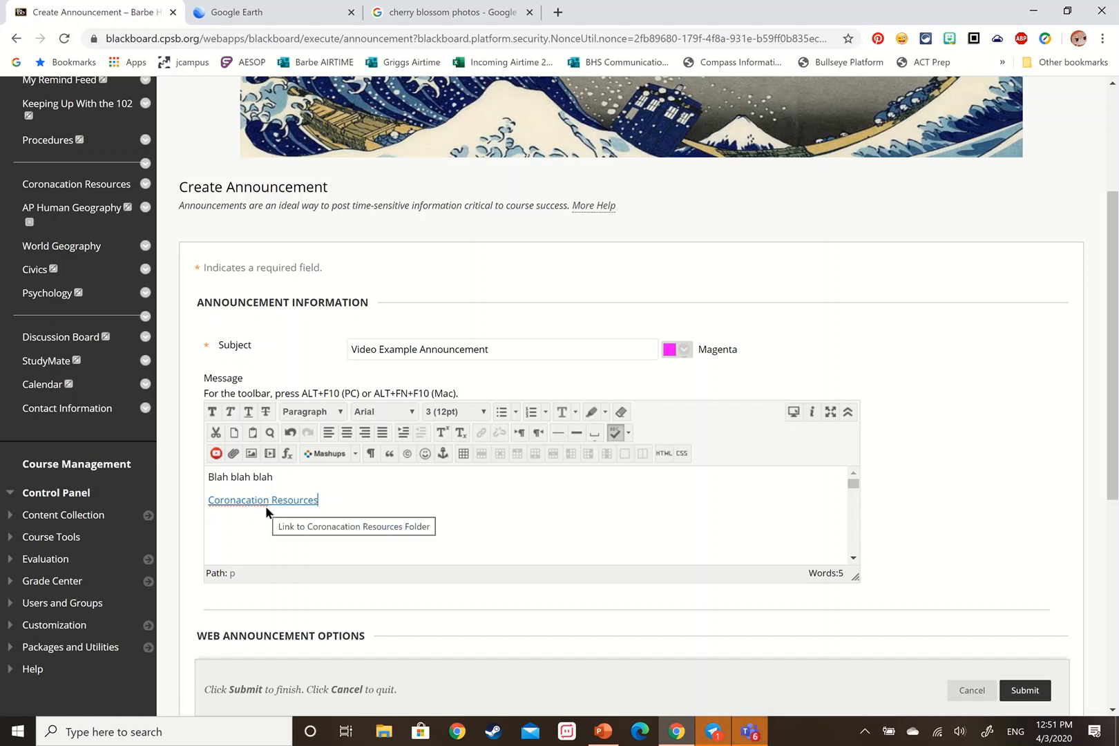
Step: Try restricting the announcement's dates with Display After and Display Until, and return the duration to Not Date Restricted
scroll(380, 538, down, 3)
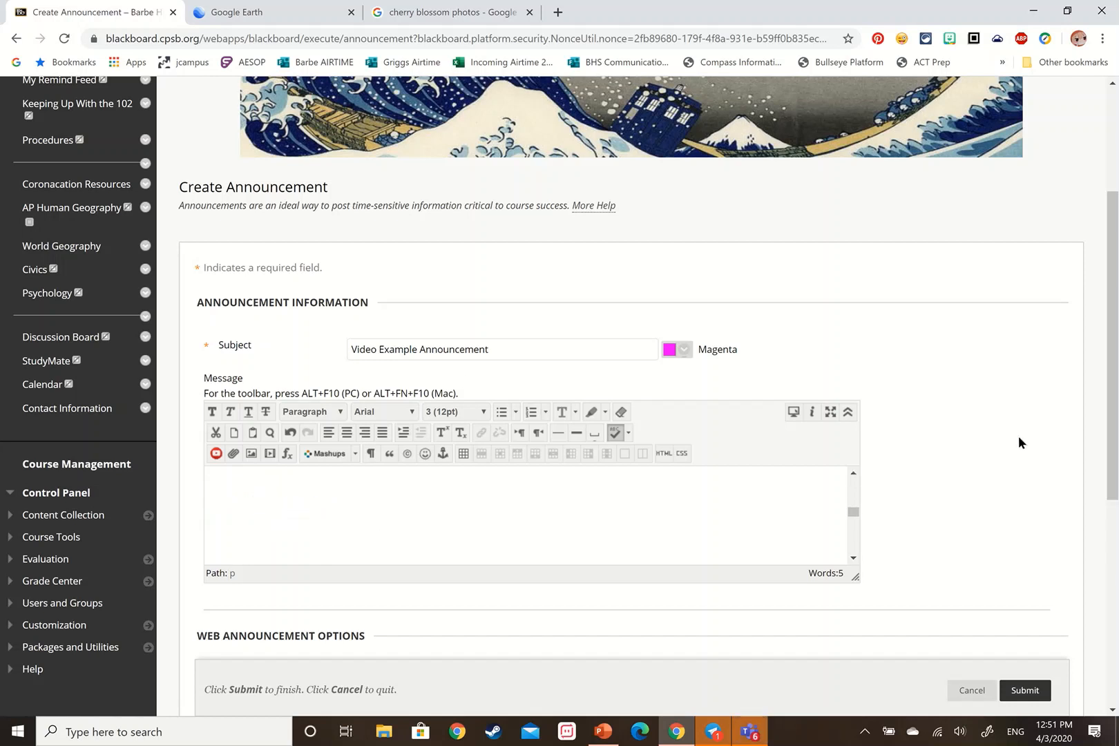
scroll(1018, 436, down, 5)
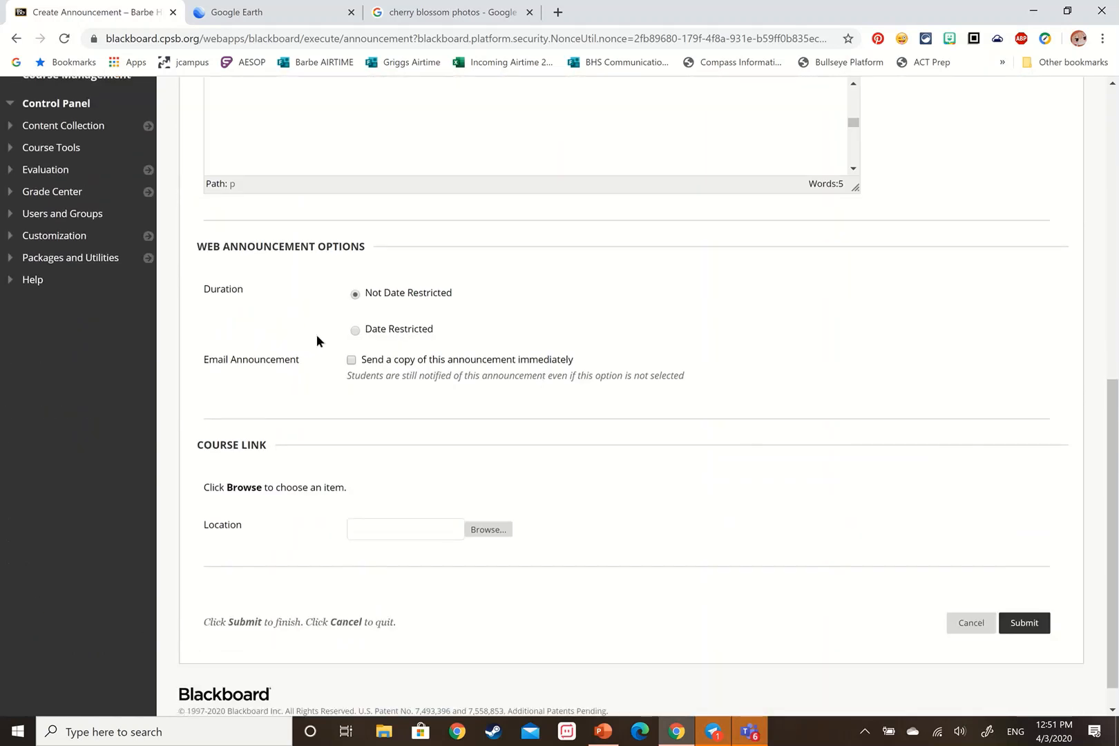
click(354, 331)
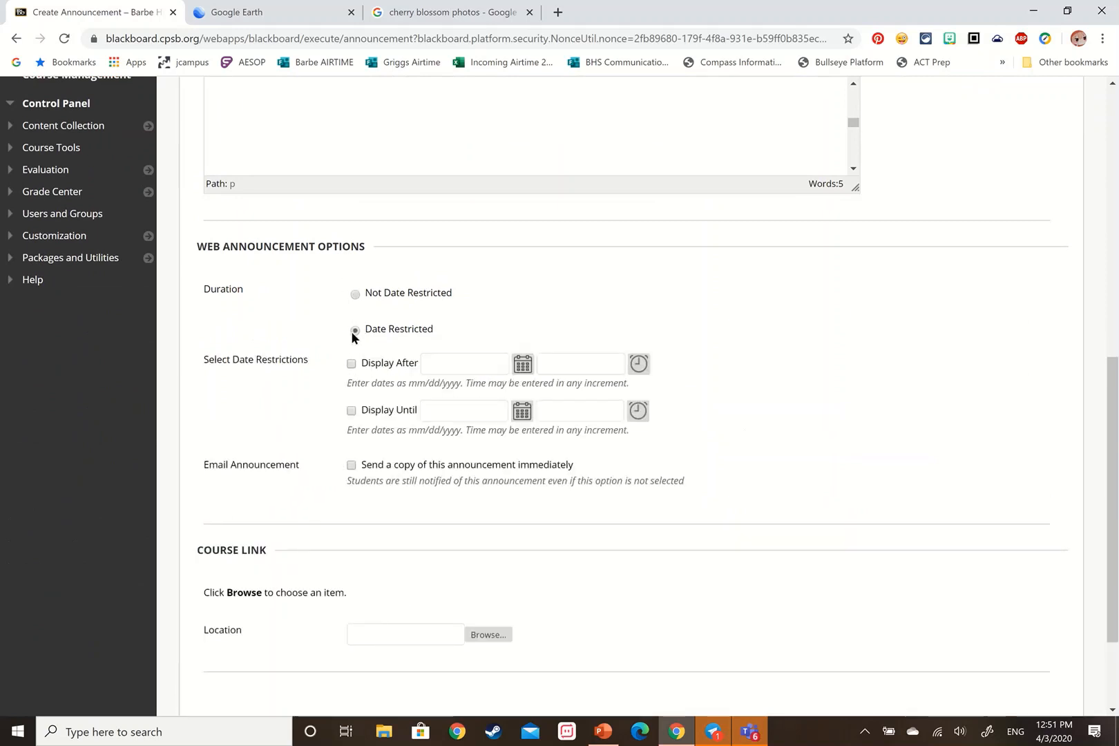
click(352, 364)
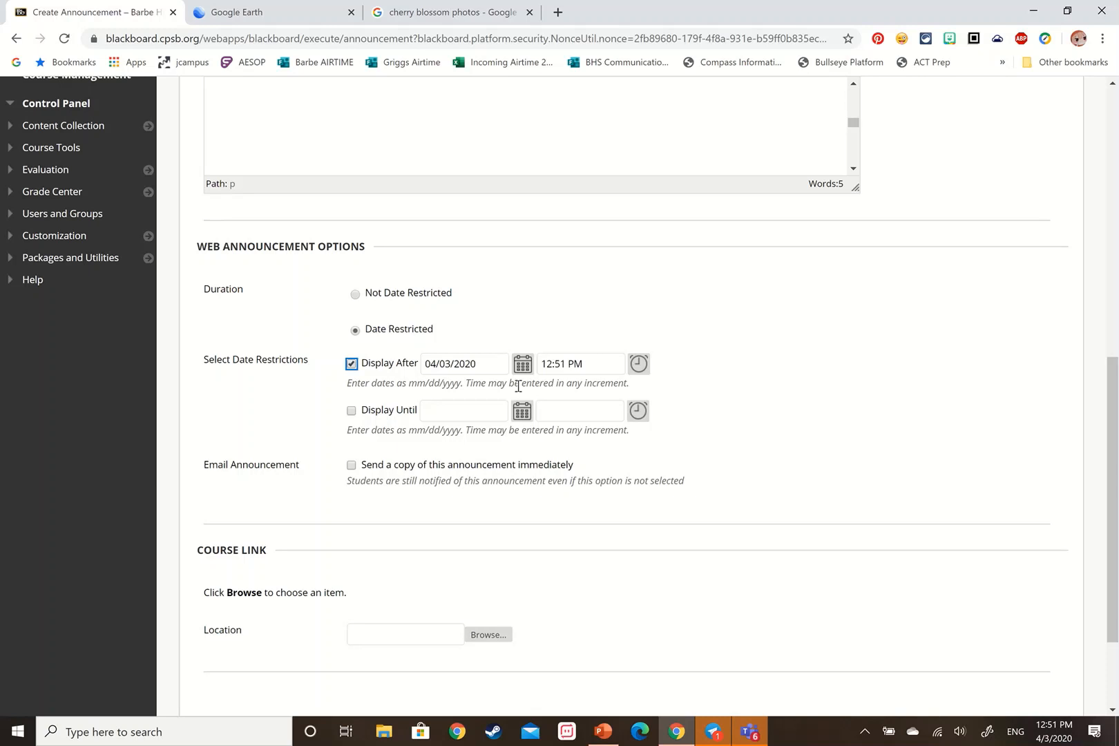
click(522, 365)
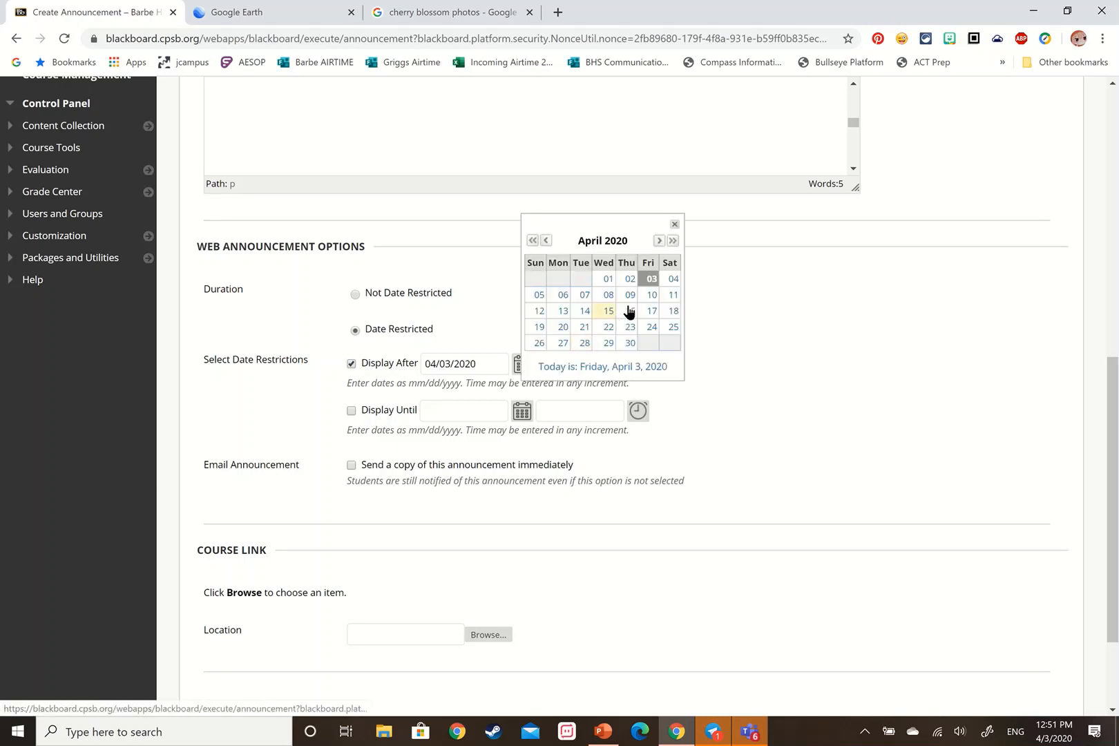
click(444, 285)
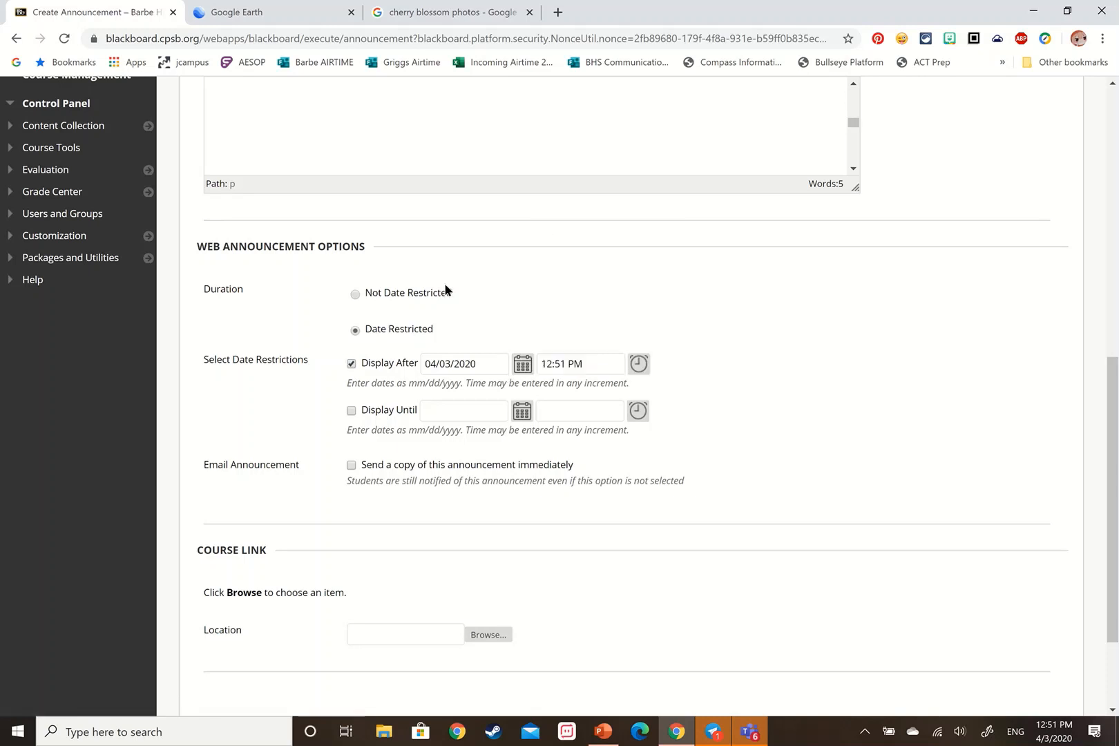
click(351, 410)
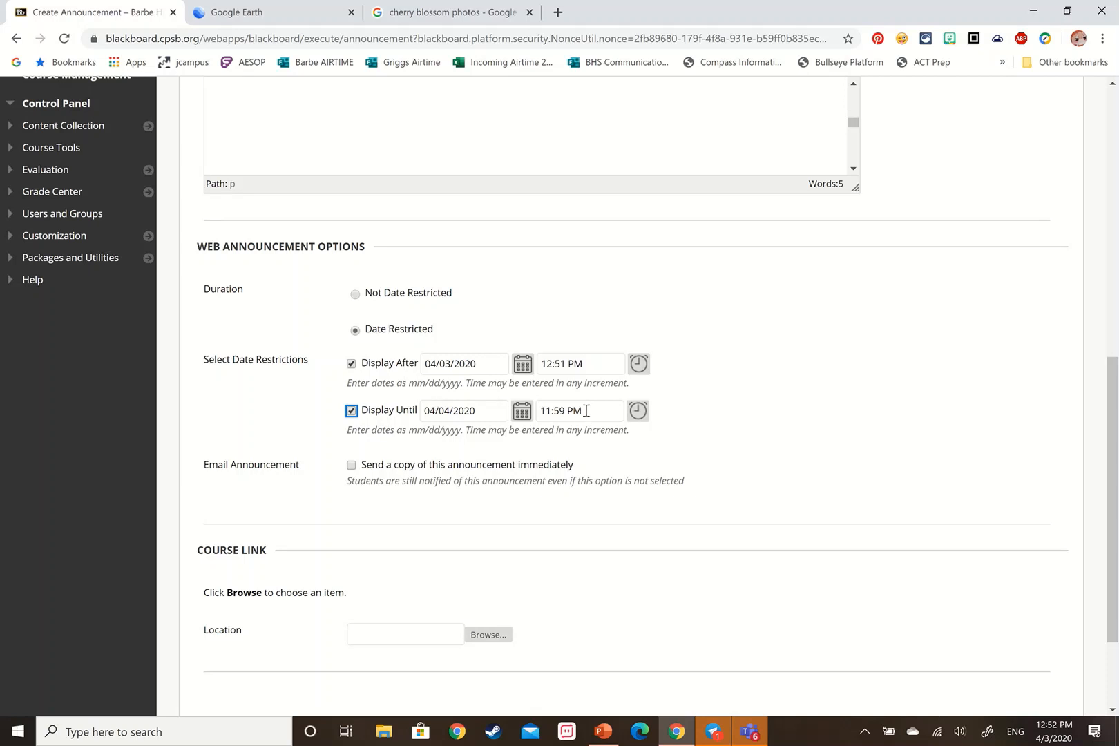
click(353, 410)
click(355, 294)
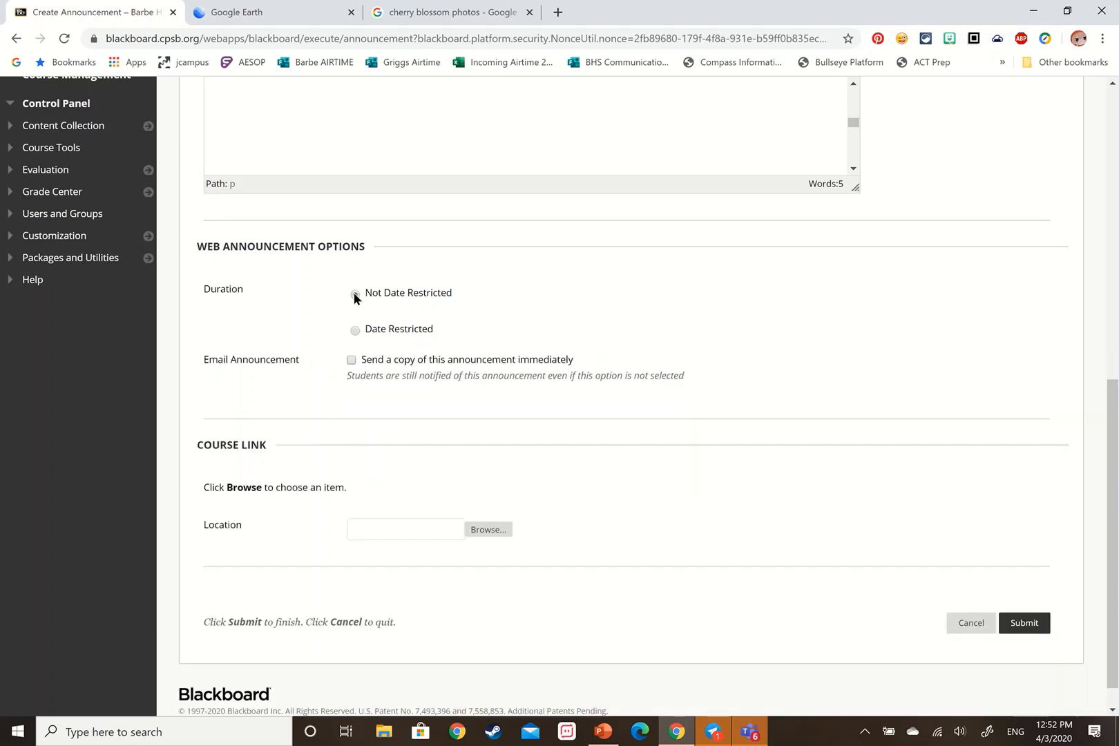
Step: Choose to send a copy of the announcement immediately, and submit it
click(382, 295)
click(352, 360)
click(1024, 623)
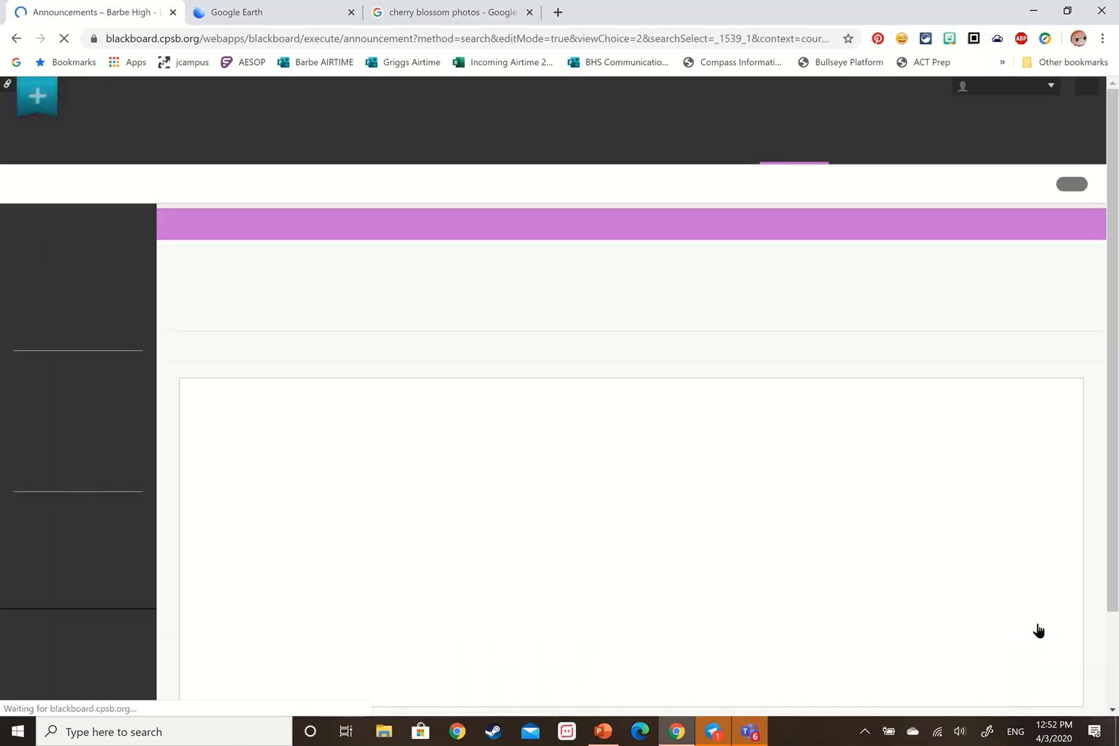
Step: Move Video Example Announcement above Out of School Updates, and test its Coronacation Resources link before returning to the announcements
scroll(508, 601, down, 3)
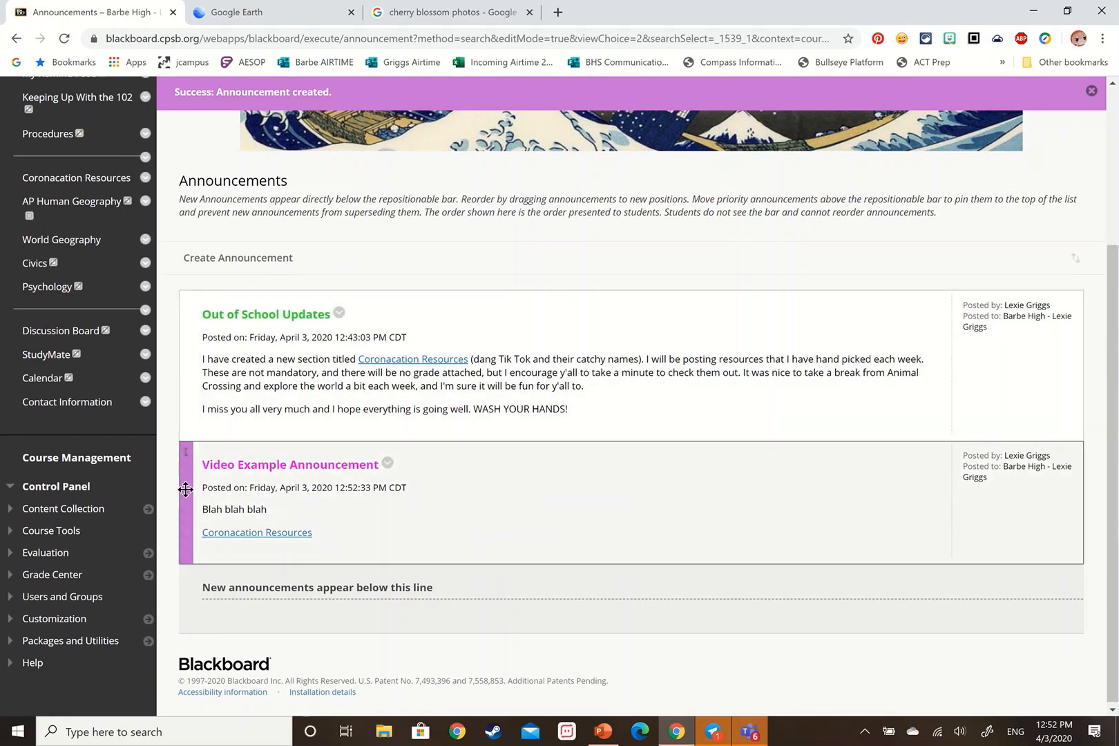
drag(189, 525, 174, 336)
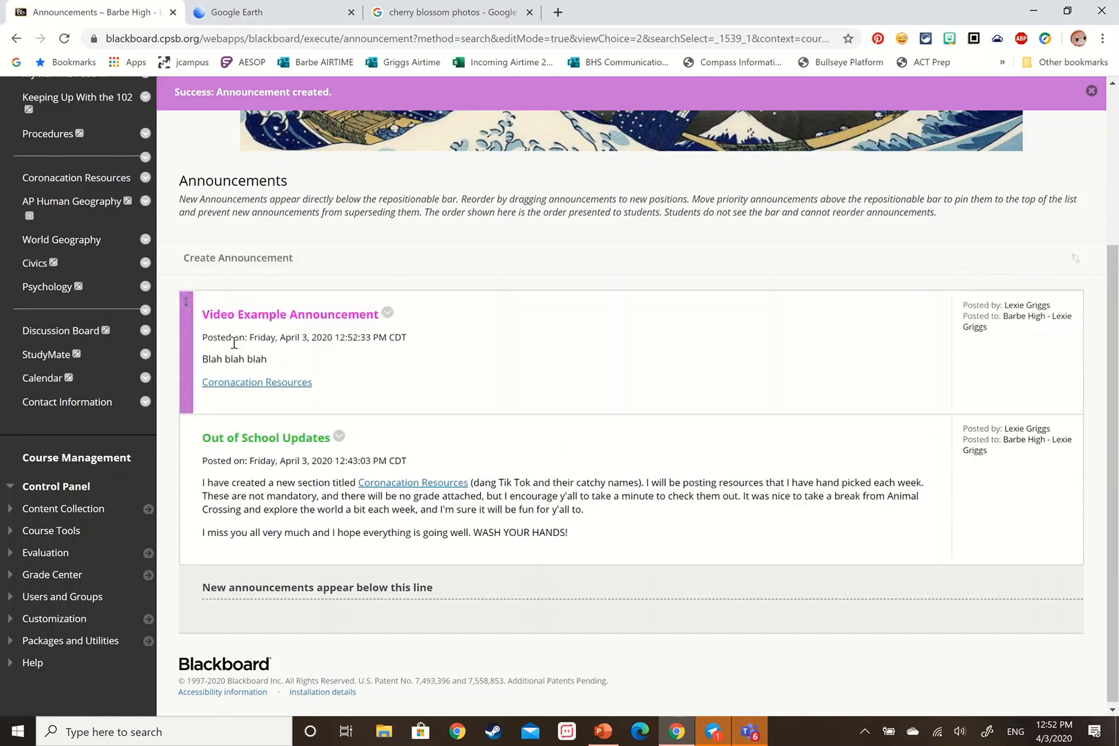
click(270, 383)
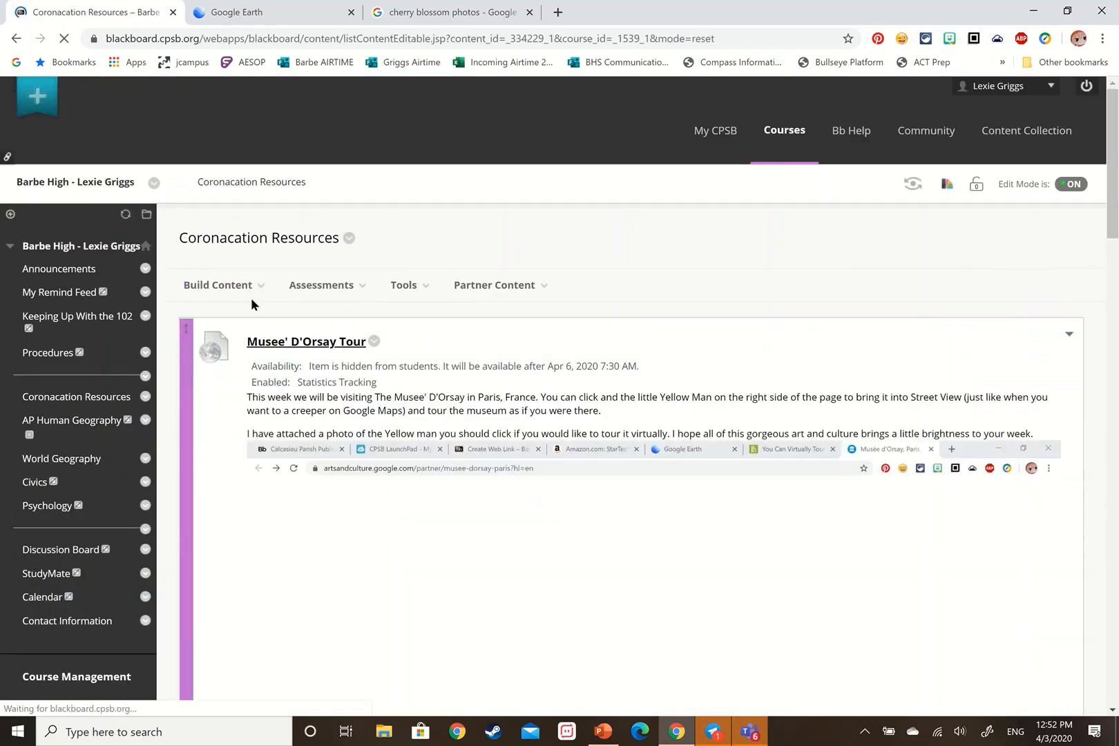
click(64, 270)
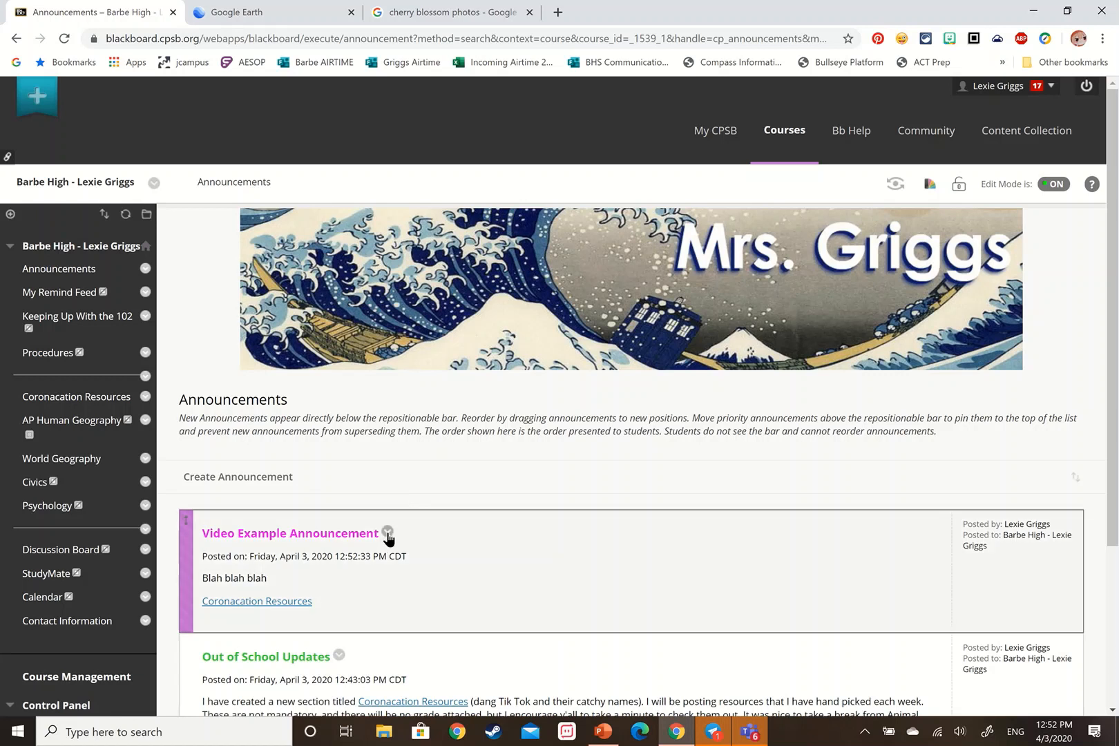
Step: Delete the Video Example Announcement from the course's announcements
click(387, 532)
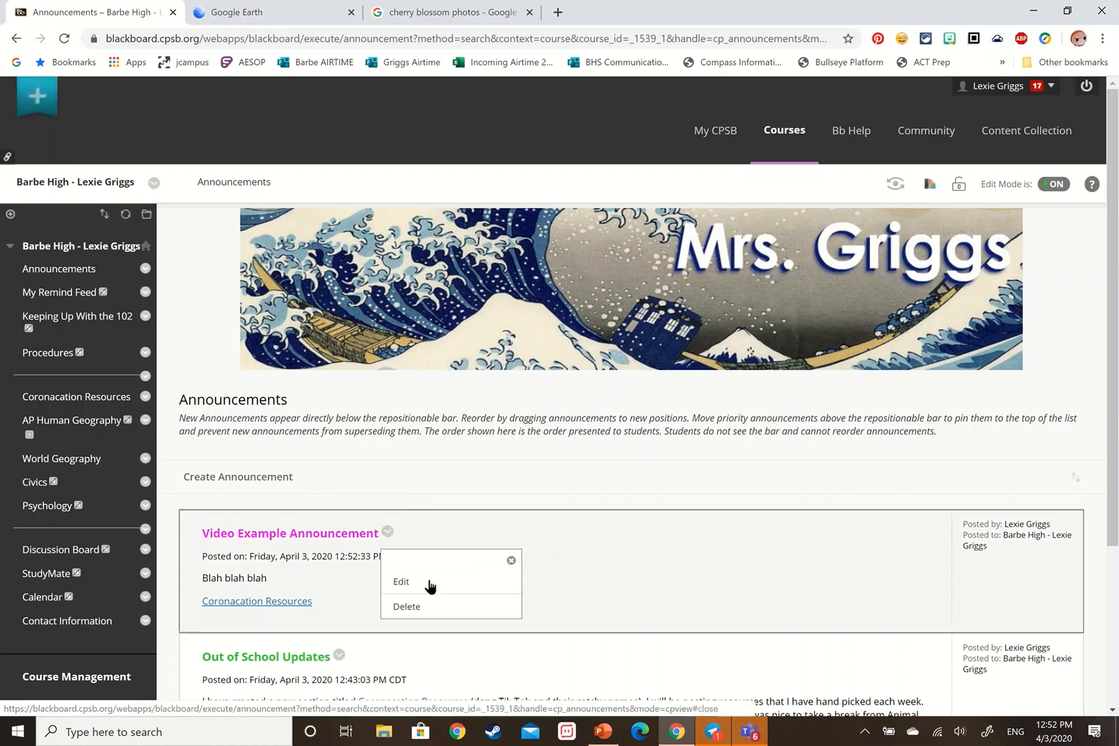
click(393, 532)
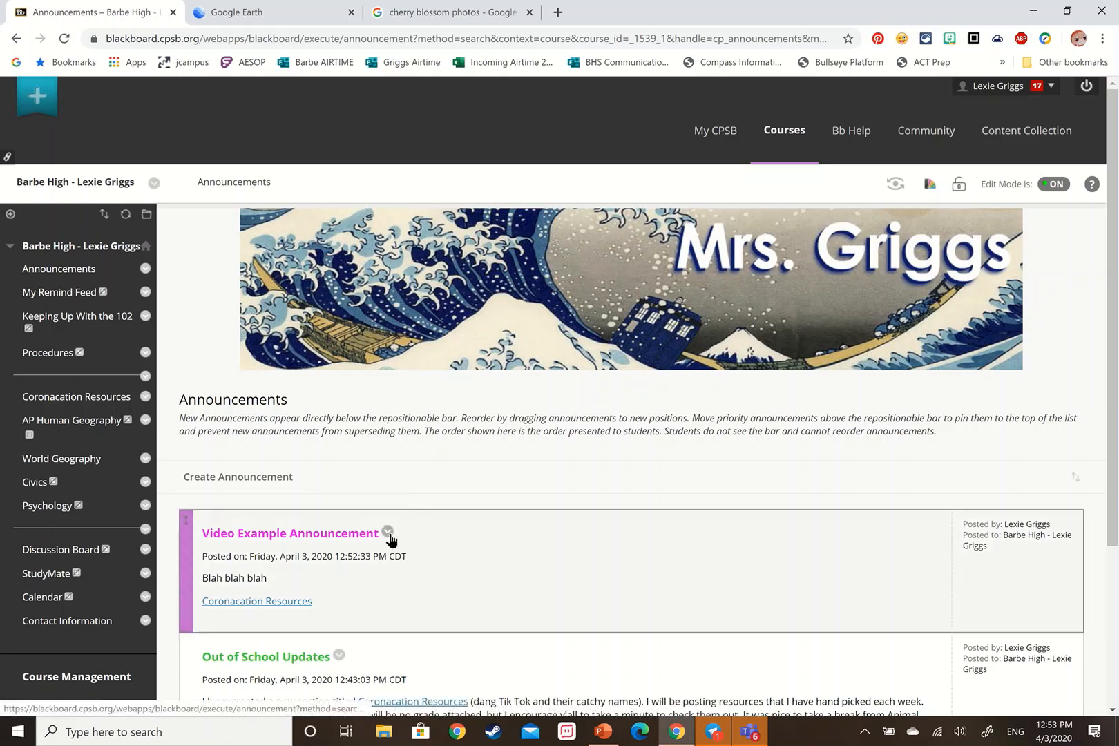
click(387, 535)
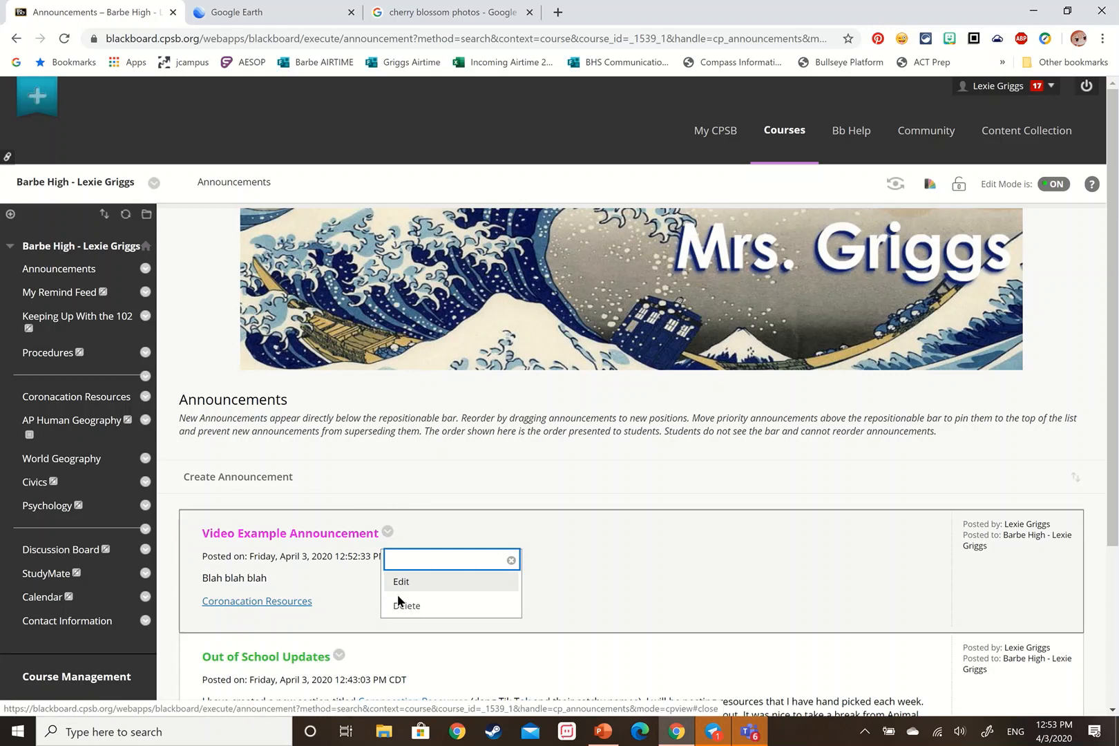
click(396, 607)
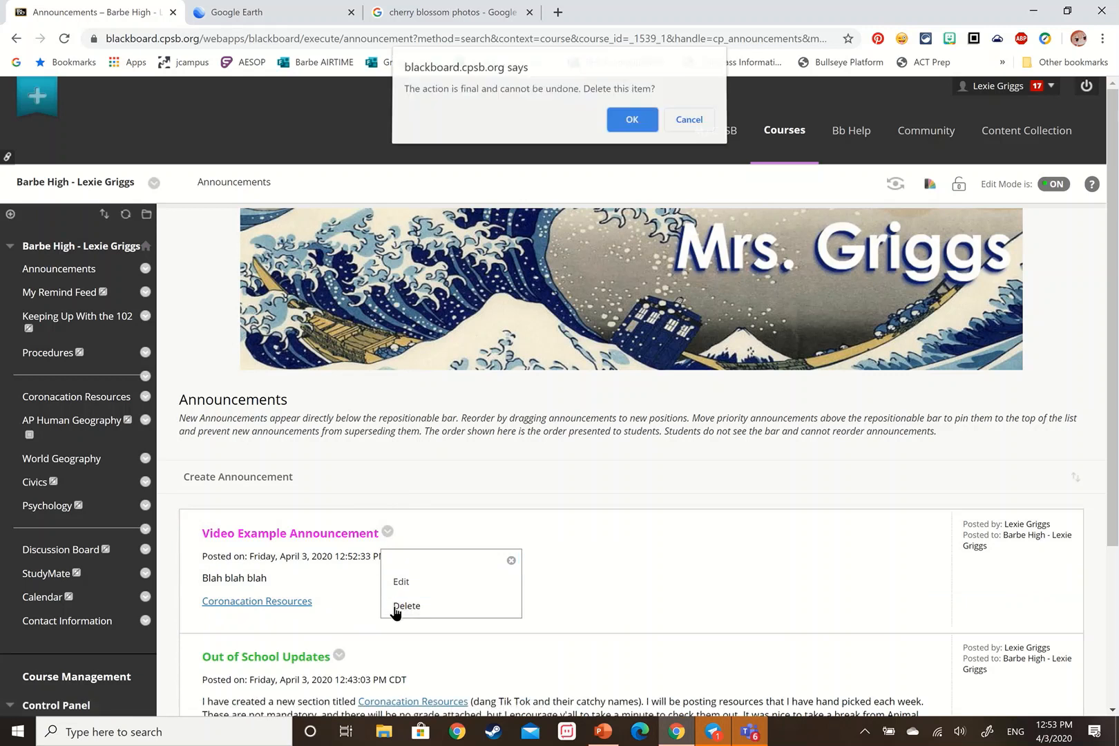
click(639, 134)
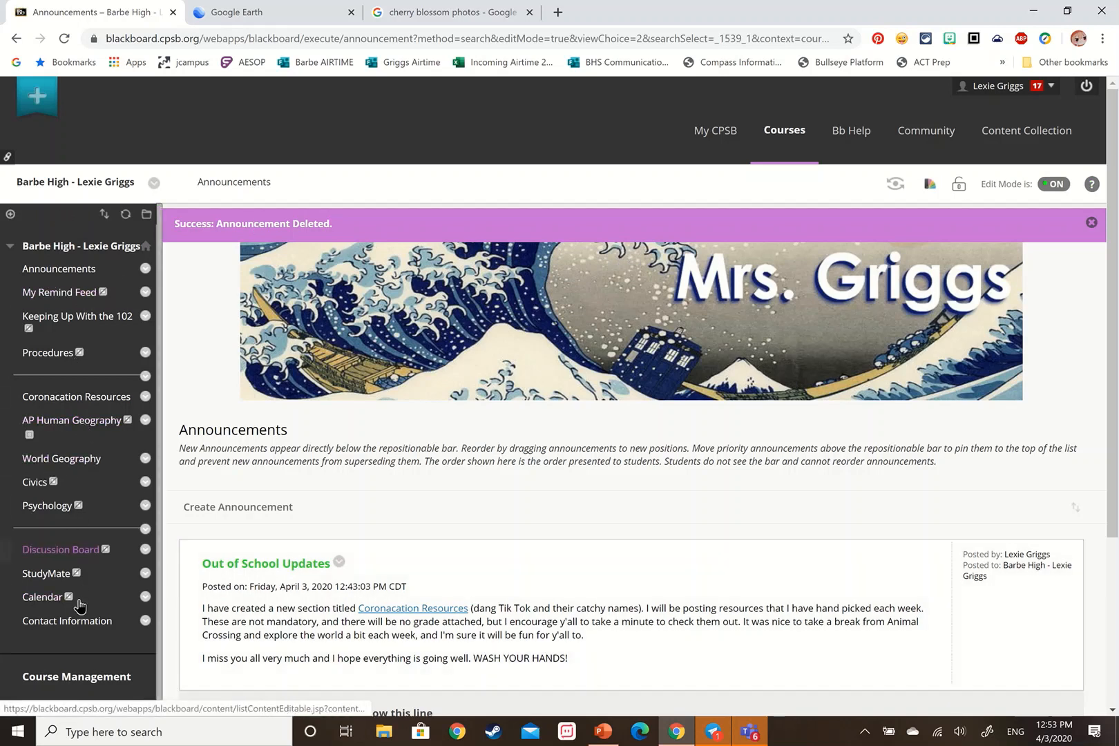
Step: Add a content area named "Video Example" that is available to users, and place it directly above Coronacation Resources in the course menu
click(10, 215)
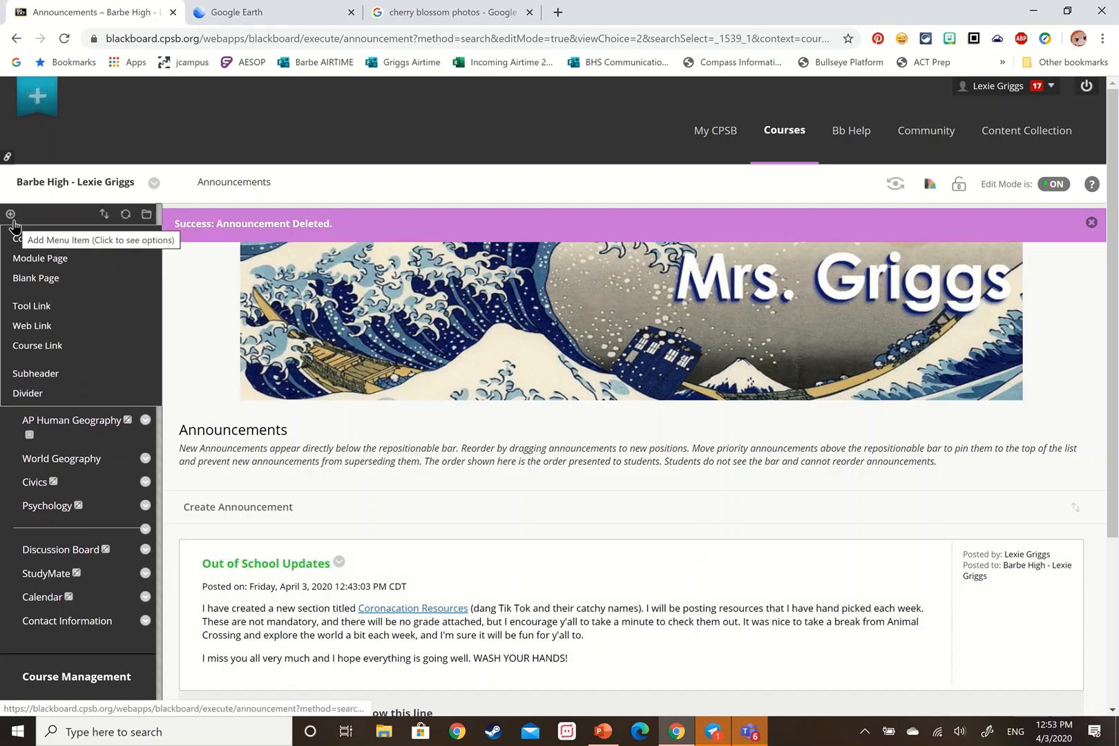
click(10, 215)
click(10, 214)
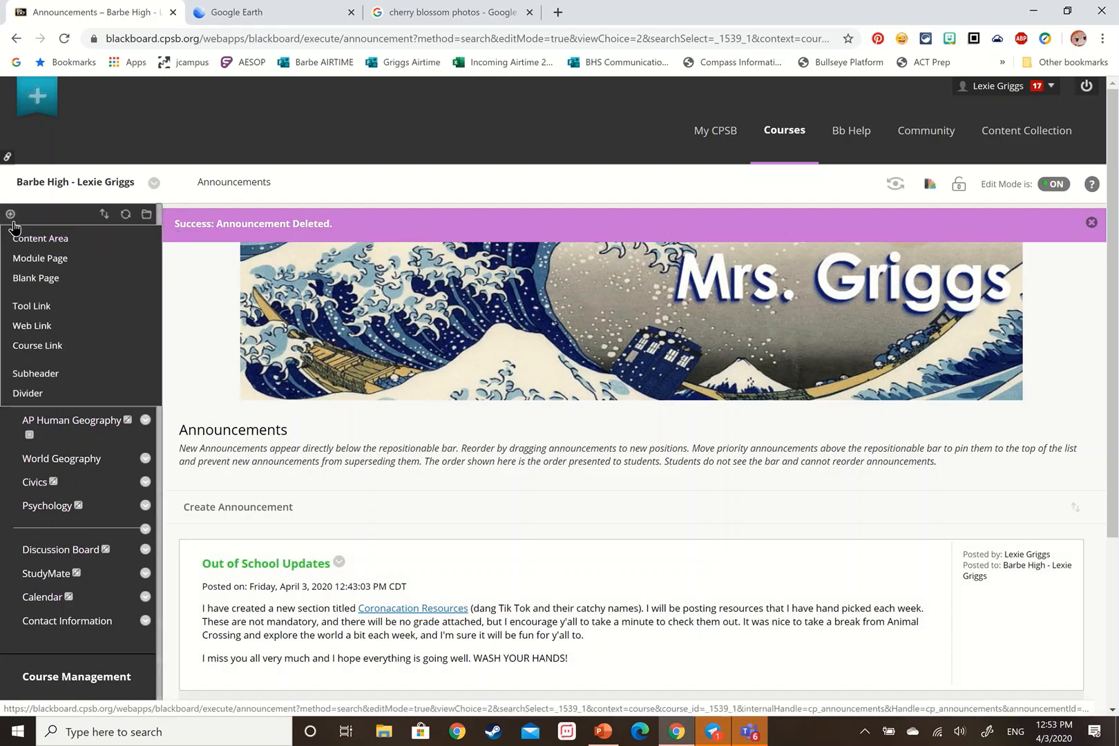
click(57, 246)
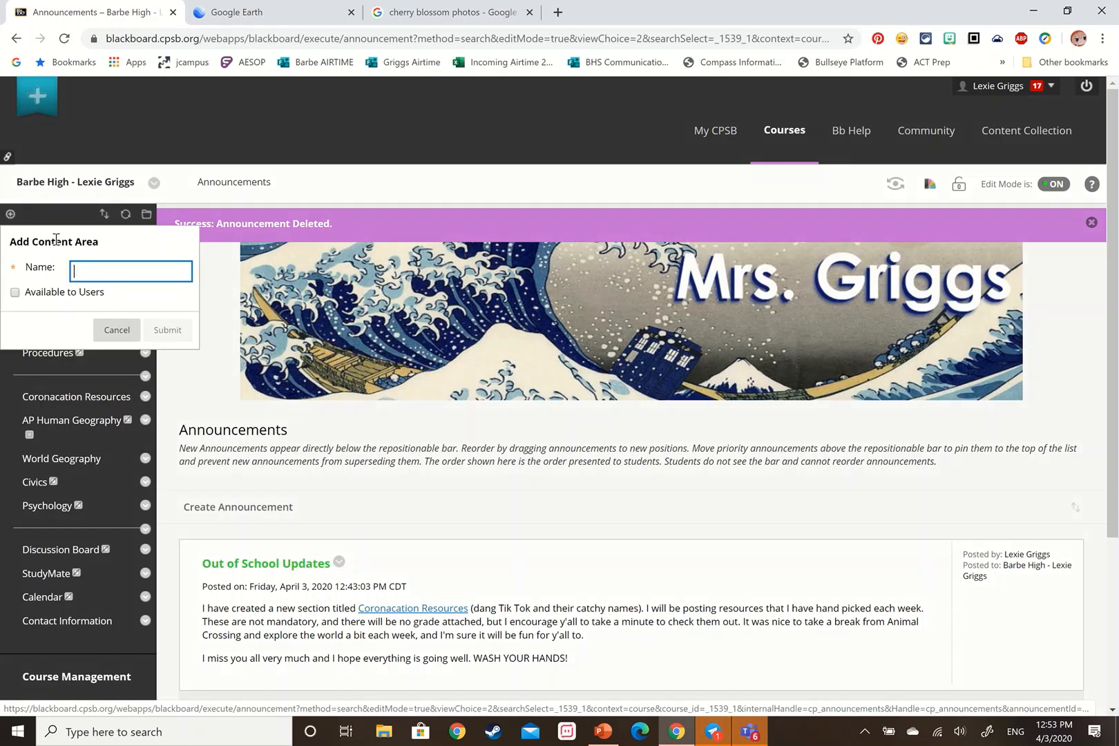
click(143, 273)
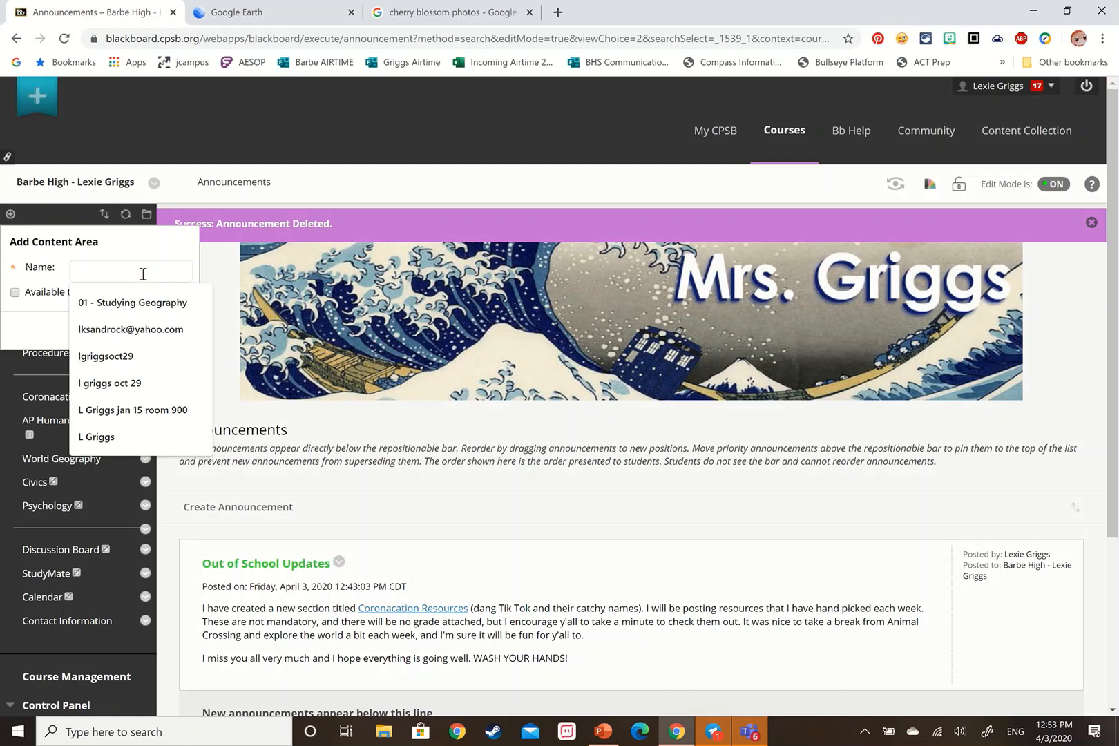
text(Video Ex)
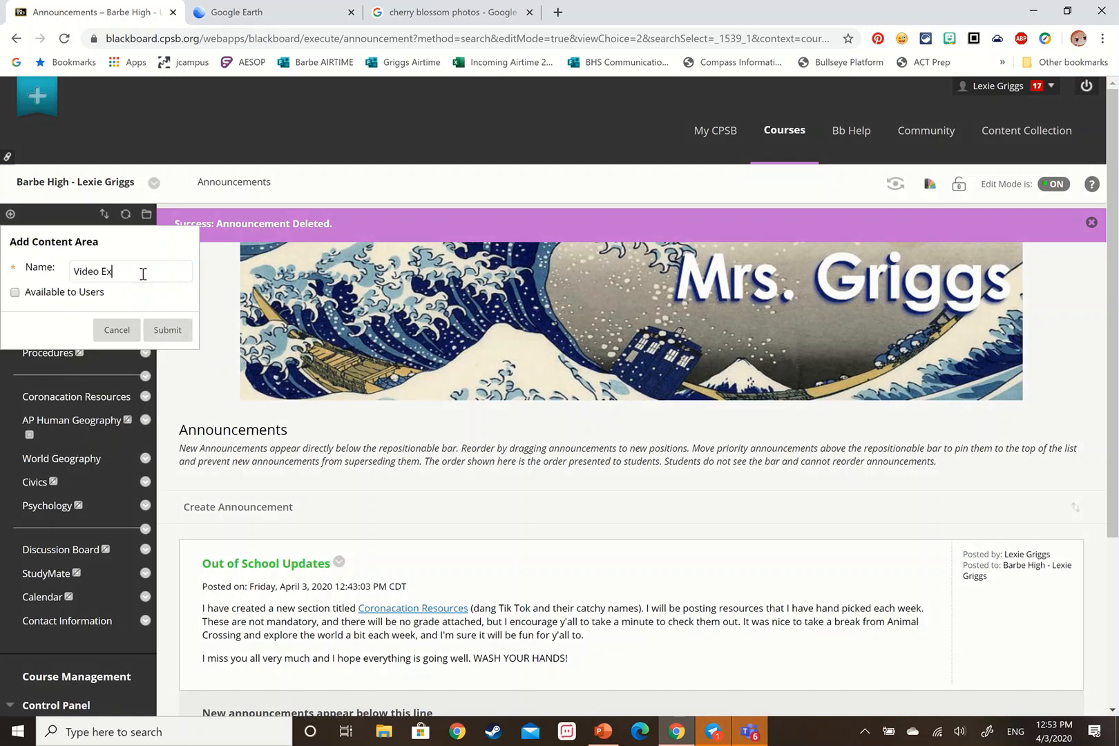
text(ample)
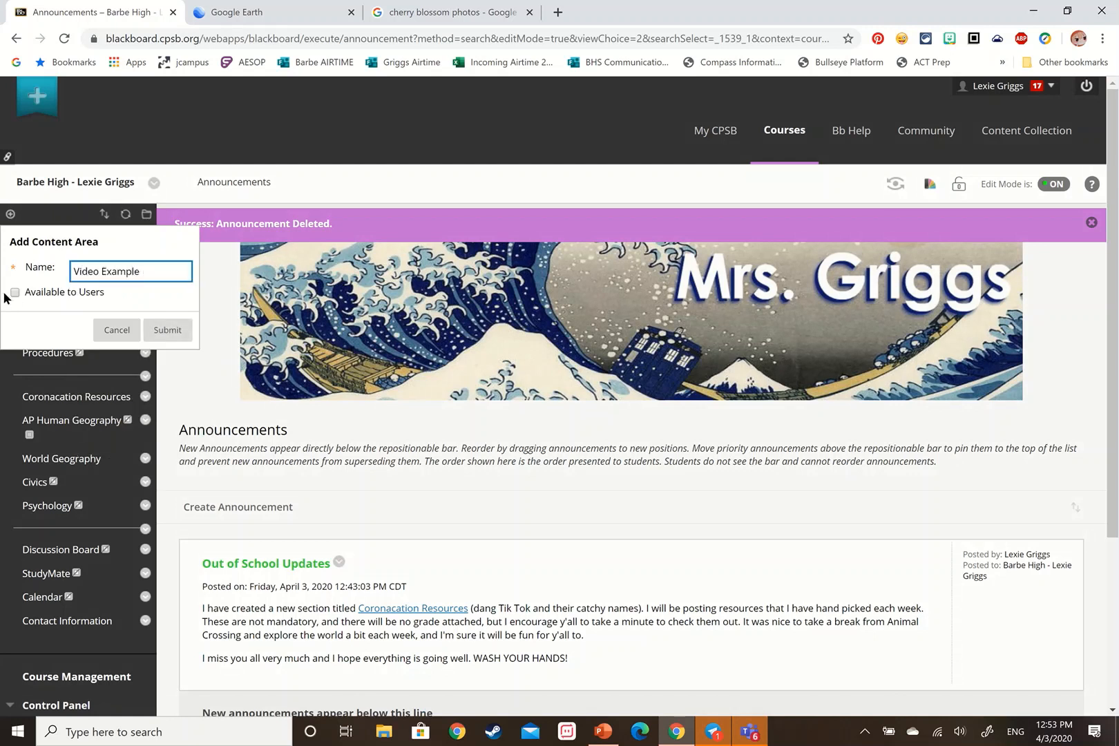
click(19, 289)
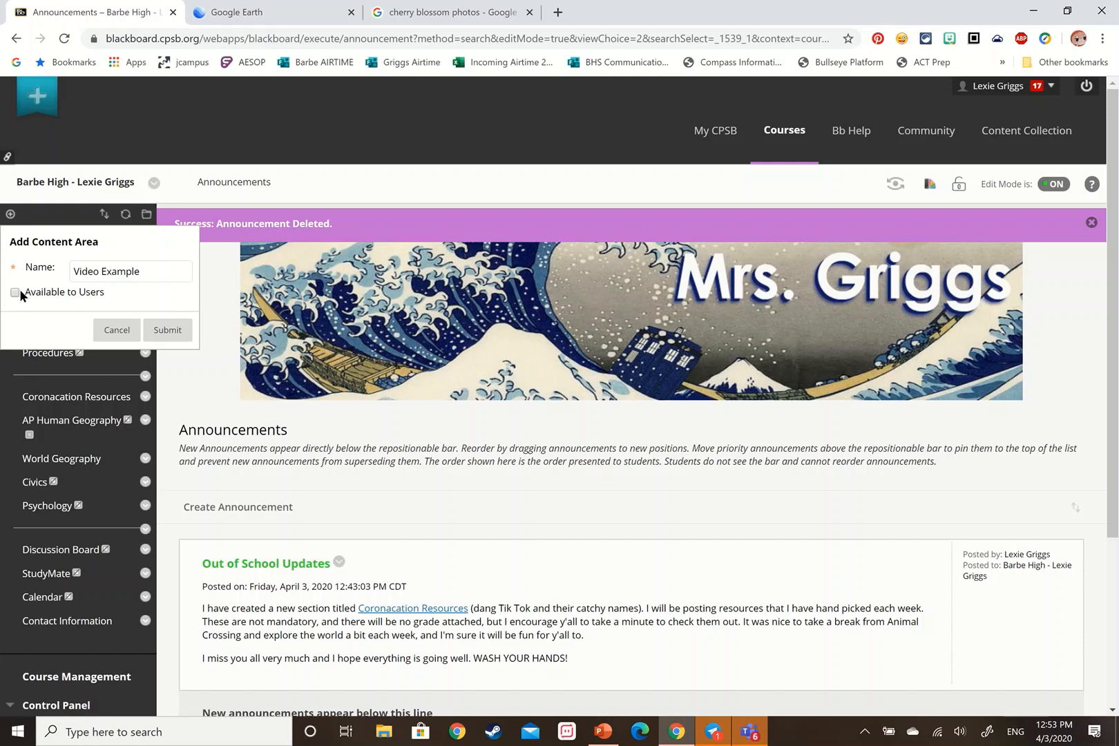
click(16, 293)
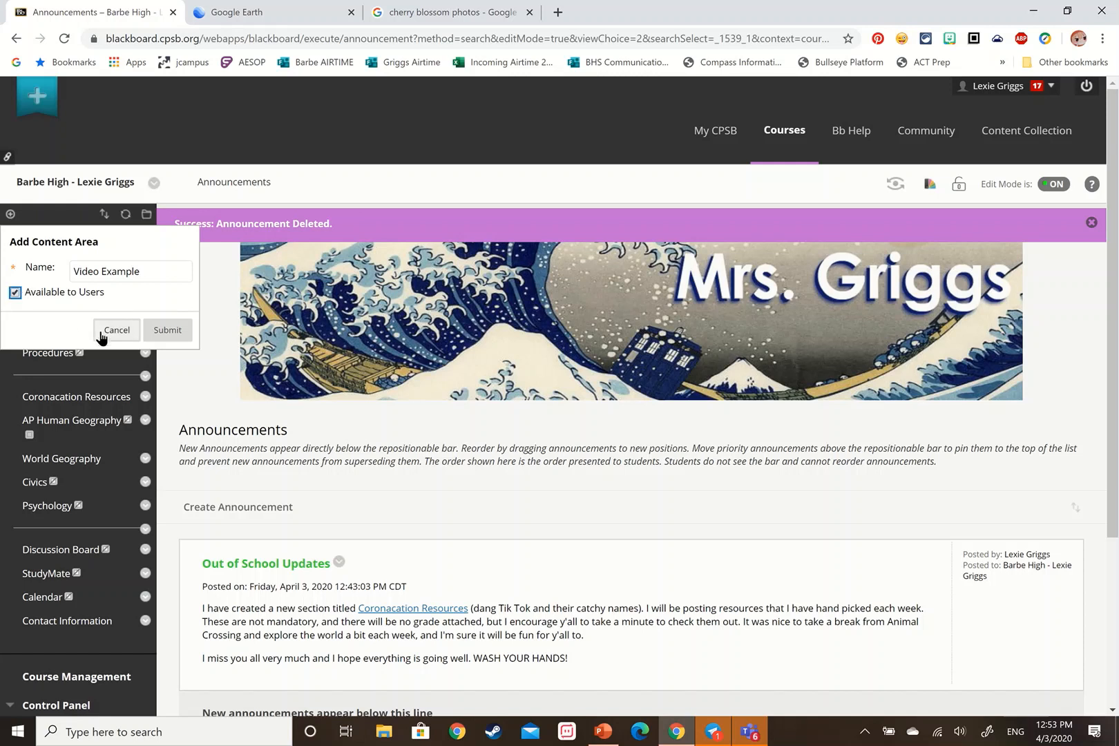
click(163, 335)
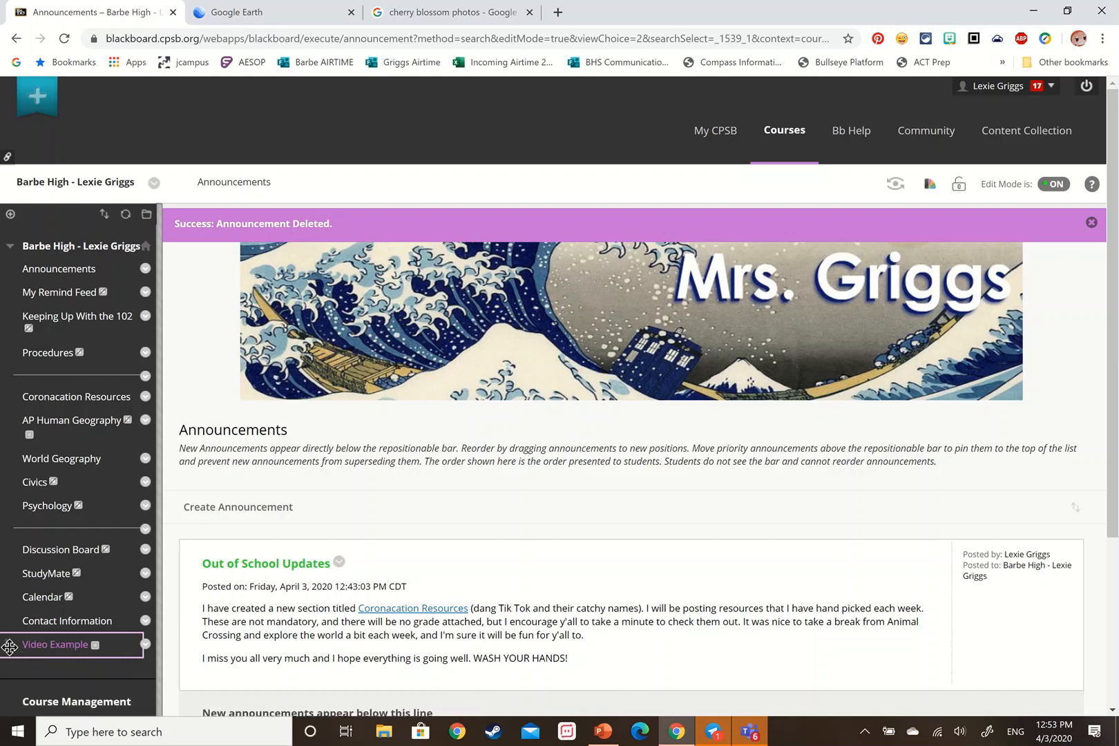
drag(10, 647, 4, 387)
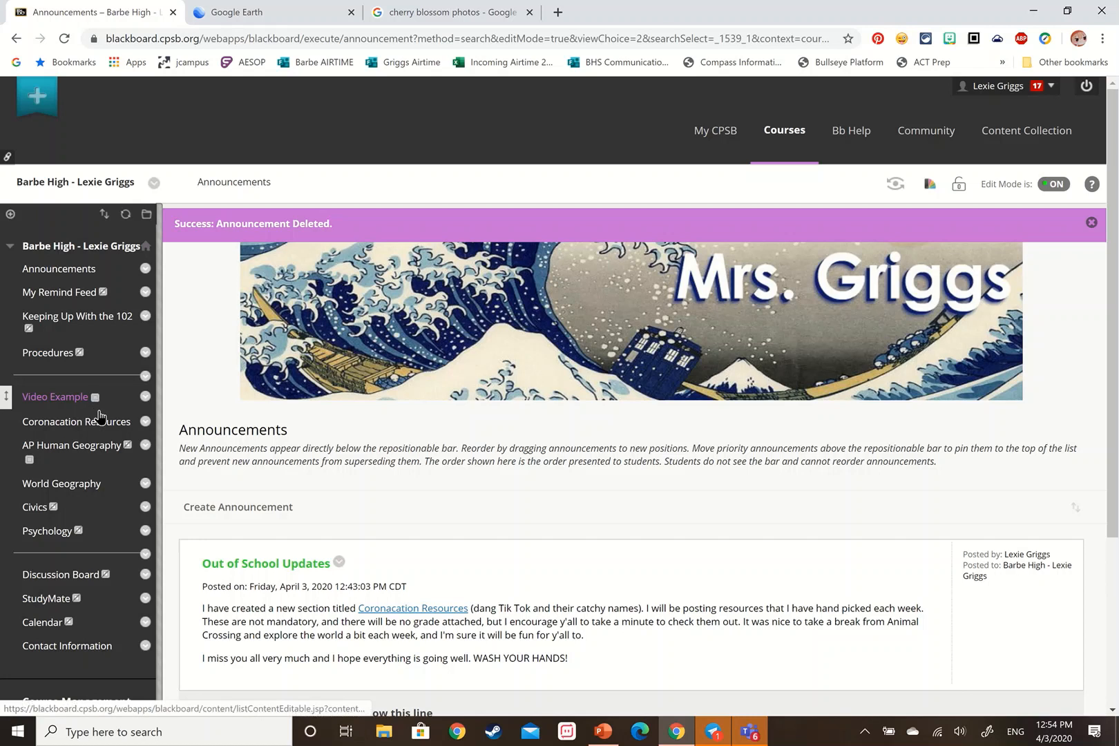
mouse_move(98, 403)
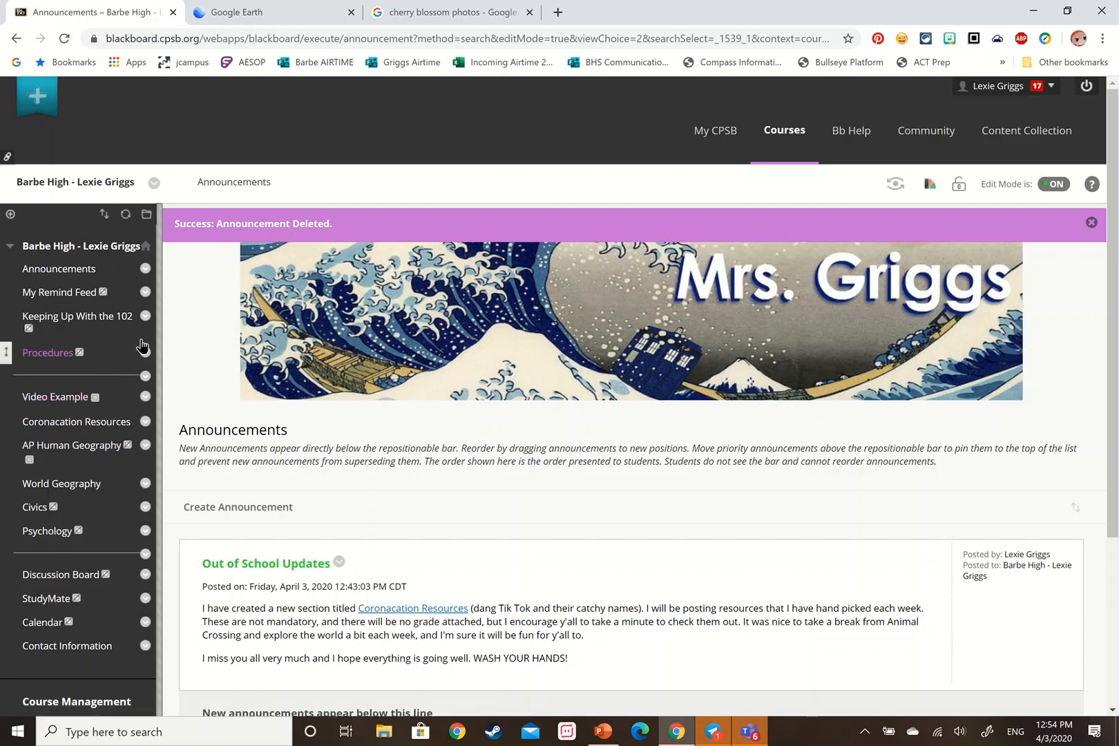
Step: Open the Video Example content area and start creating a web link in it
click(65, 401)
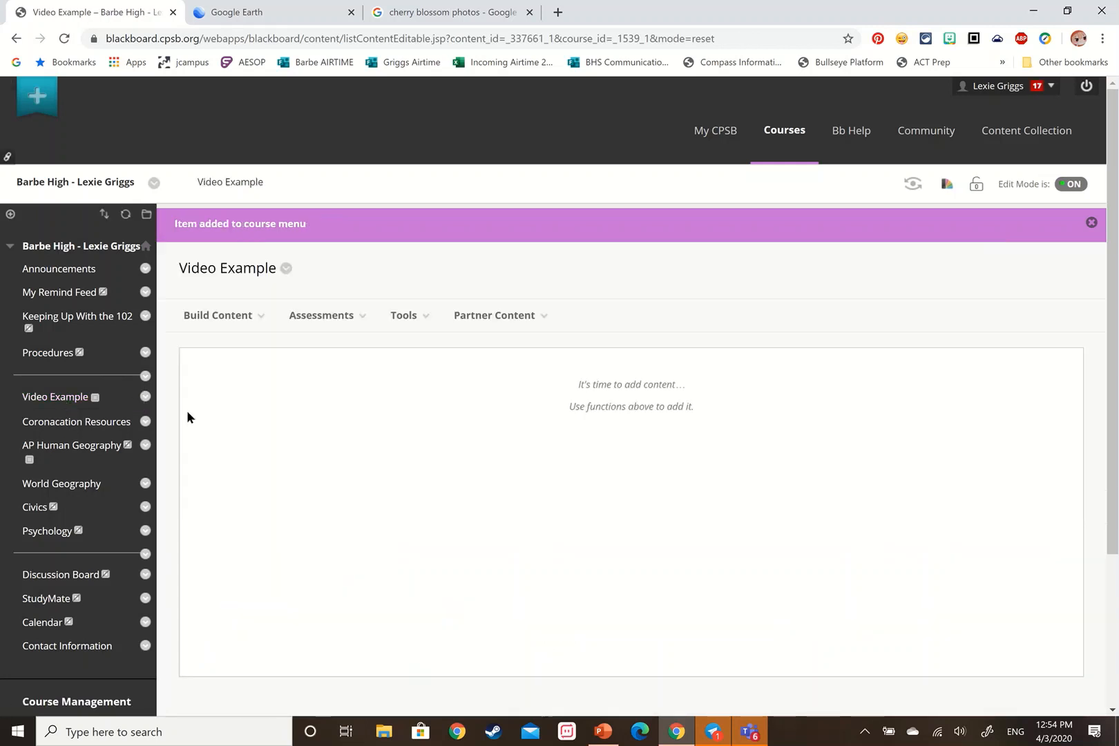
mouse_move(231, 316)
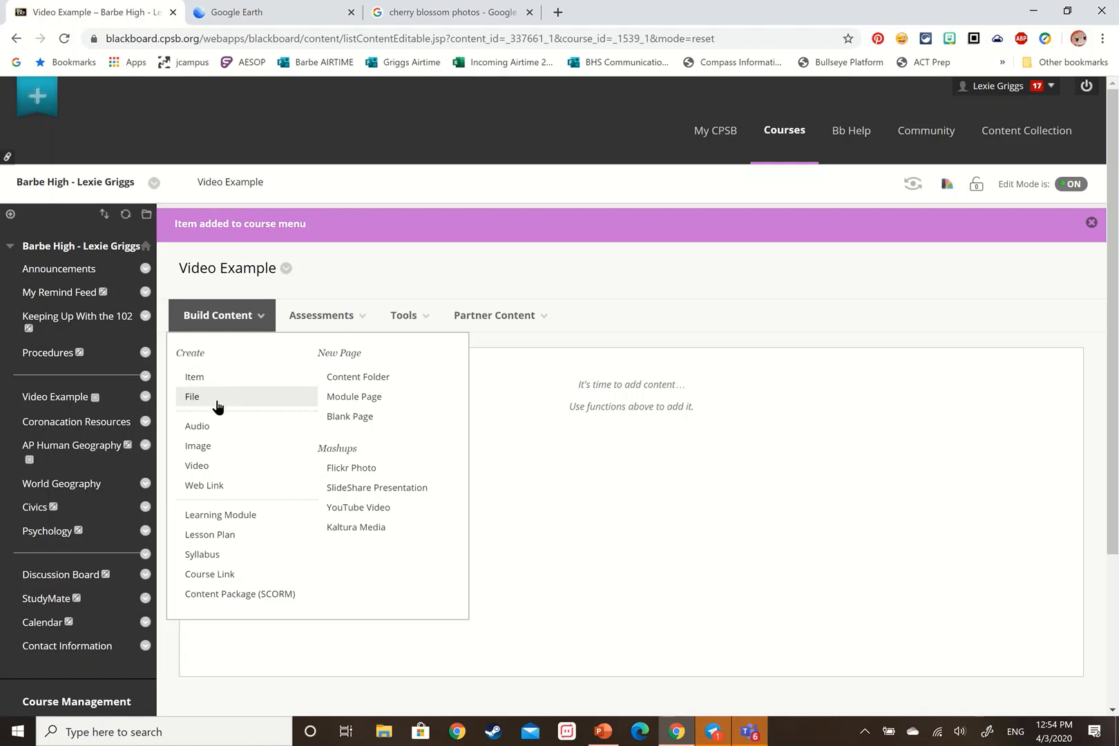
click(232, 487)
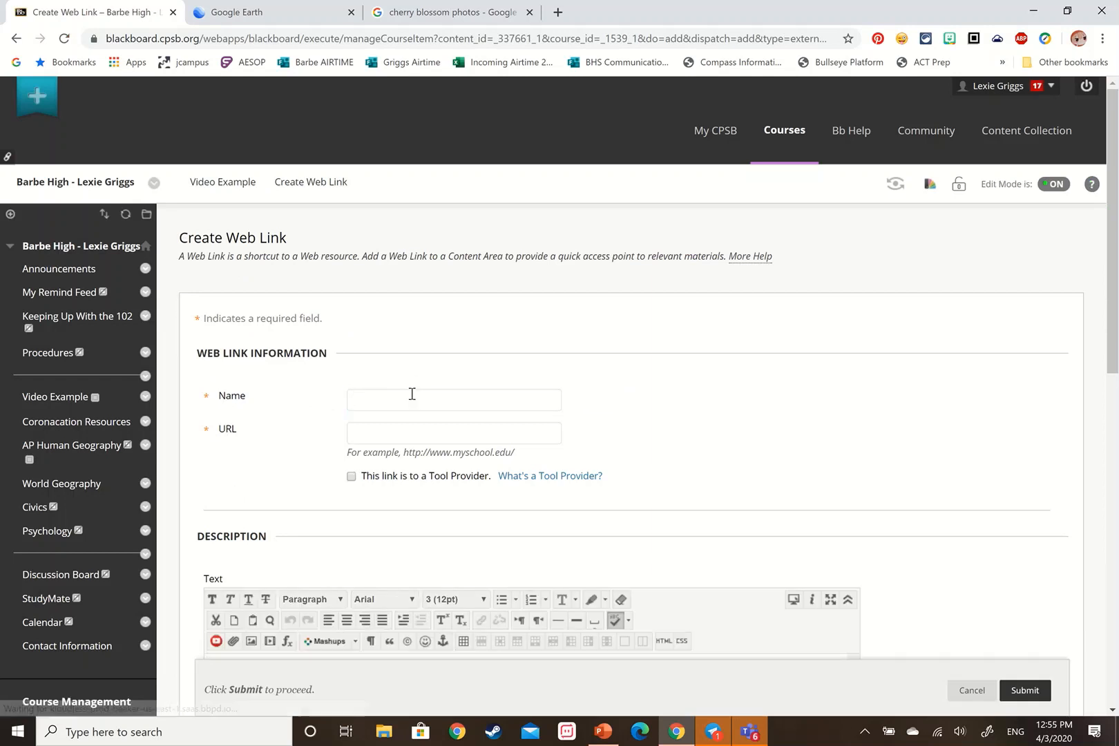
Step: Switch to Google Earth and copy the web address of the Cherry Blossoms Around the World voyage
click(275, 8)
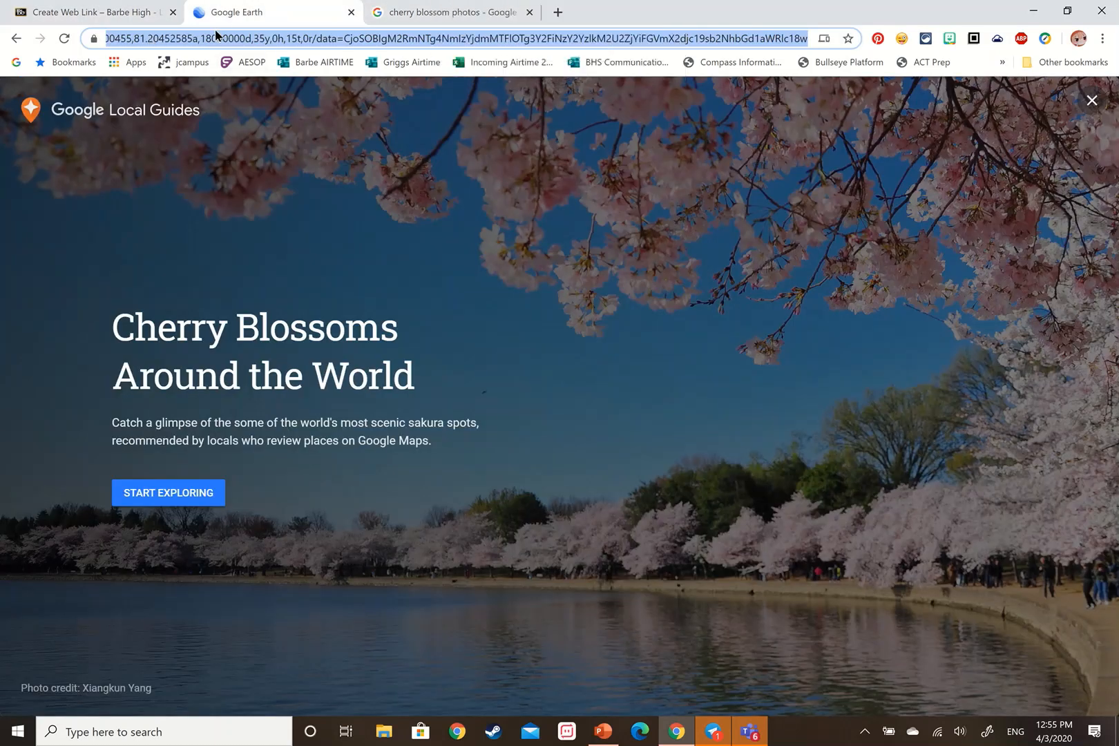
click(275, 99)
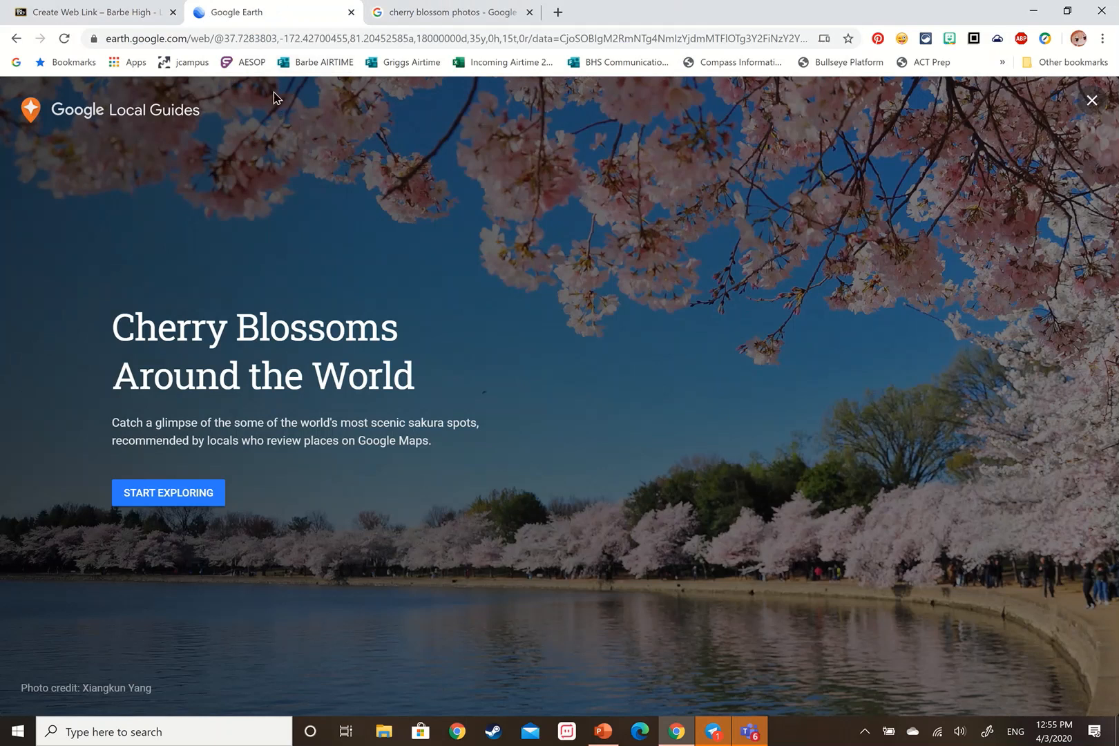
click(237, 38)
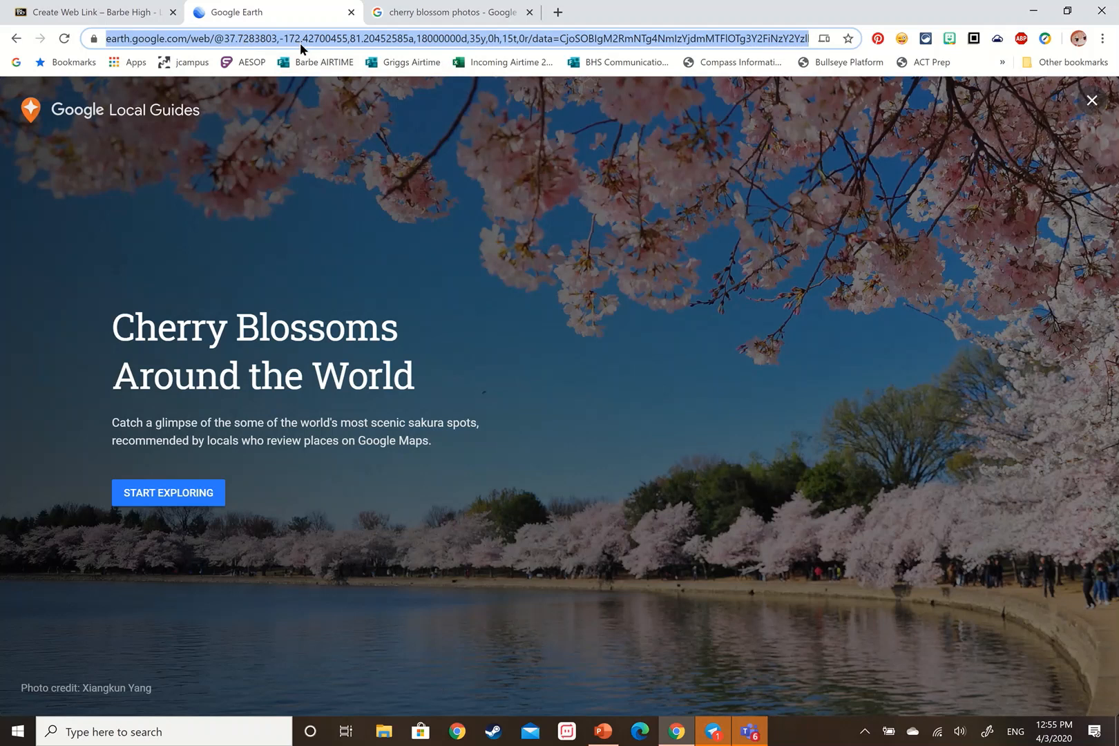
Step: Back in Blackboard, name the web link "Cherry Blossom Google Voyage" and paste the copied Google Earth address as its URL
click(142, 8)
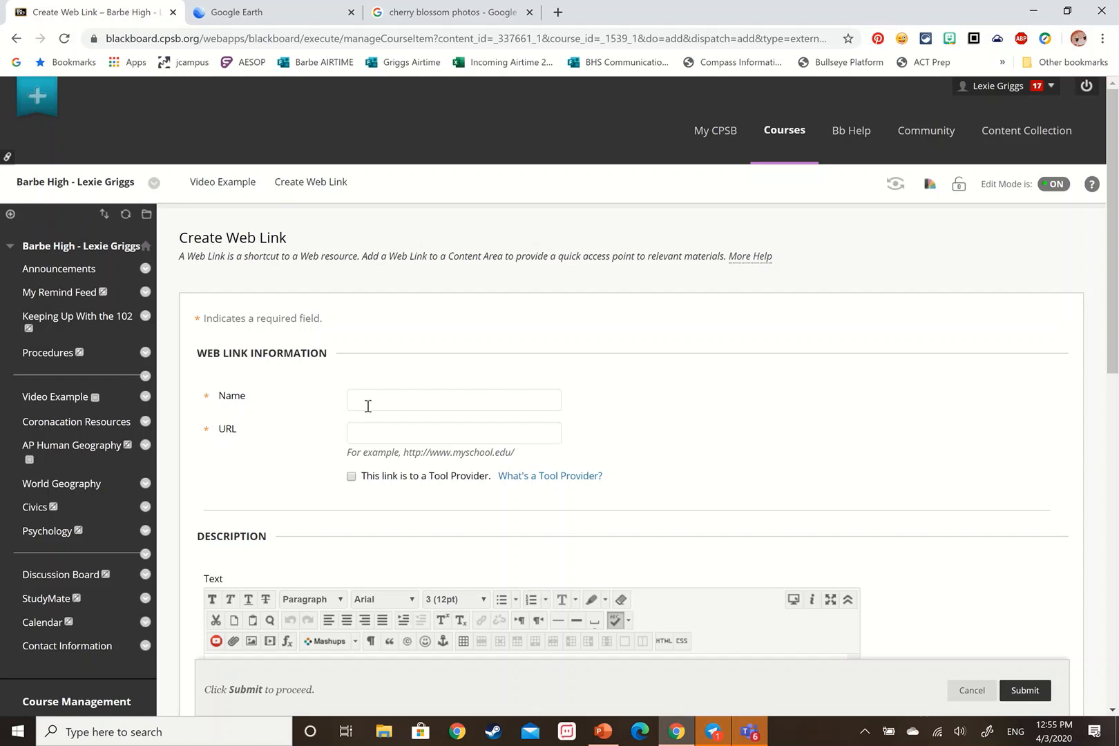
text(Cherry Blossom Google Voyage)
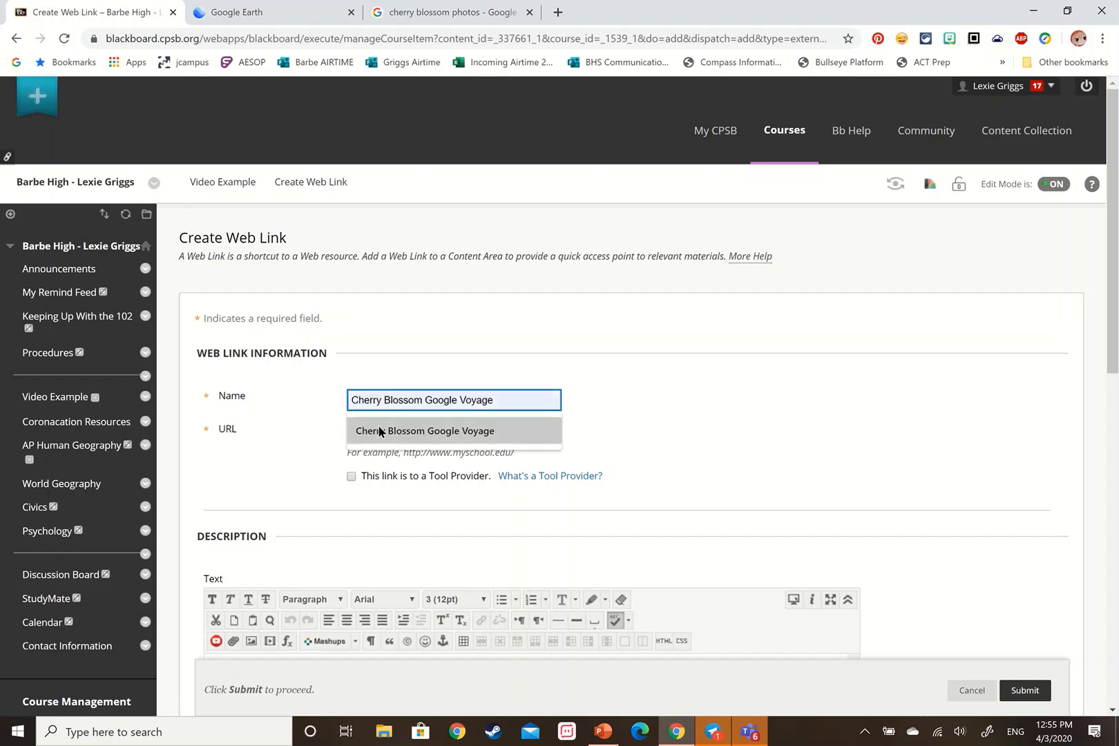
click(377, 429)
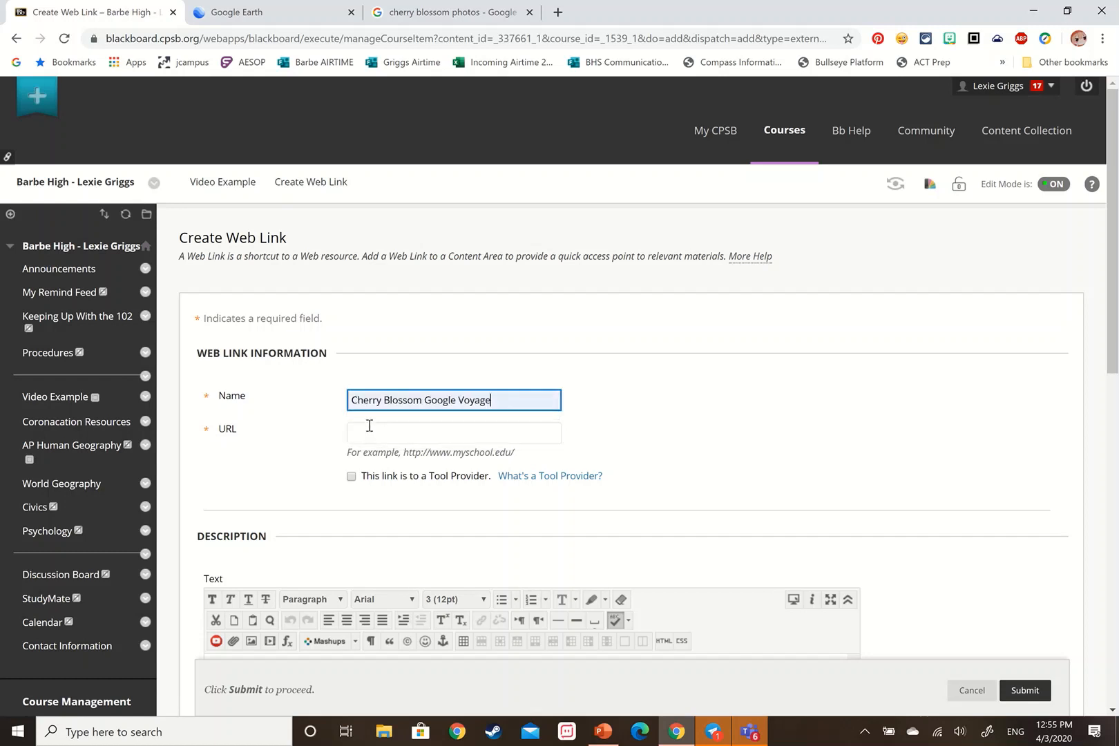
click(370, 426)
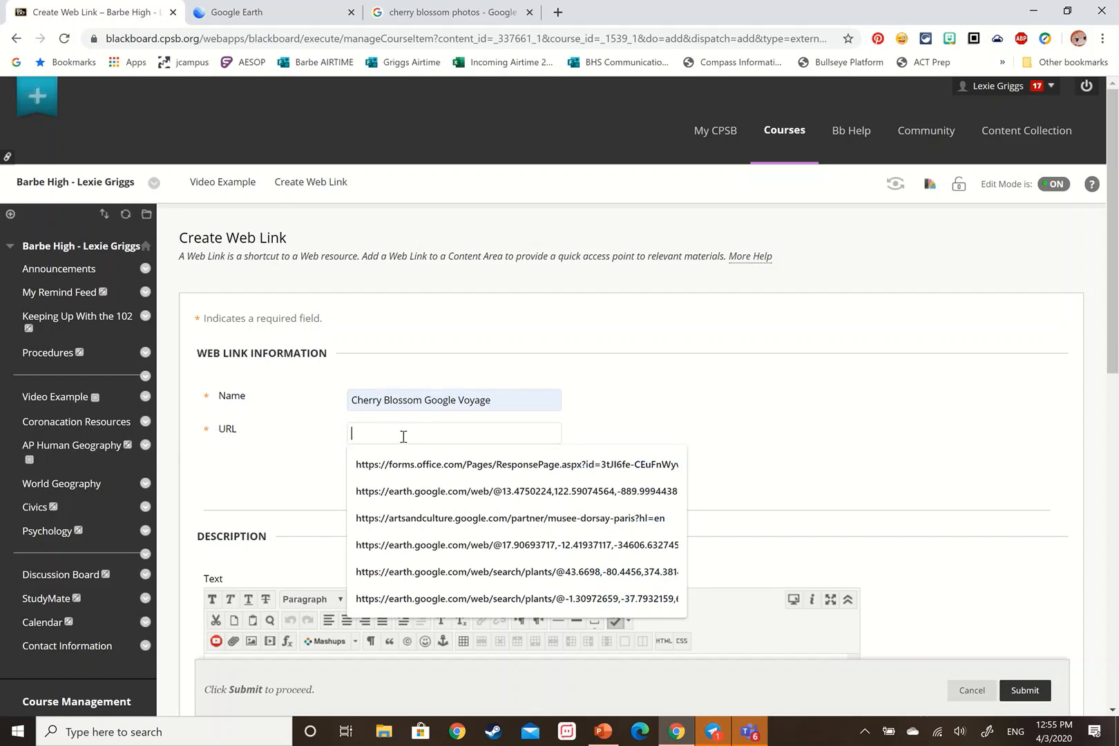
key(ctrl+v)
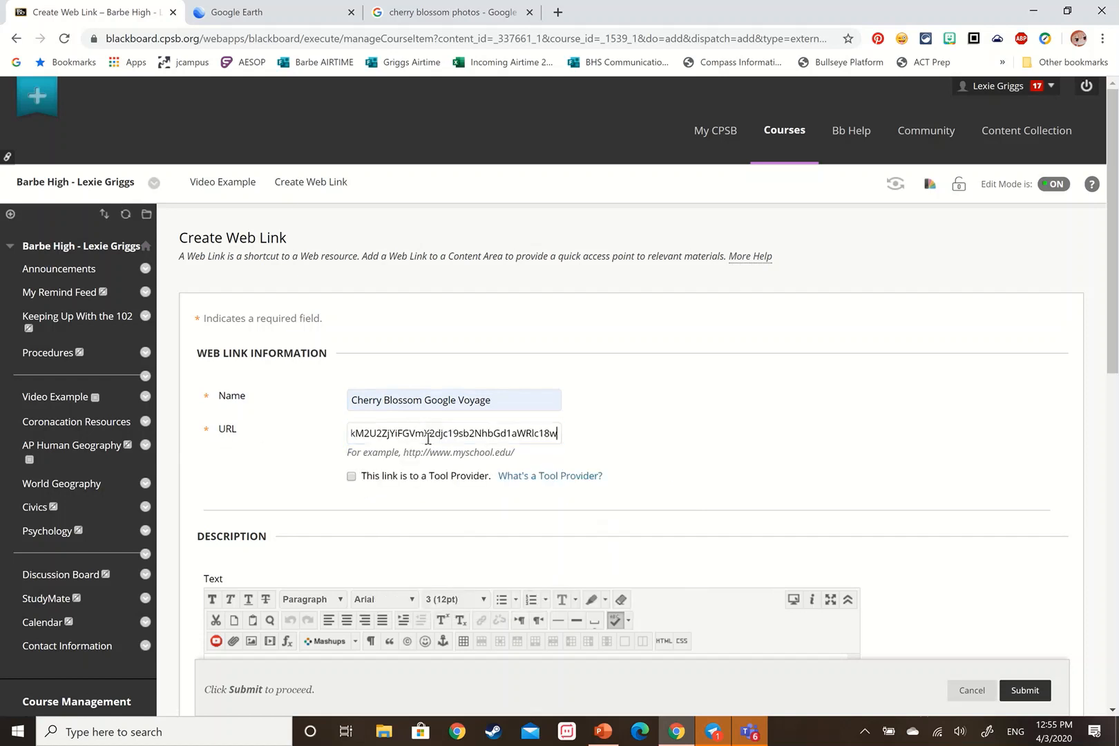
Step: Write "Here ya go. Go wash your hands." as the web link's description, followed by two line breaks
scroll(479, 519, down, 4)
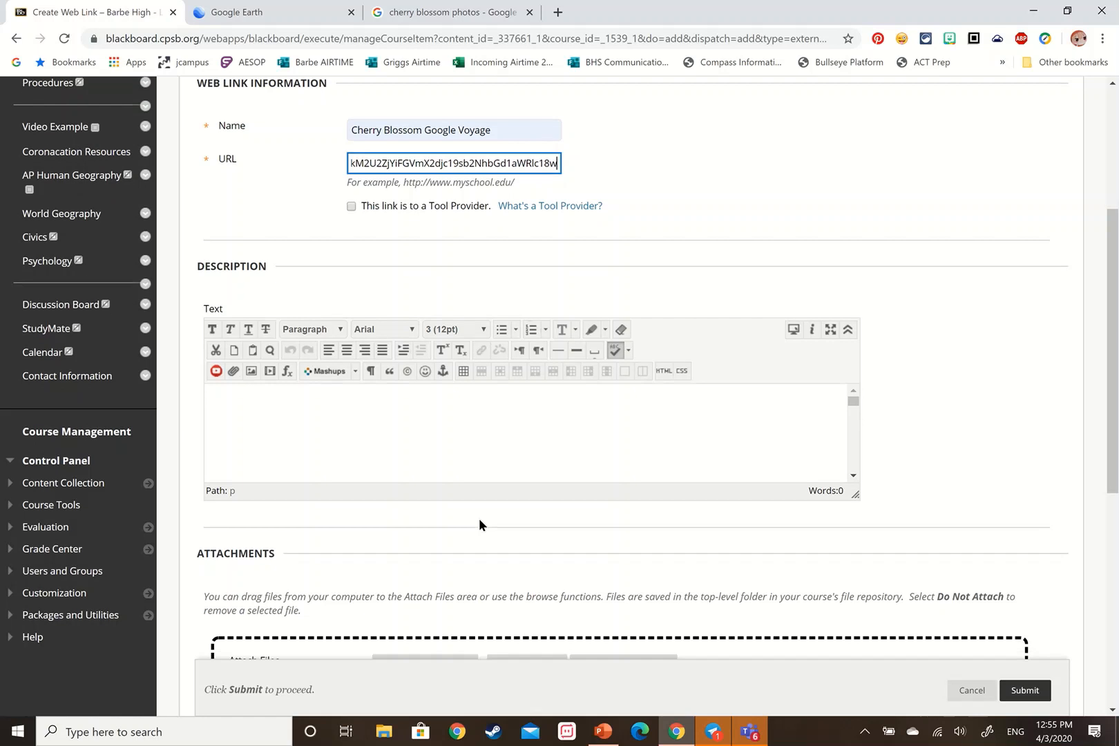
click(363, 433)
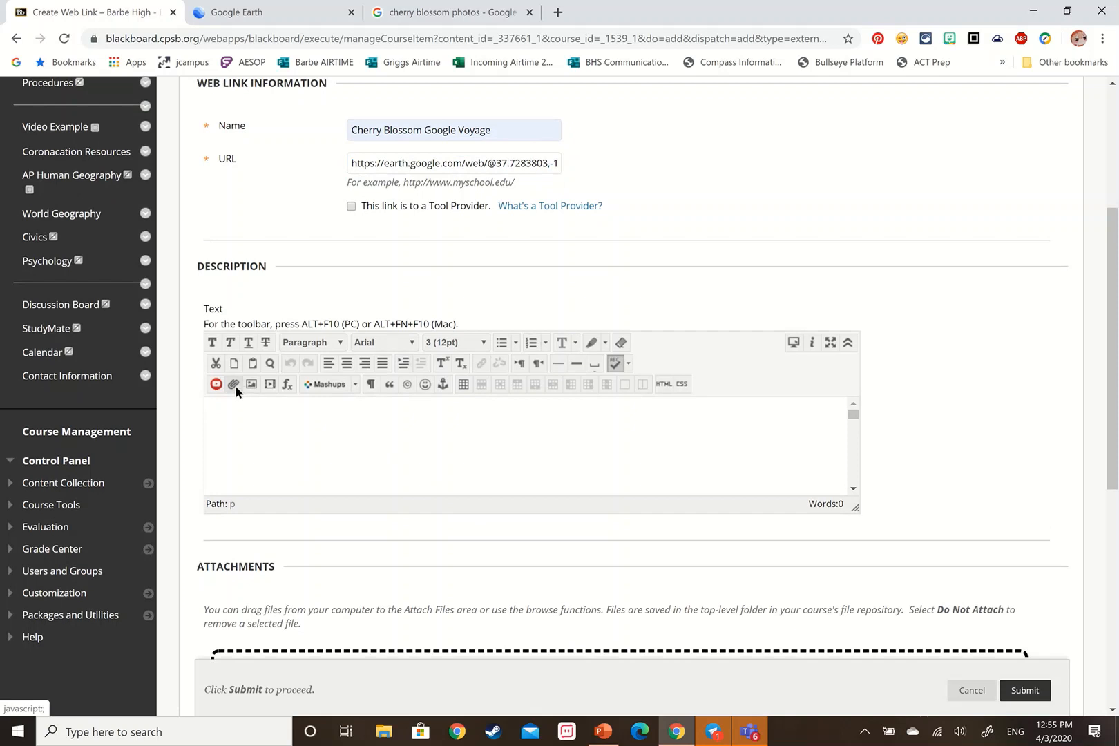
click(413, 339)
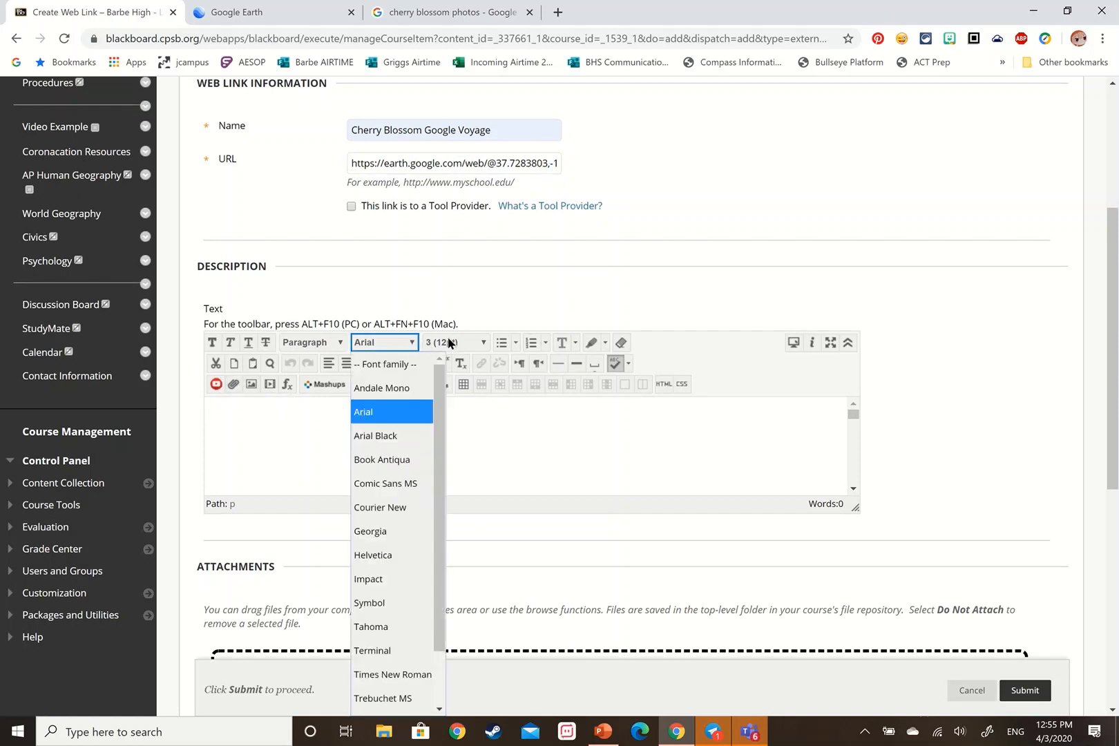
click(470, 343)
click(648, 283)
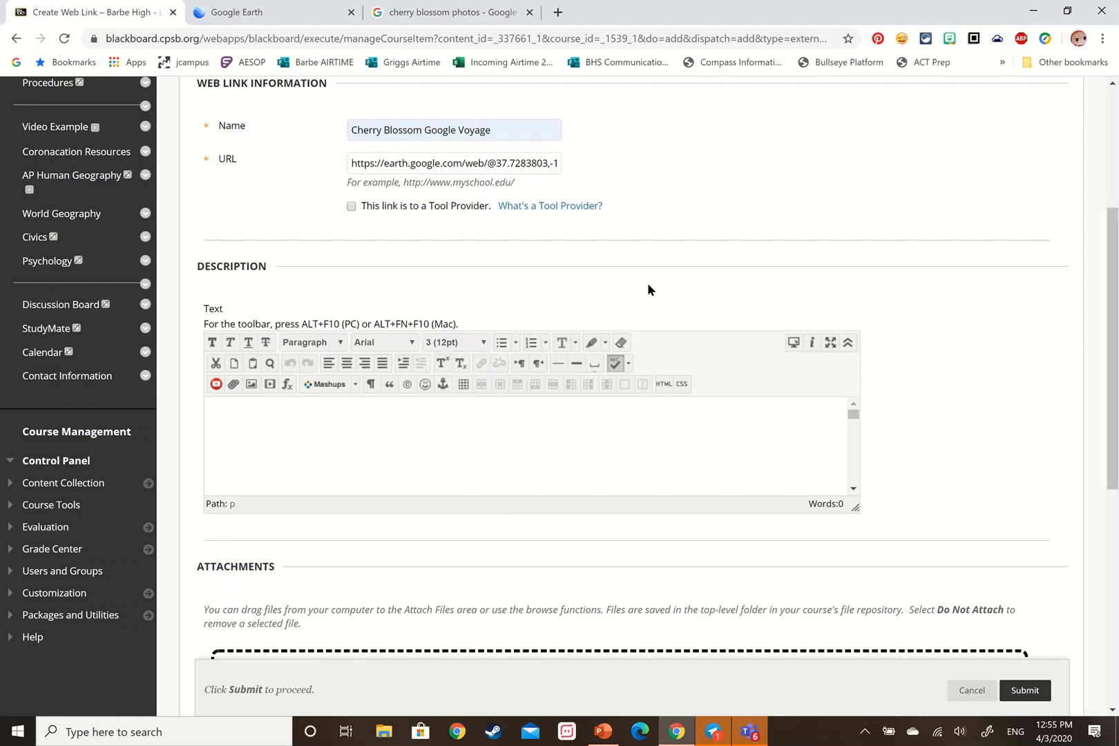
click(428, 401)
text(Here ya go. Go wash your hands.)
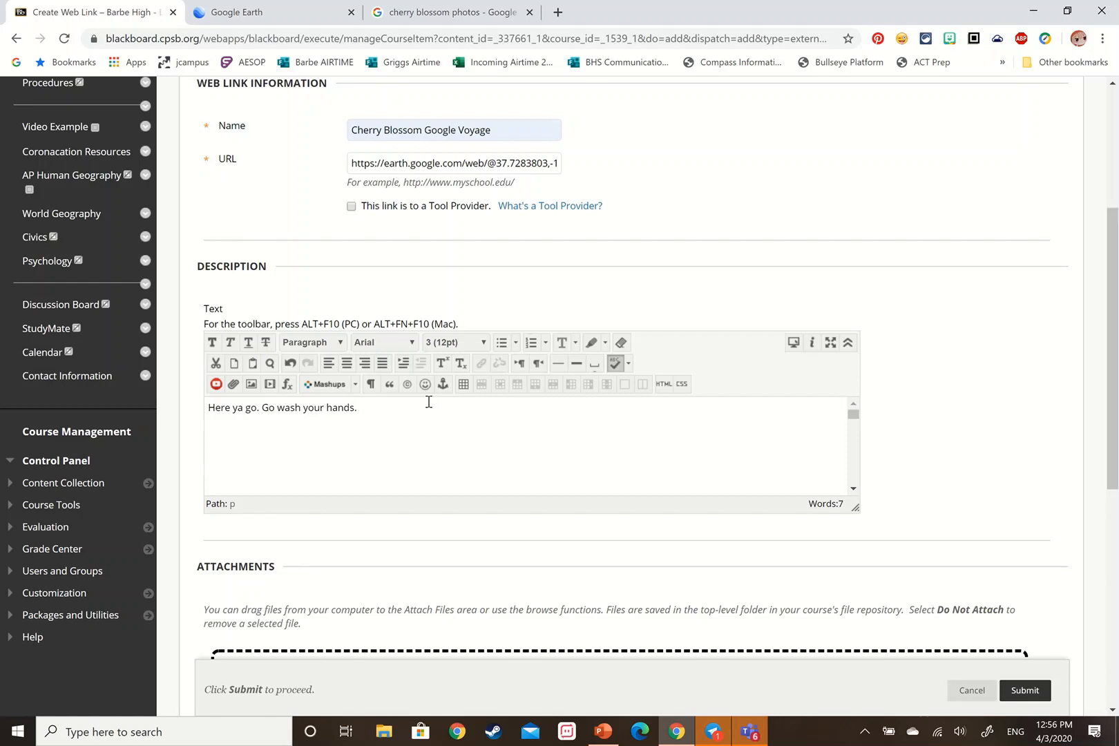
key(Return)
key(Return)
Step: Start inserting an image into the description, using the cherryblossoms PNG file from the computer's Downloads folder
click(253, 383)
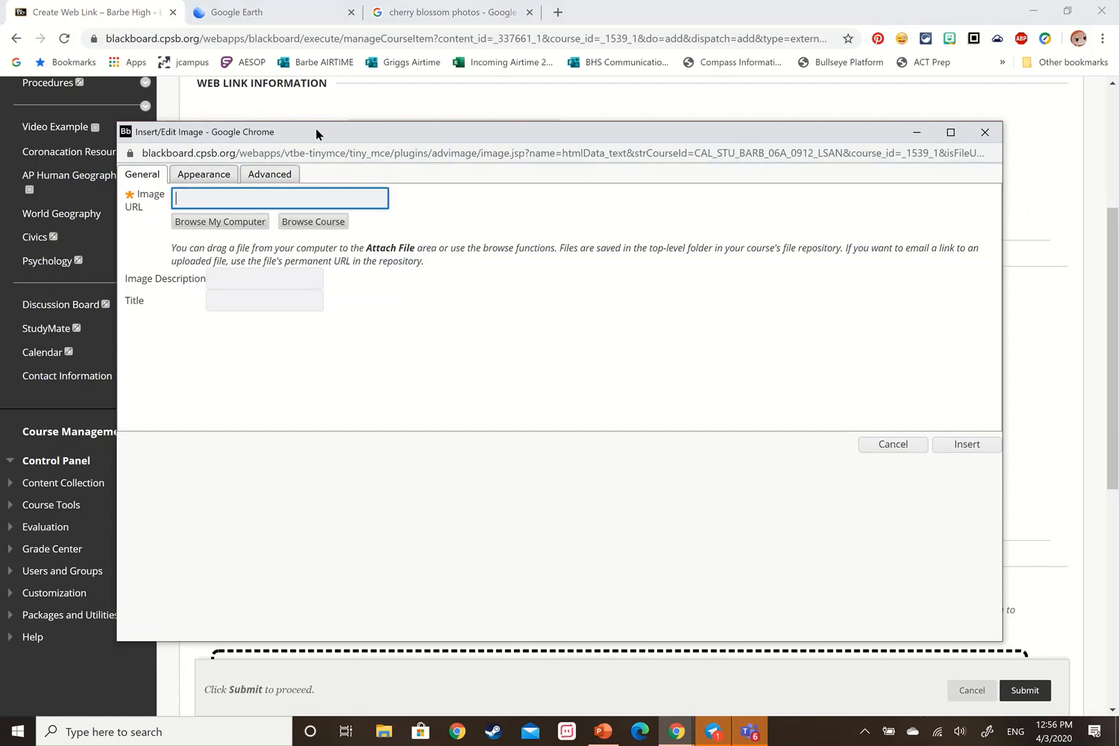
click(221, 224)
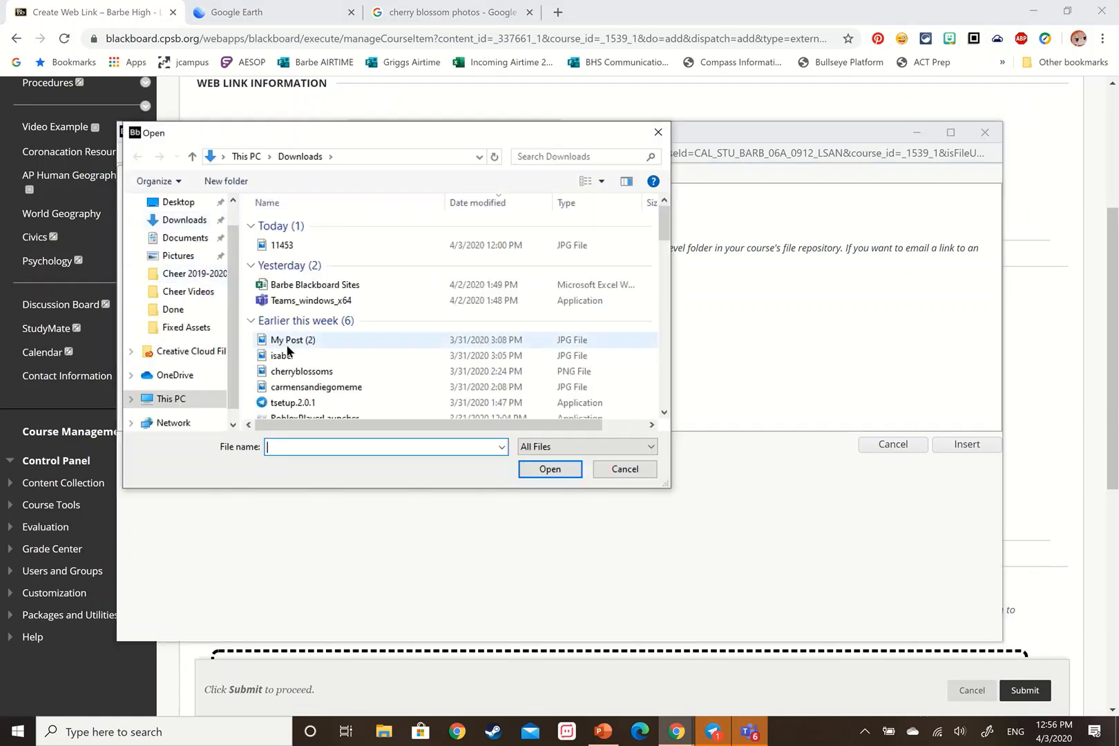
click(310, 373)
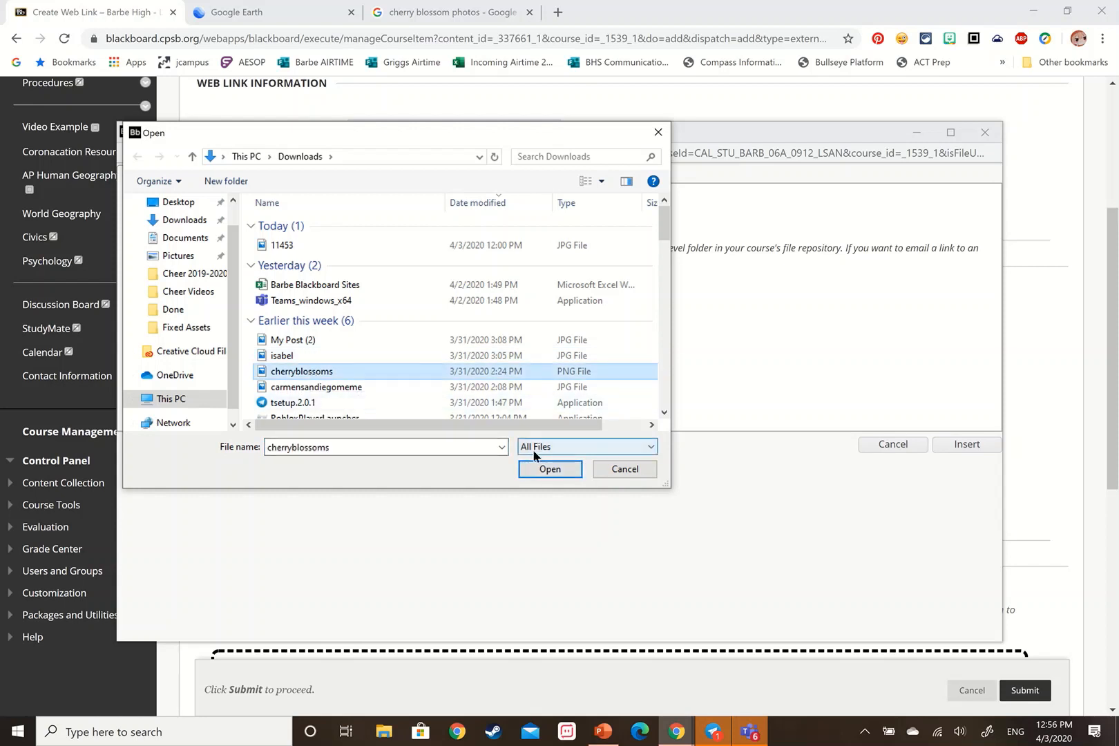
click(536, 468)
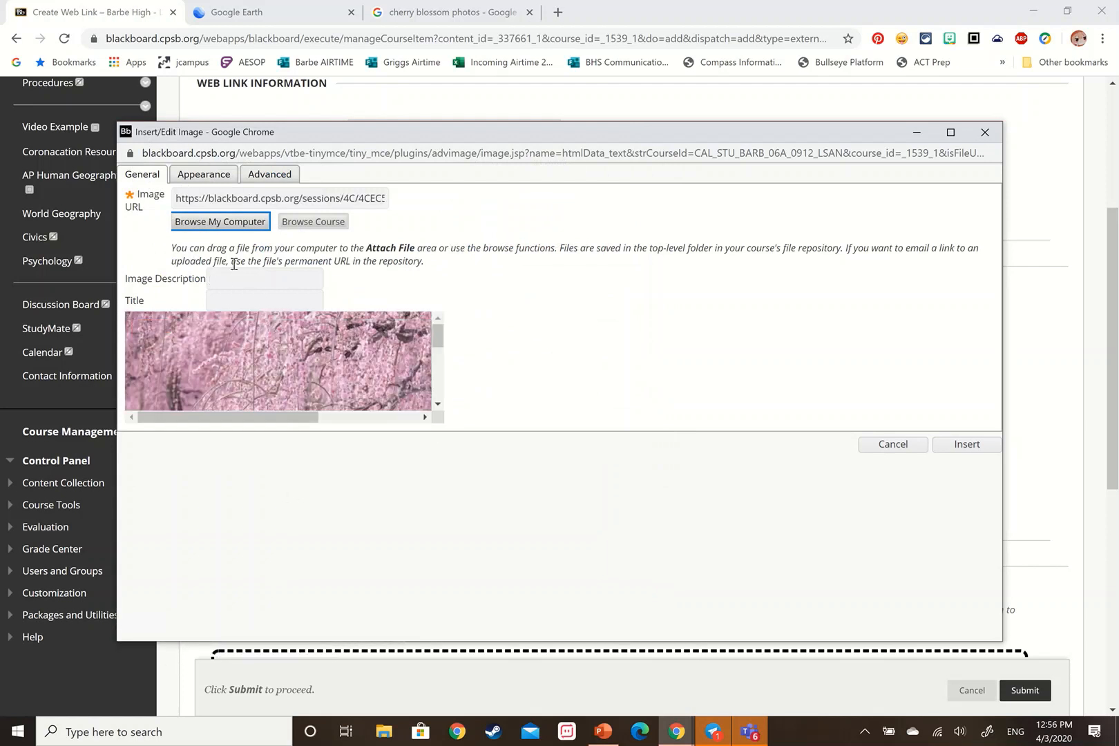
Step: Give the image the description "picture of cherry blossom trees" and the title "cherry blossoms photo", and insert it
click(235, 279)
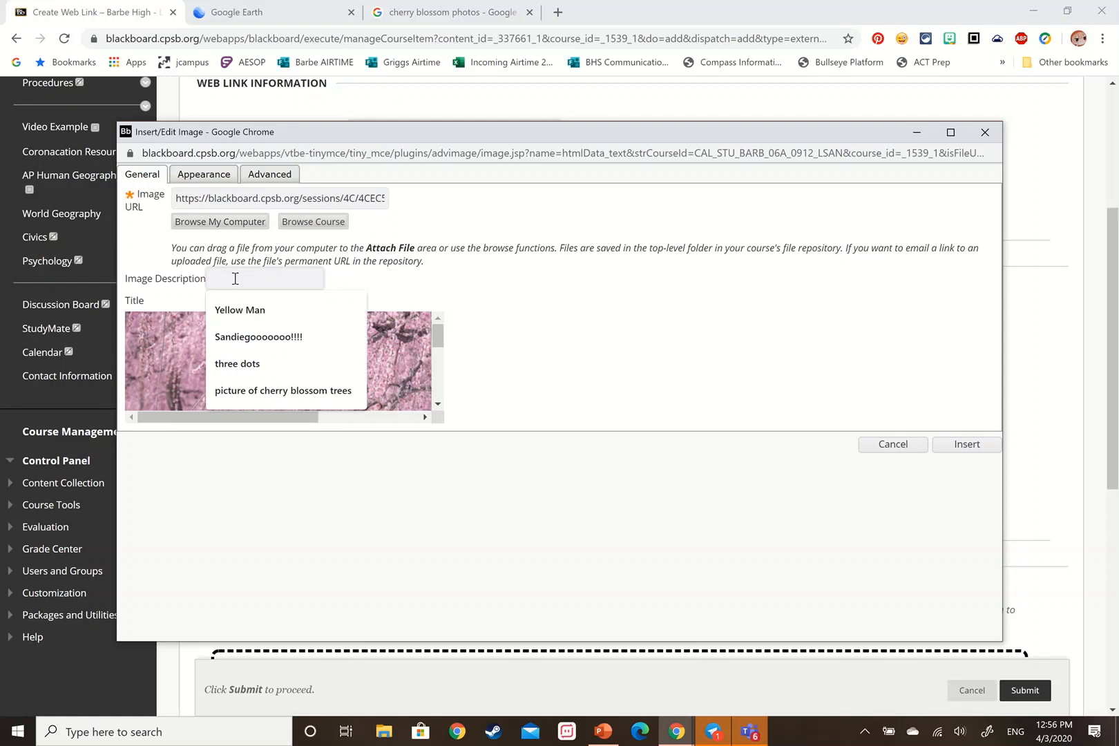
click(150, 303)
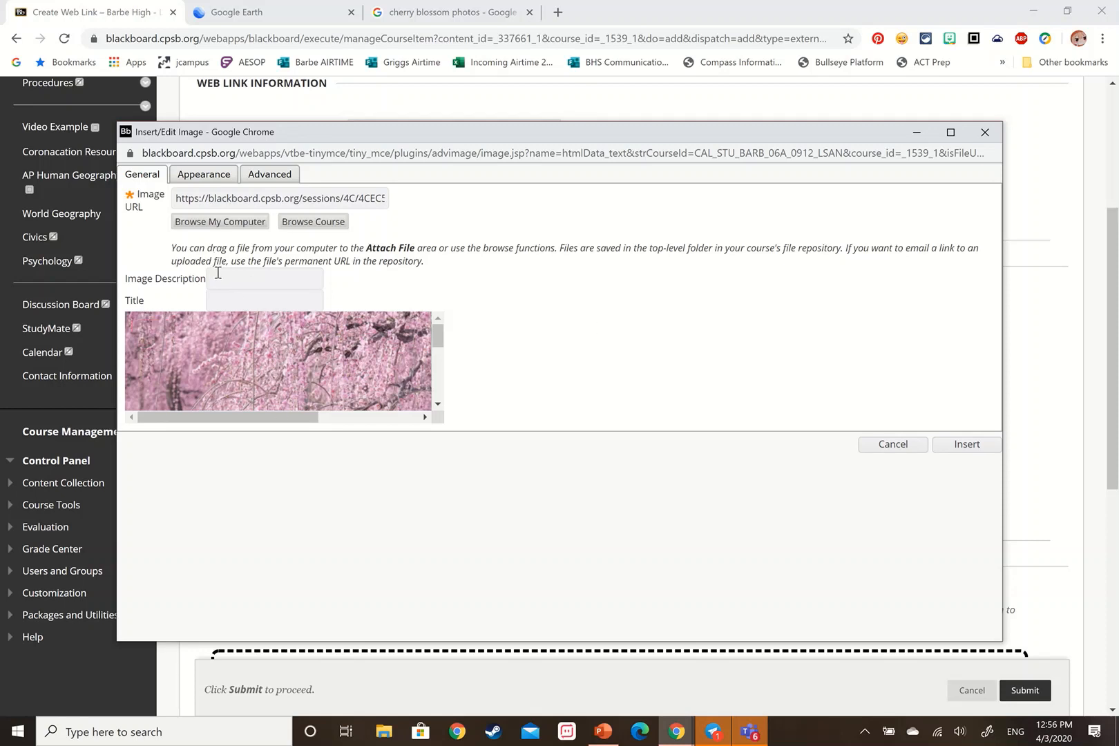
click(217, 274)
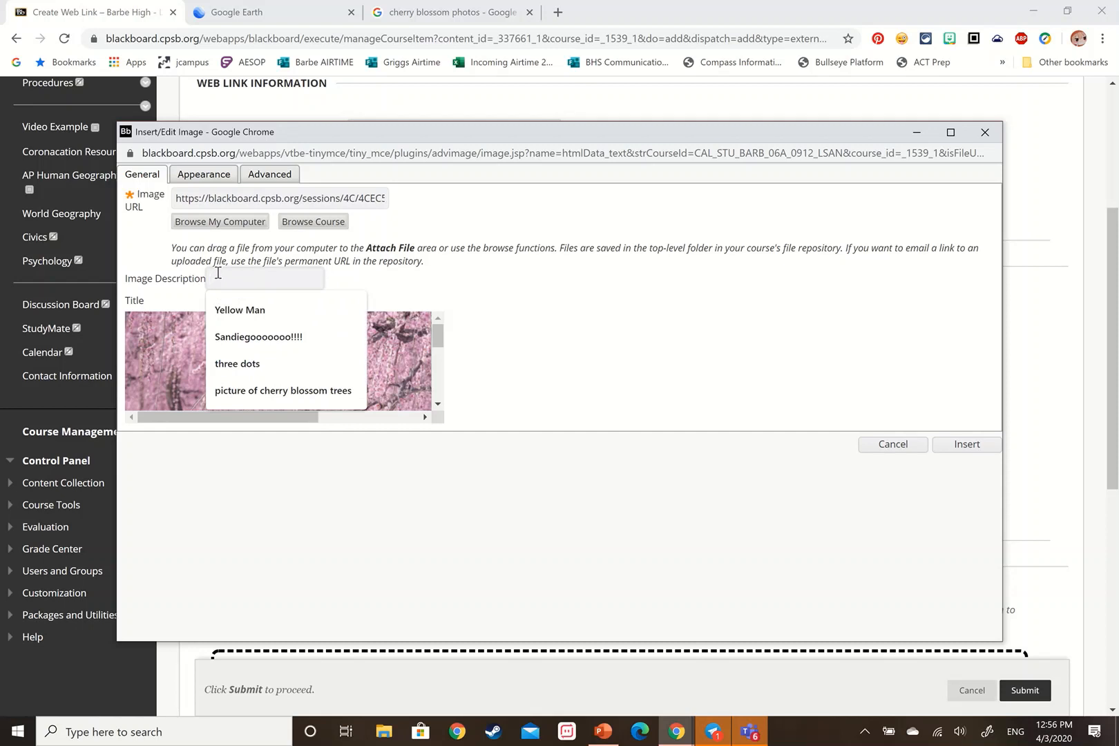
click(275, 391)
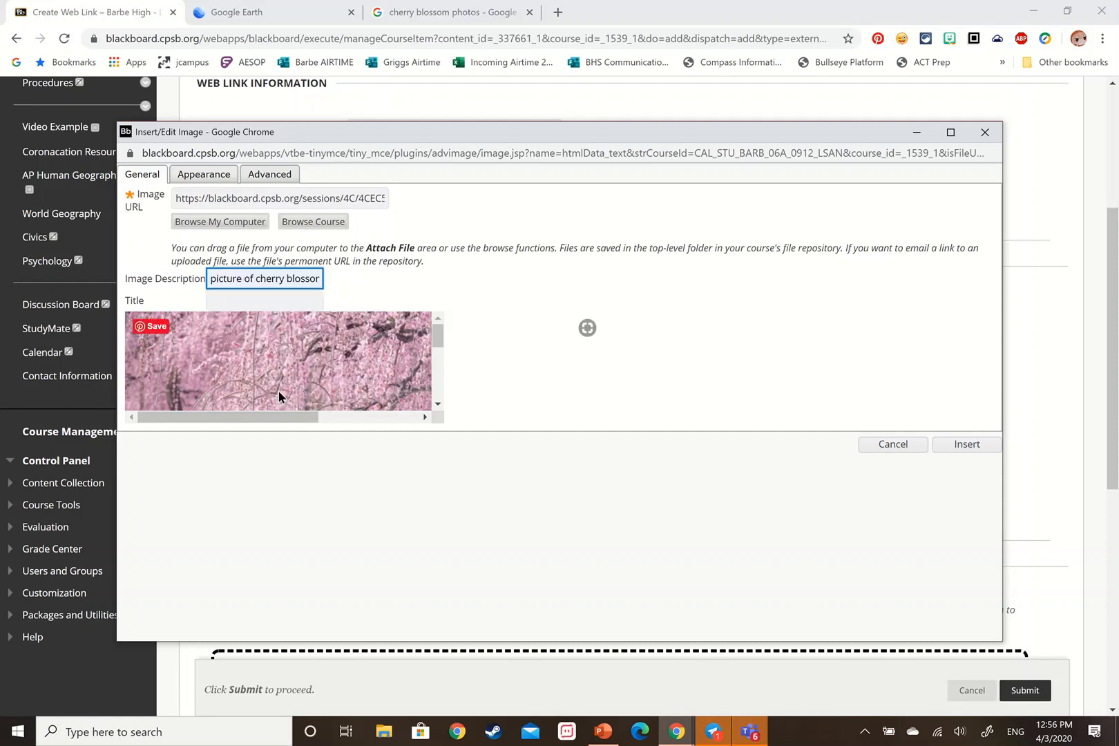
click(246, 296)
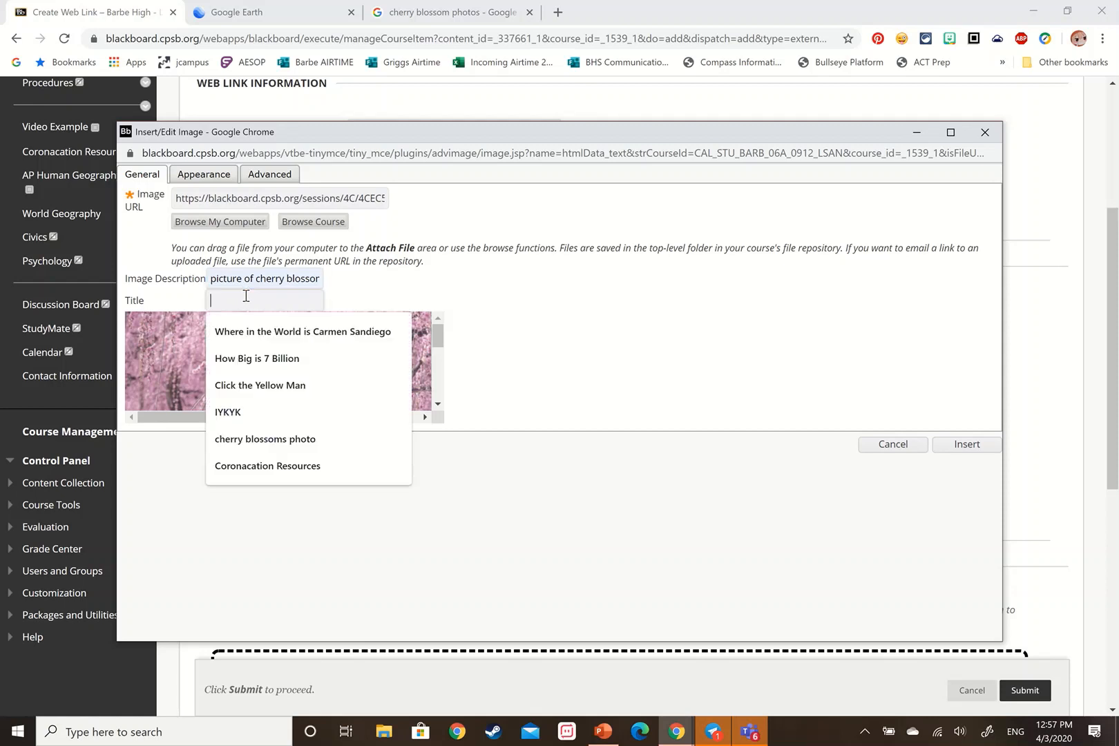
click(282, 440)
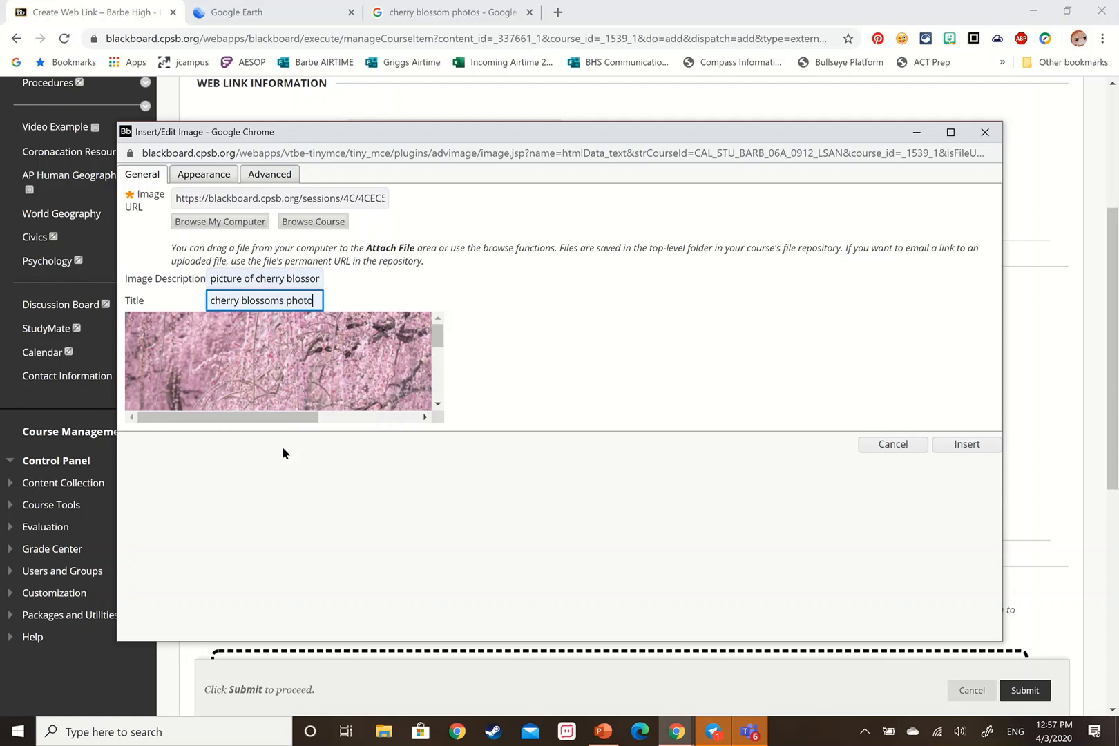
click(953, 443)
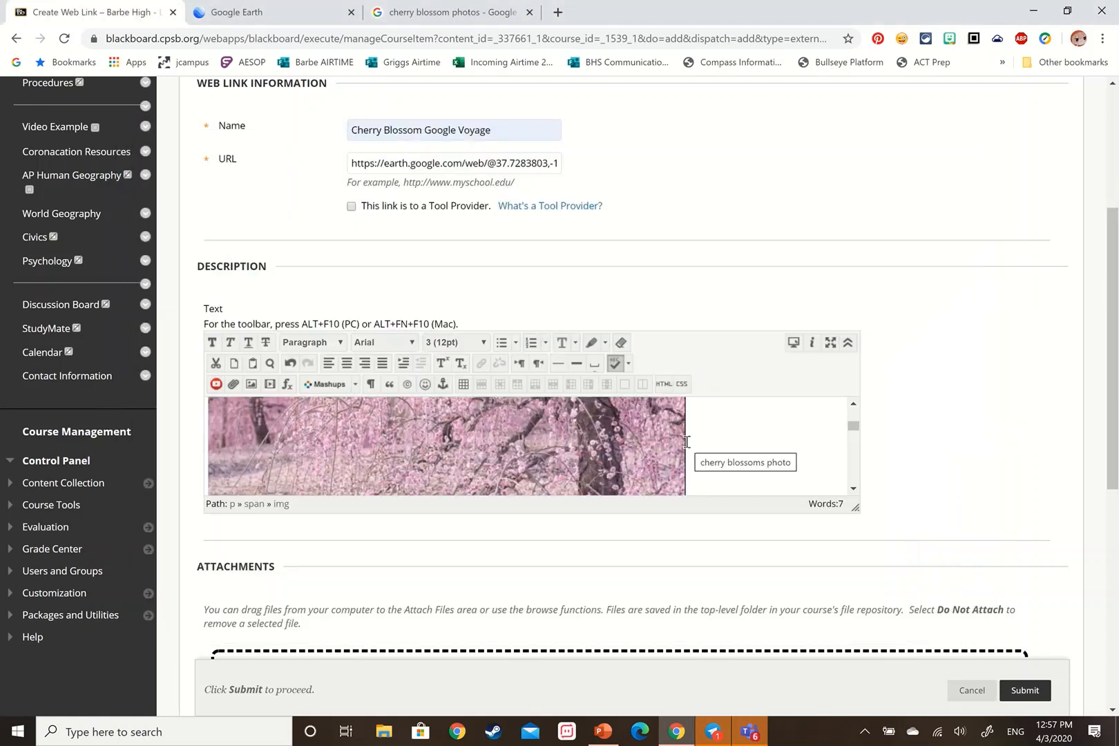
Step: Review the image in the description, and examine the web link's attachment, new-window, user viewing, view tracking and date restriction options
scroll(684, 449, up, 2)
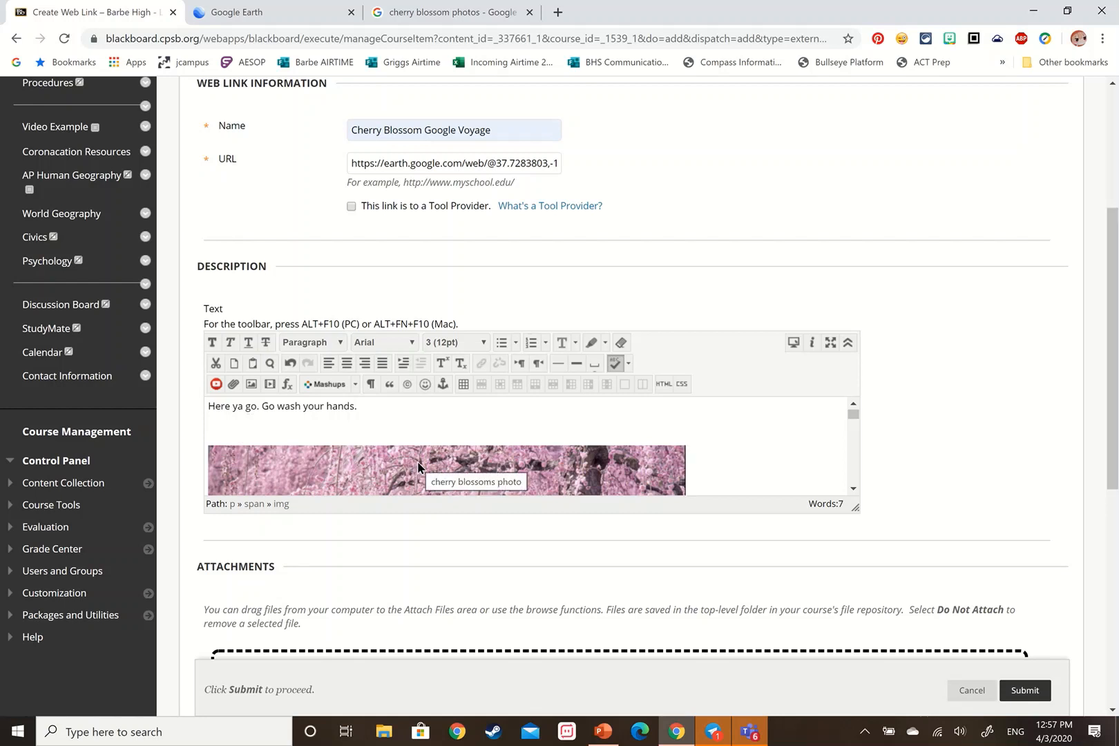
scroll(418, 462, down, 3)
scroll(417, 461, up, 3)
scroll(417, 462, down, 4)
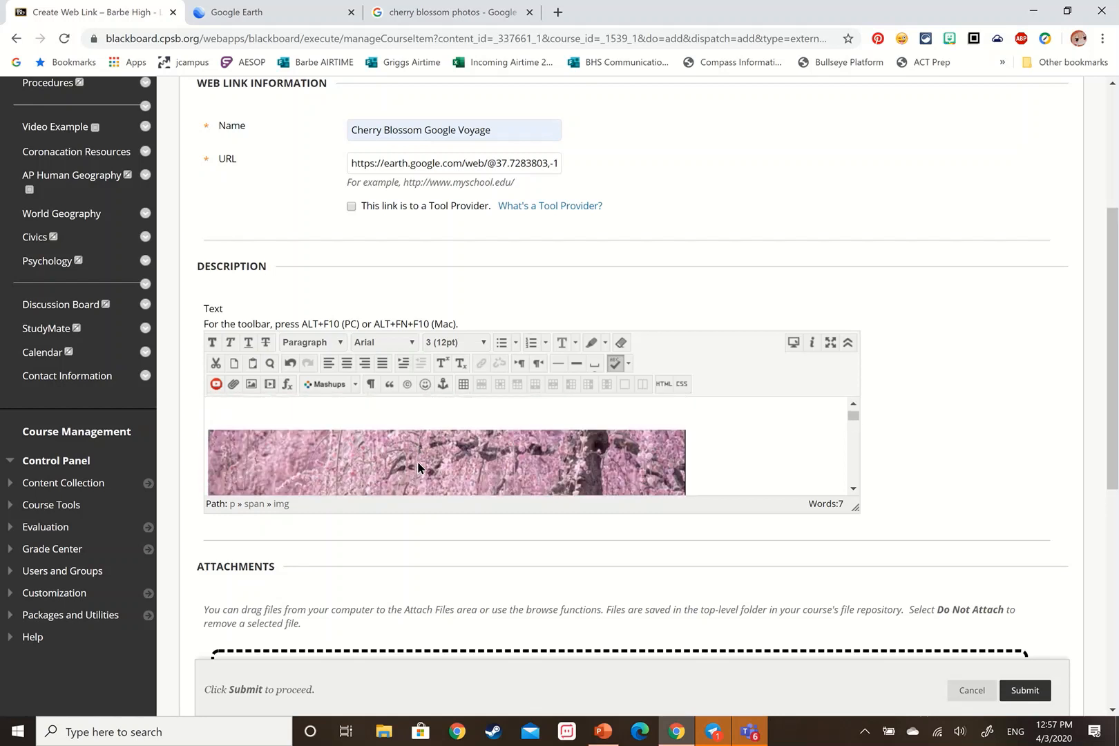
scroll(453, 589, down, 3)
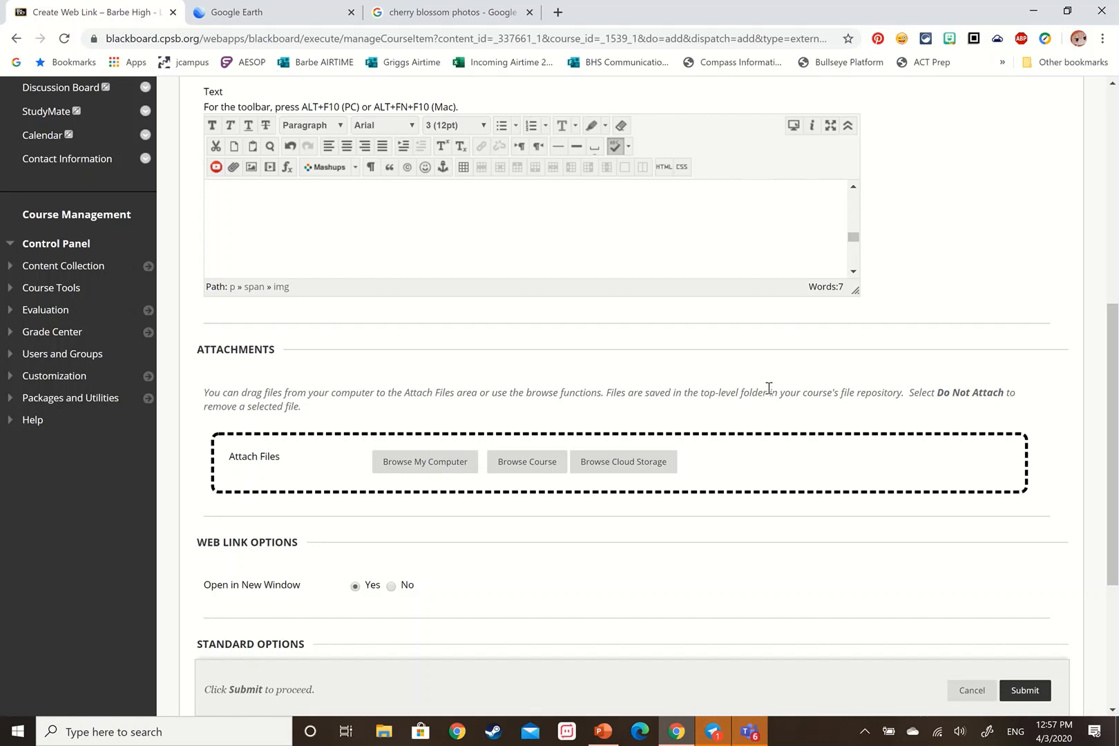
scroll(768, 388, up, 3)
scroll(768, 388, down, 5)
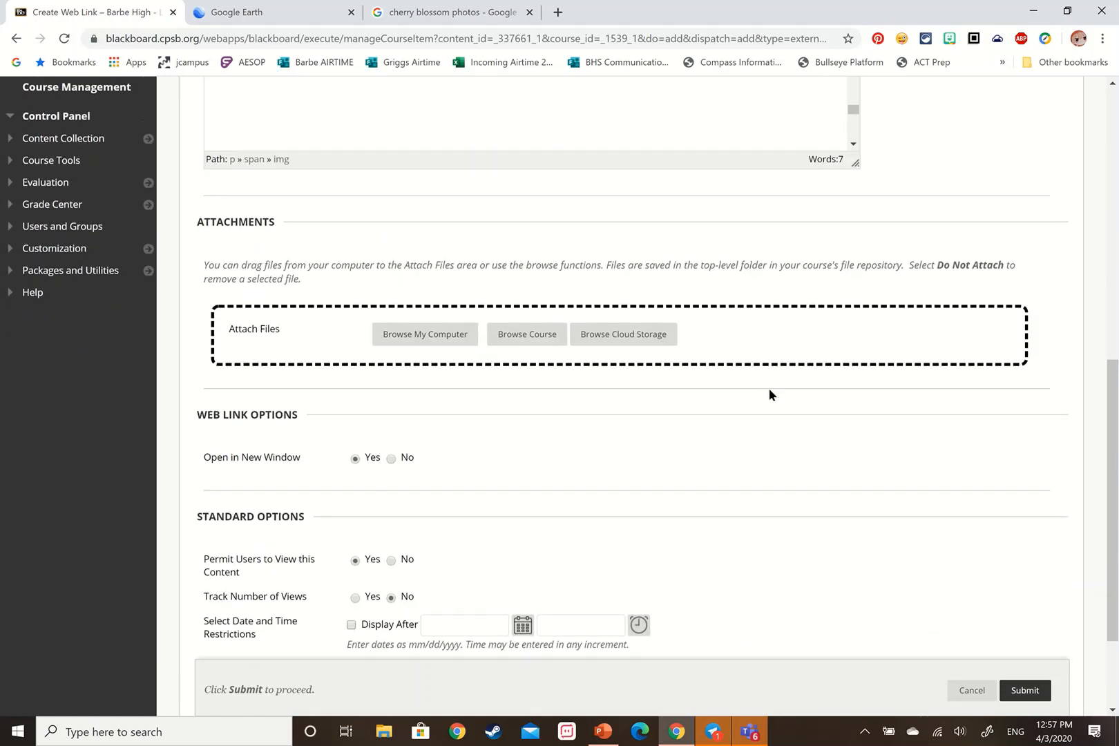
scroll(768, 388, up, 5)
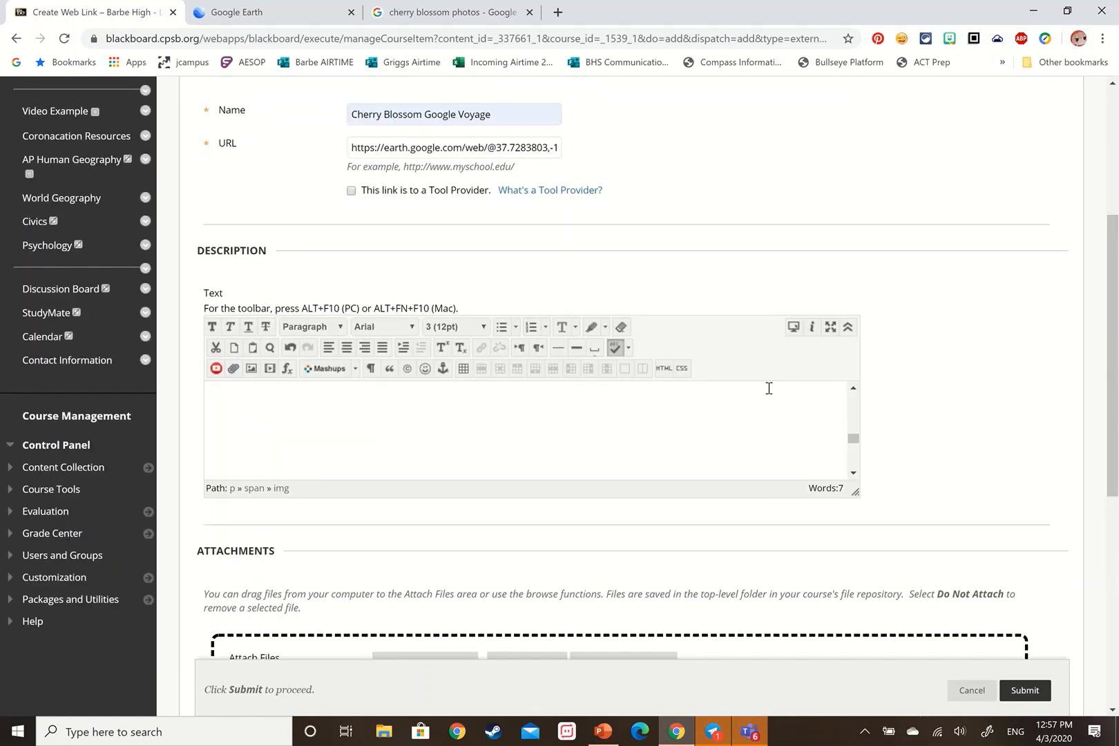
scroll(769, 388, down, 2)
scroll(699, 645, down, 1)
scroll(699, 645, down, 3)
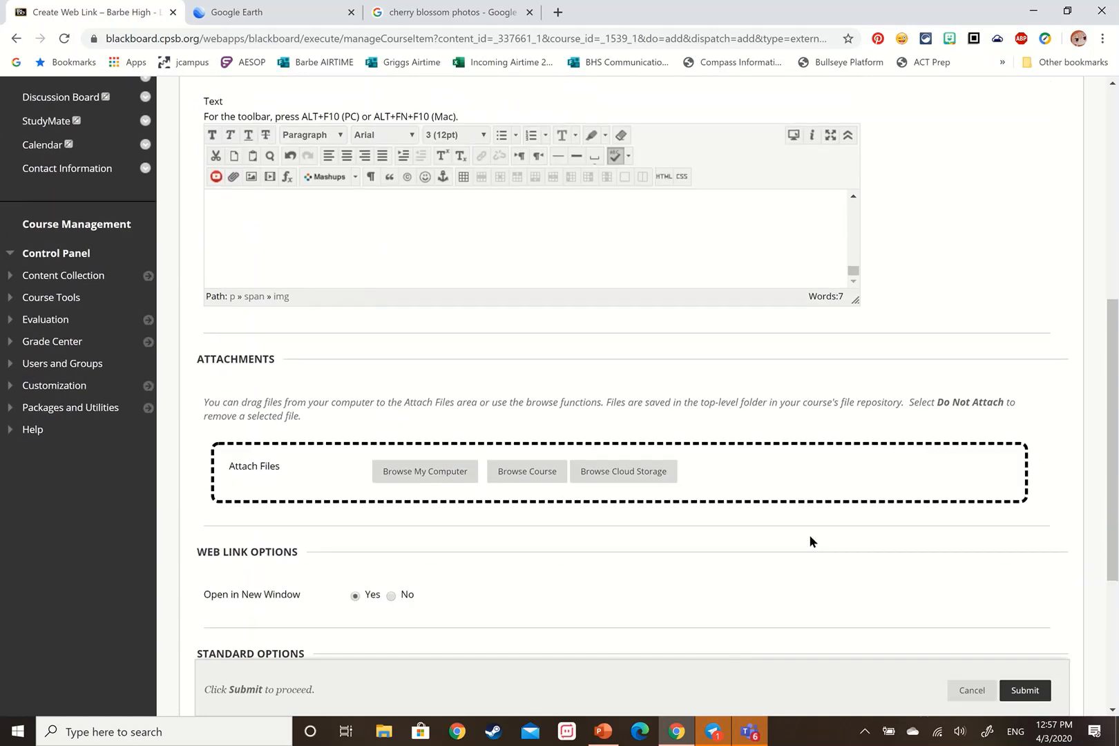
scroll(810, 587, down, 3)
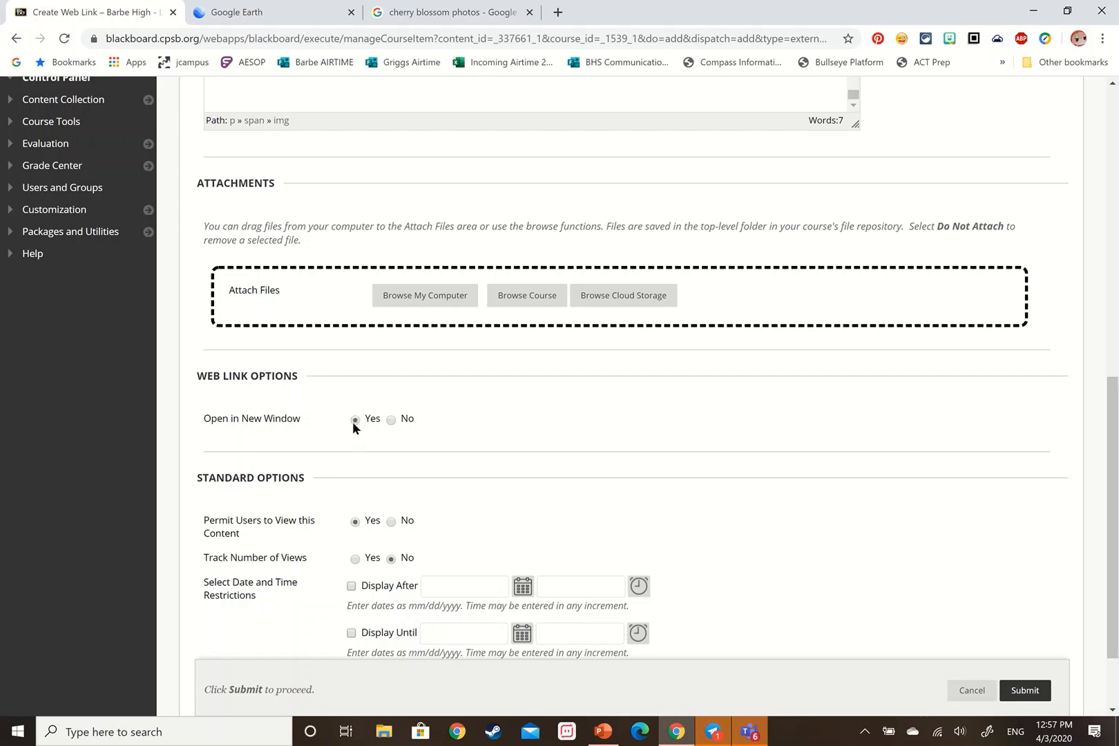
scroll(418, 598, down, 2)
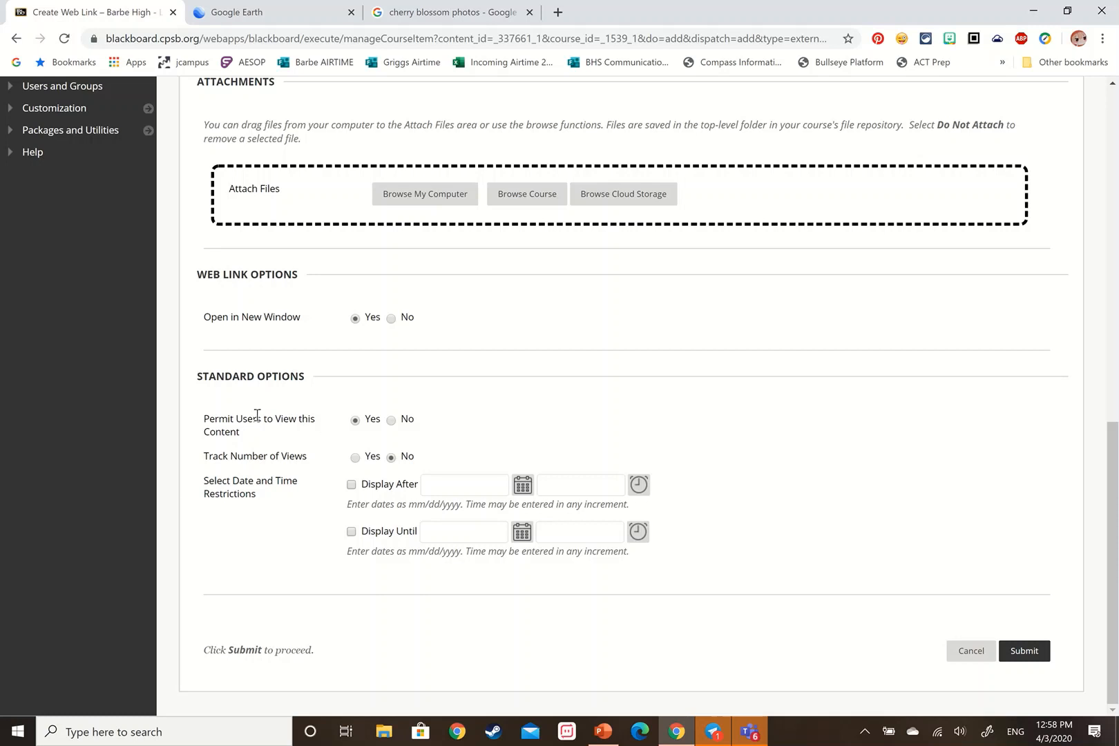
Step: Restrict the web link's display to after 04/04/2020 at 07:00 AM
click(352, 485)
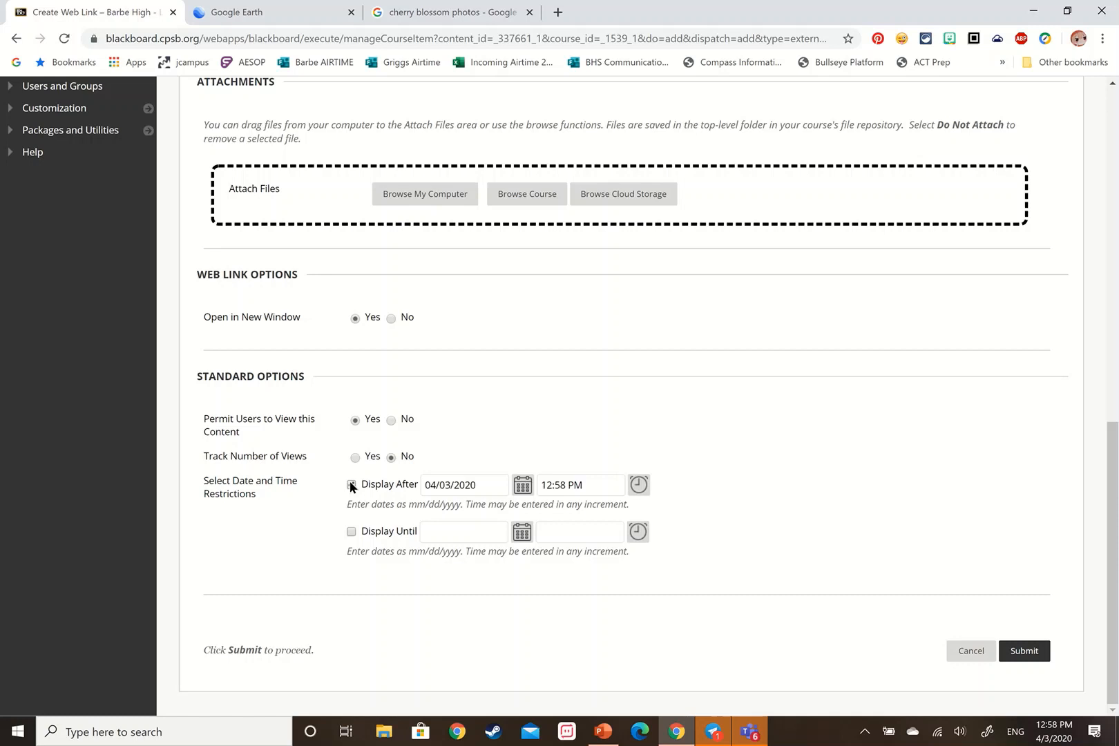
click(521, 485)
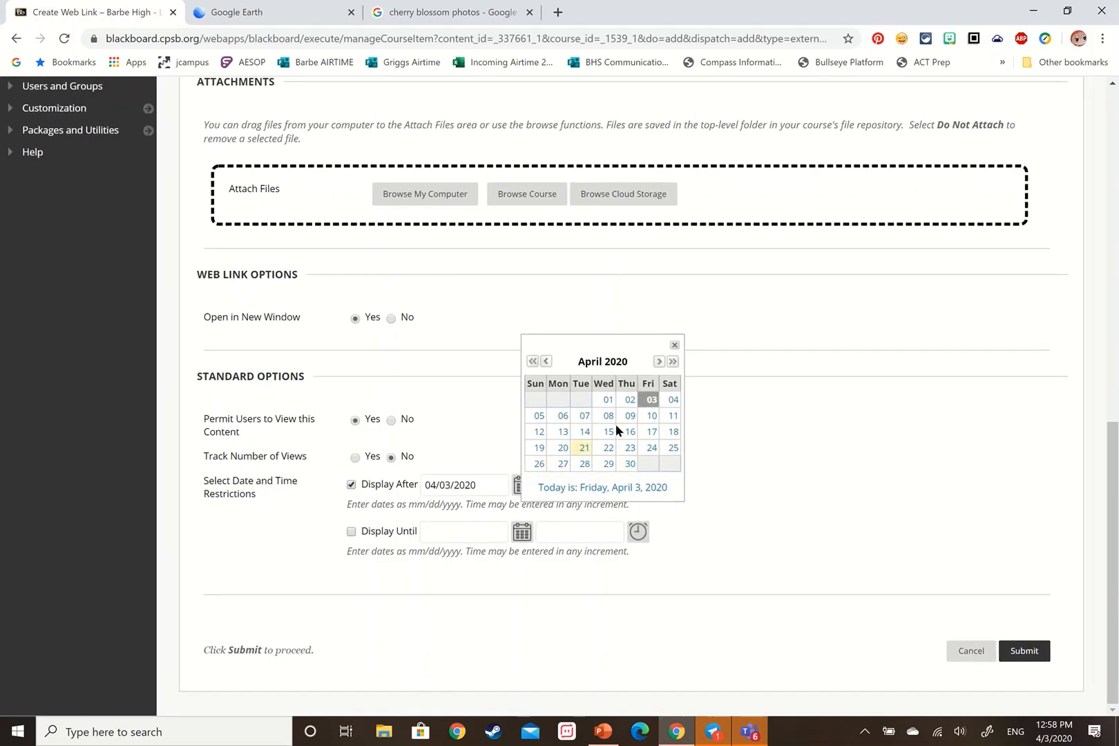
click(673, 400)
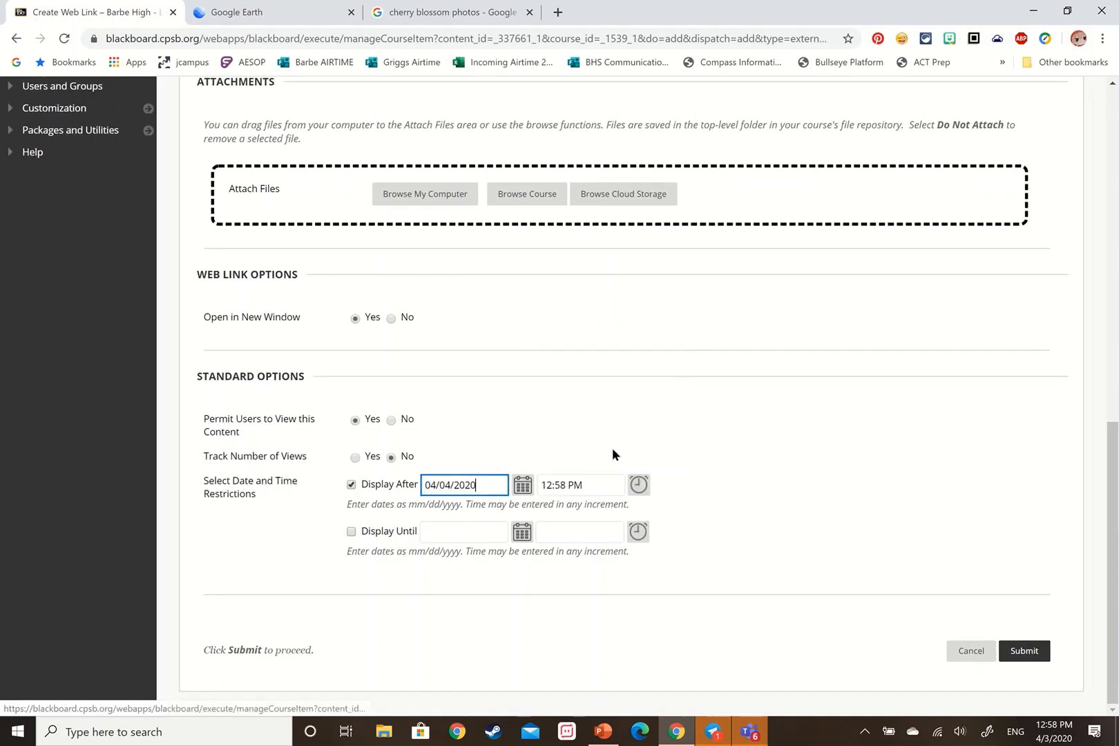
click(635, 491)
click(635, 491)
click(635, 491)
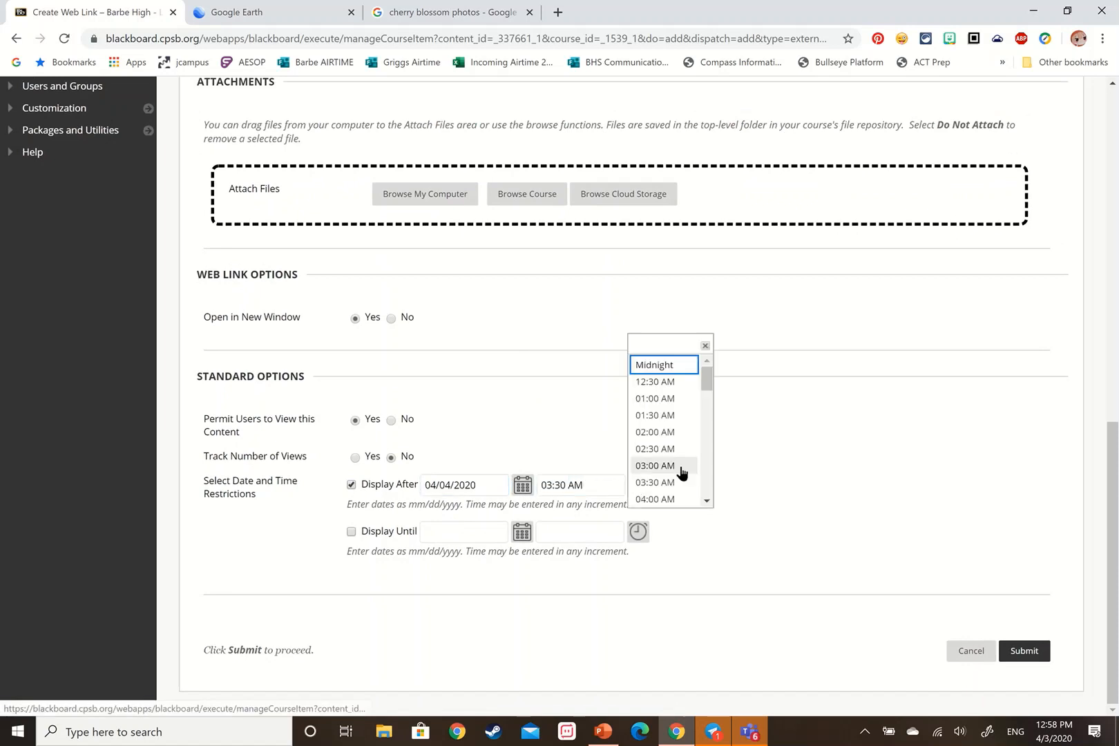
scroll(679, 472, down, 3)
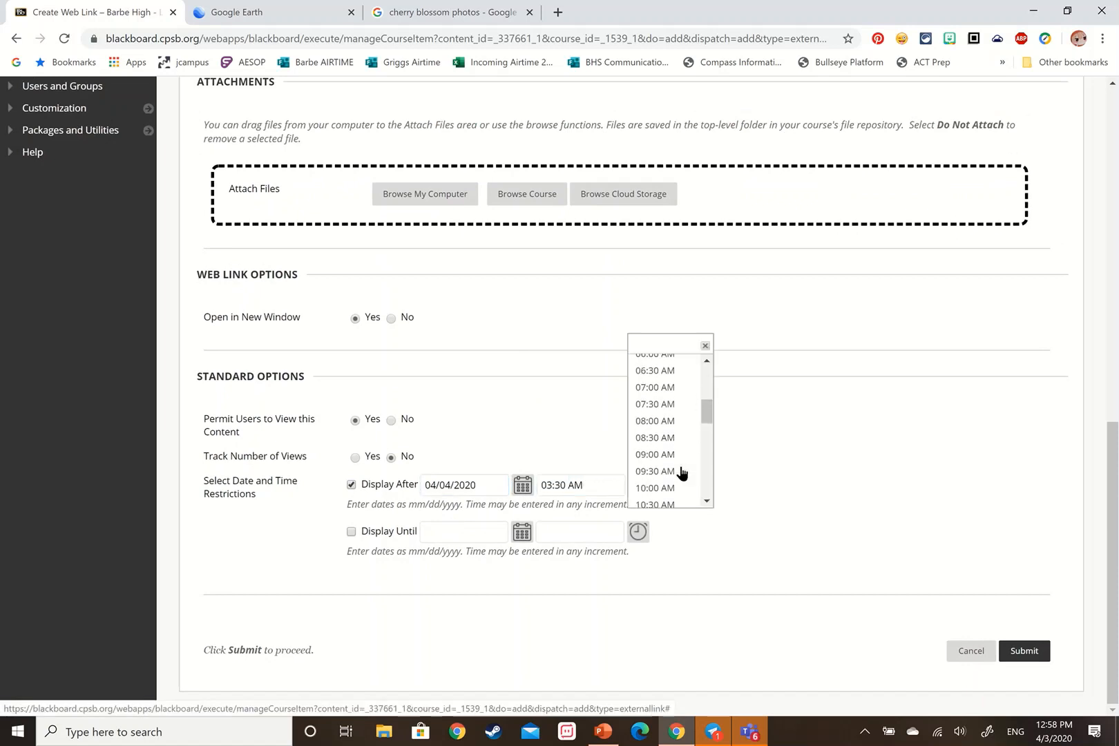
click(653, 388)
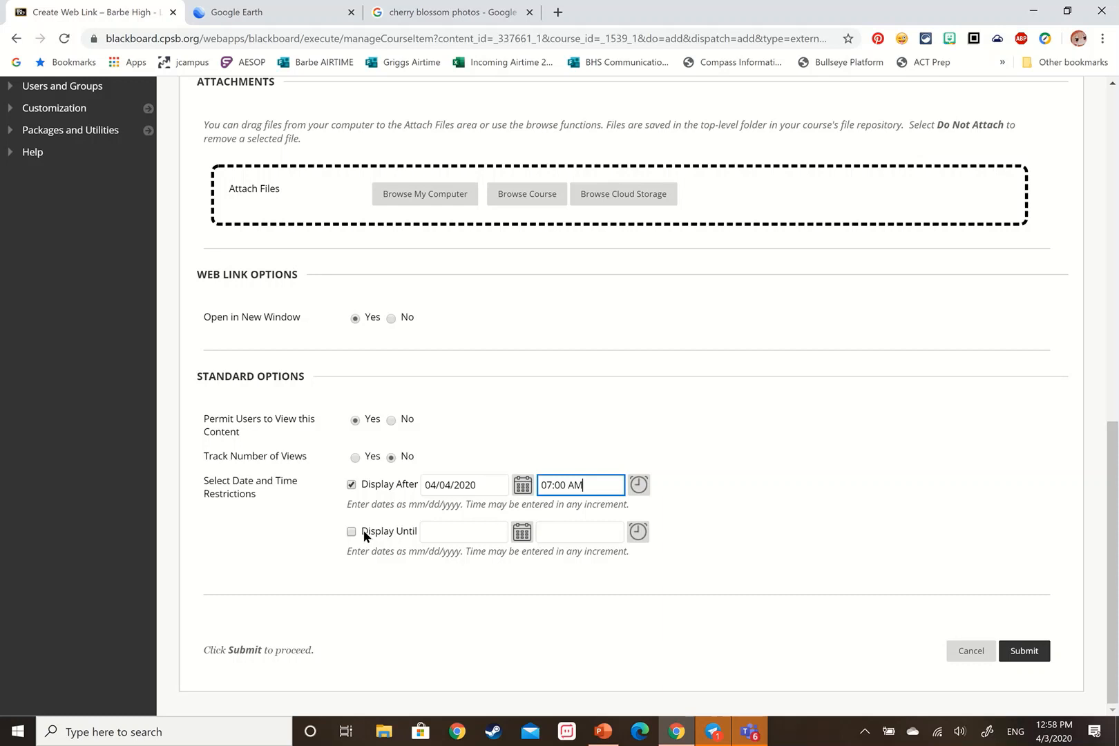
Step: Enable tracking of the number of views for the web link and submit it
click(356, 458)
click(356, 457)
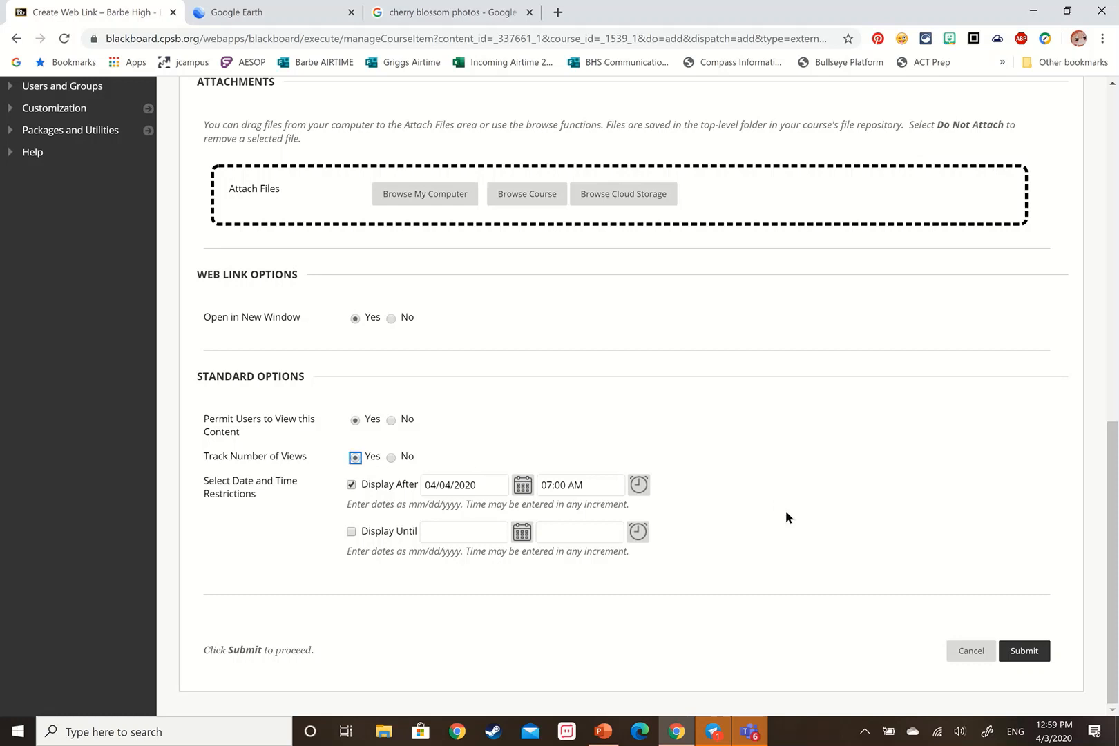
scroll(785, 517, up, 3)
scroll(785, 517, down, 3)
click(1047, 658)
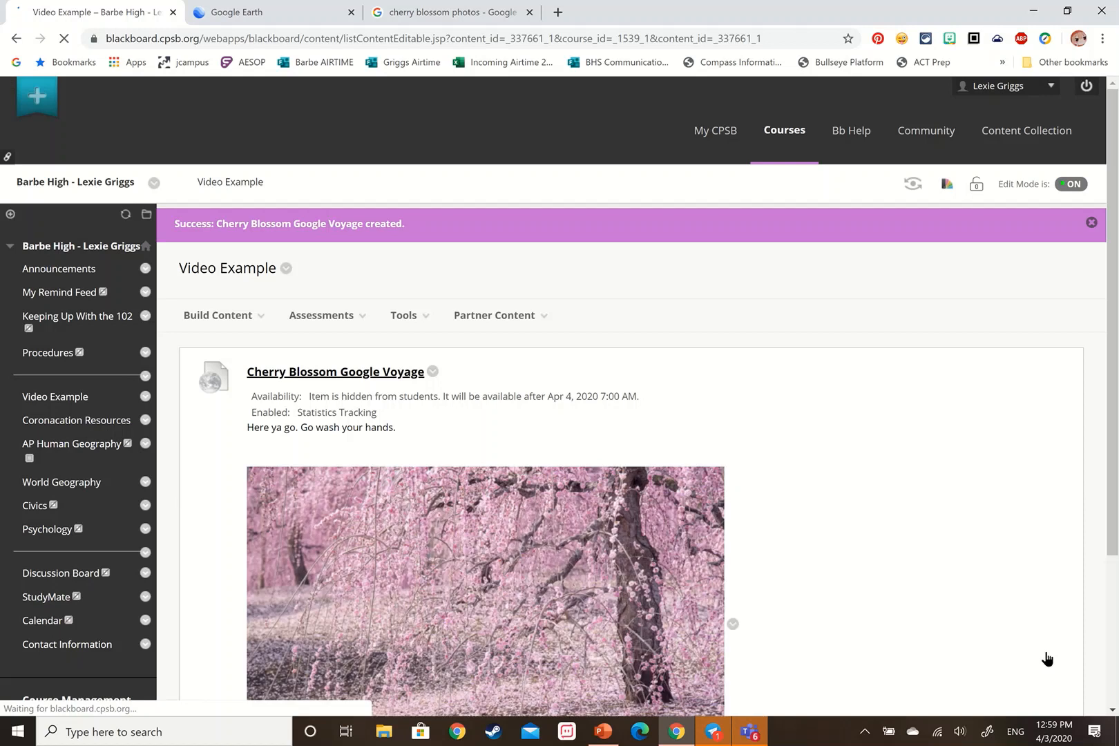
Step: Review the new Cherry Blossom Google Voyage item's availability, statistics tracking, description and picture in the Video Example area
scroll(845, 404, down, 1)
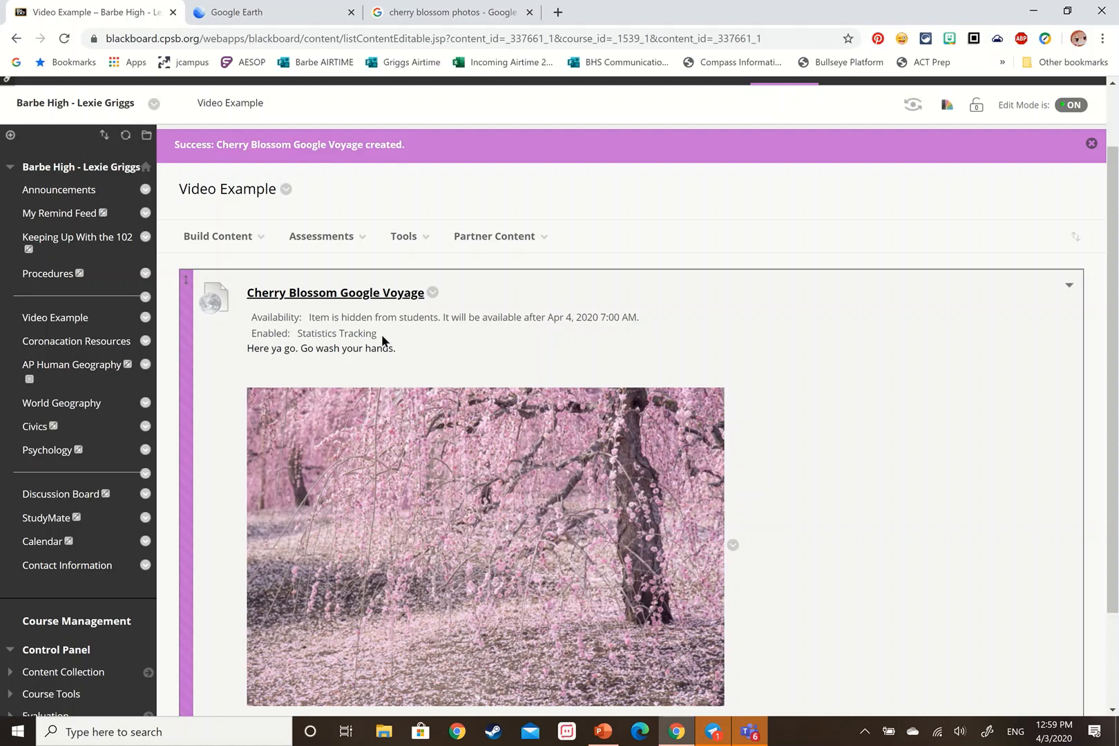
drag(381, 334, 250, 319)
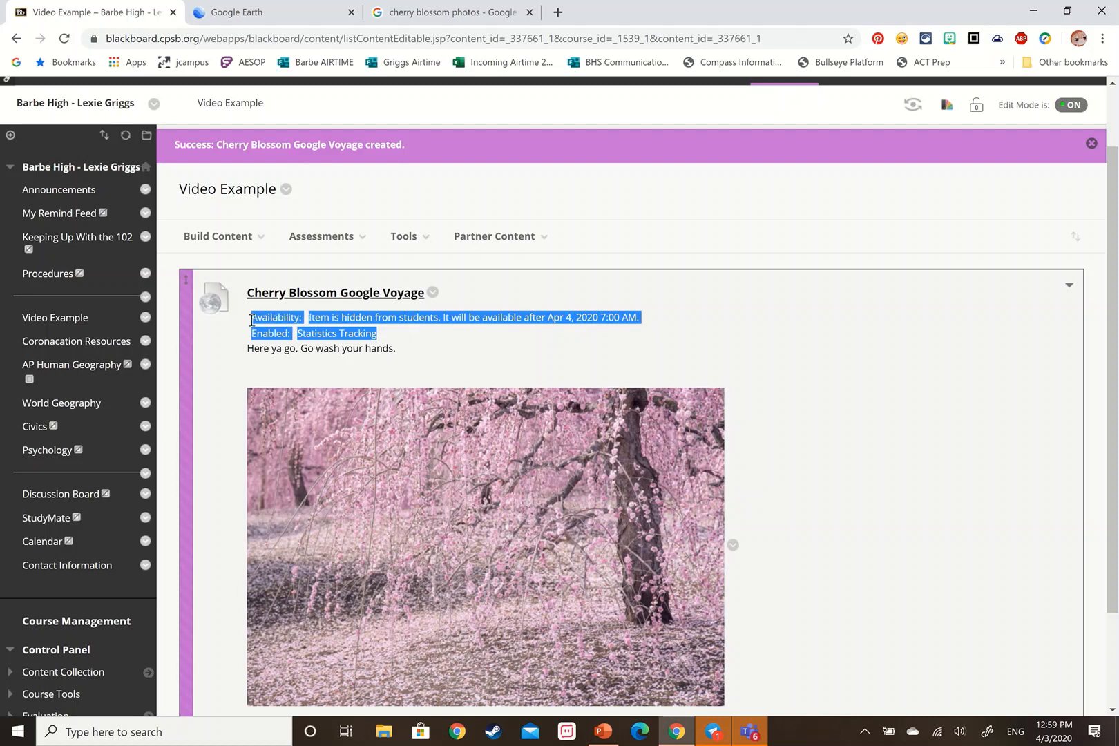
click(795, 337)
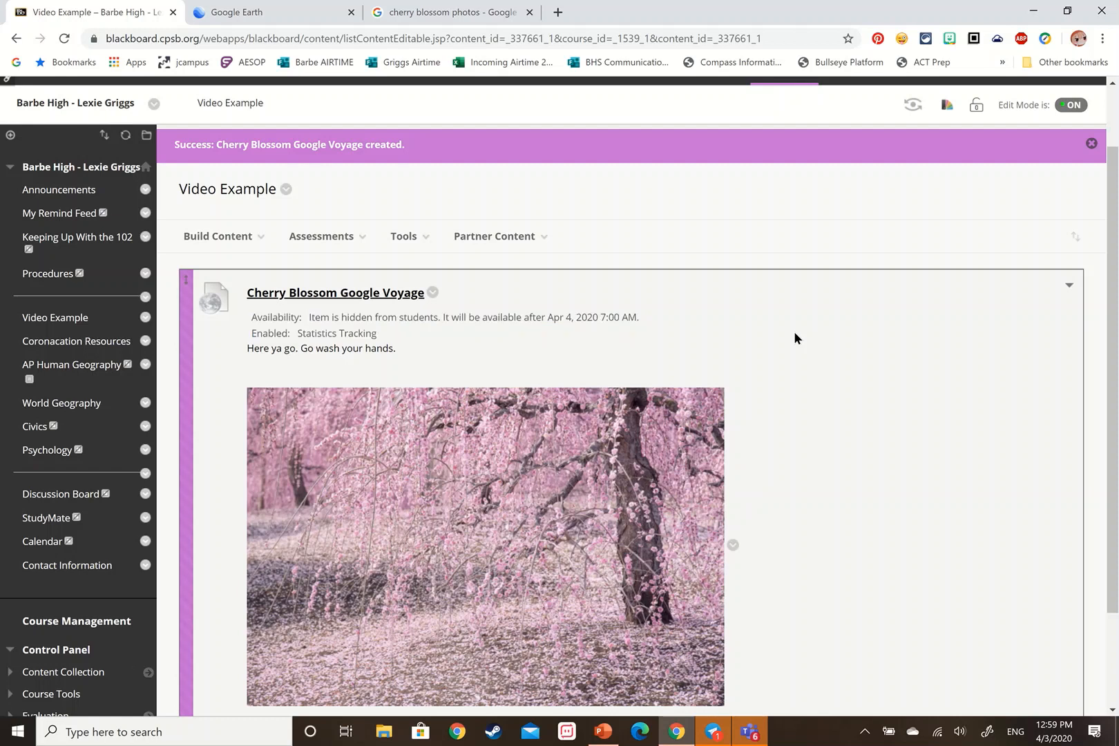
scroll(795, 338, down, 3)
scroll(795, 338, up, 1)
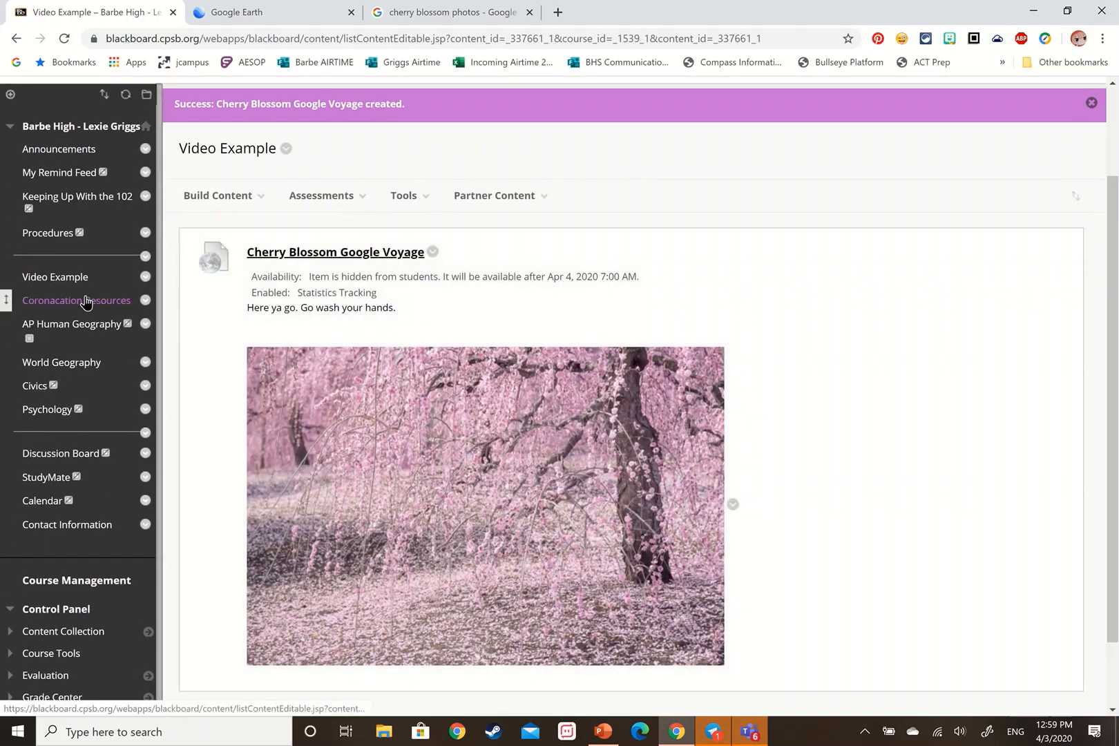
Step: Open the Coronacation Resources content area and look through its items as far as "Where in the World is Carmen Sandiego?"
click(86, 300)
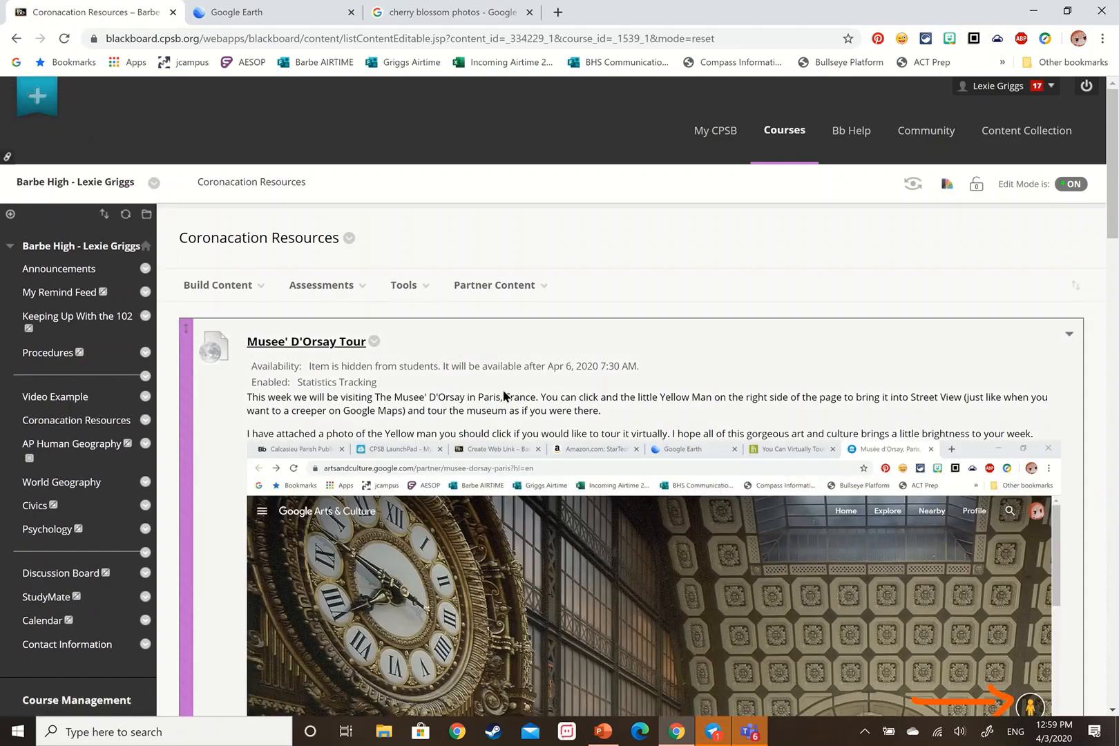
scroll(504, 395, down, 3)
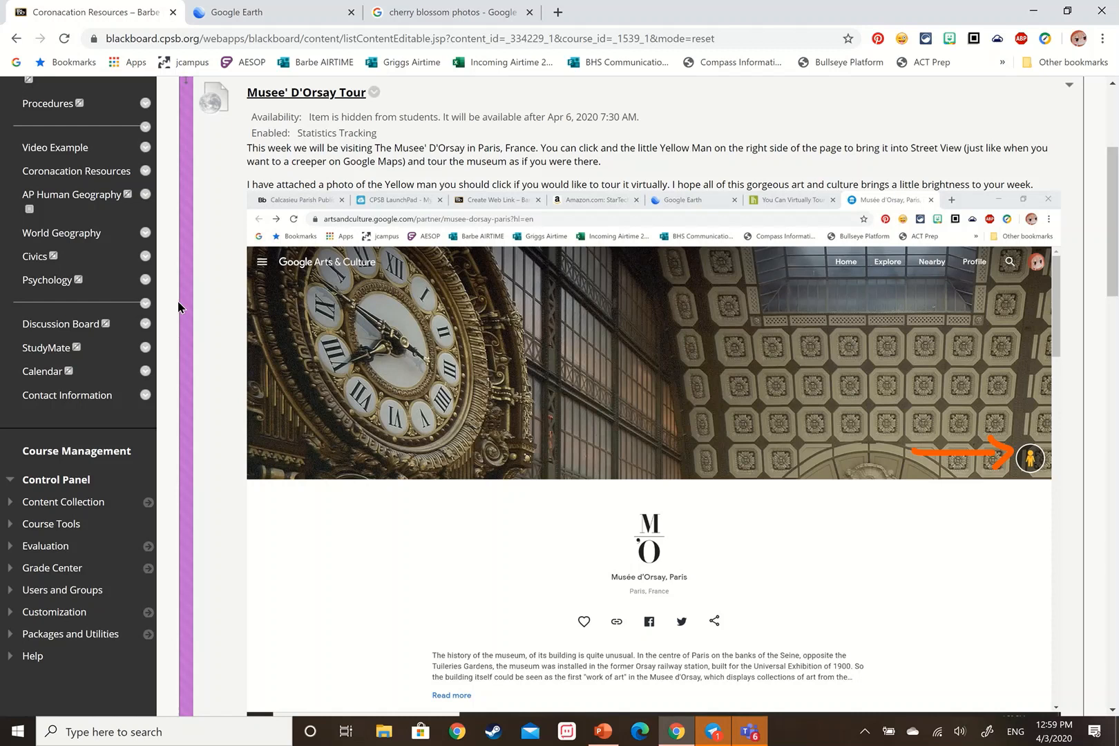
scroll(256, 304, down, 5)
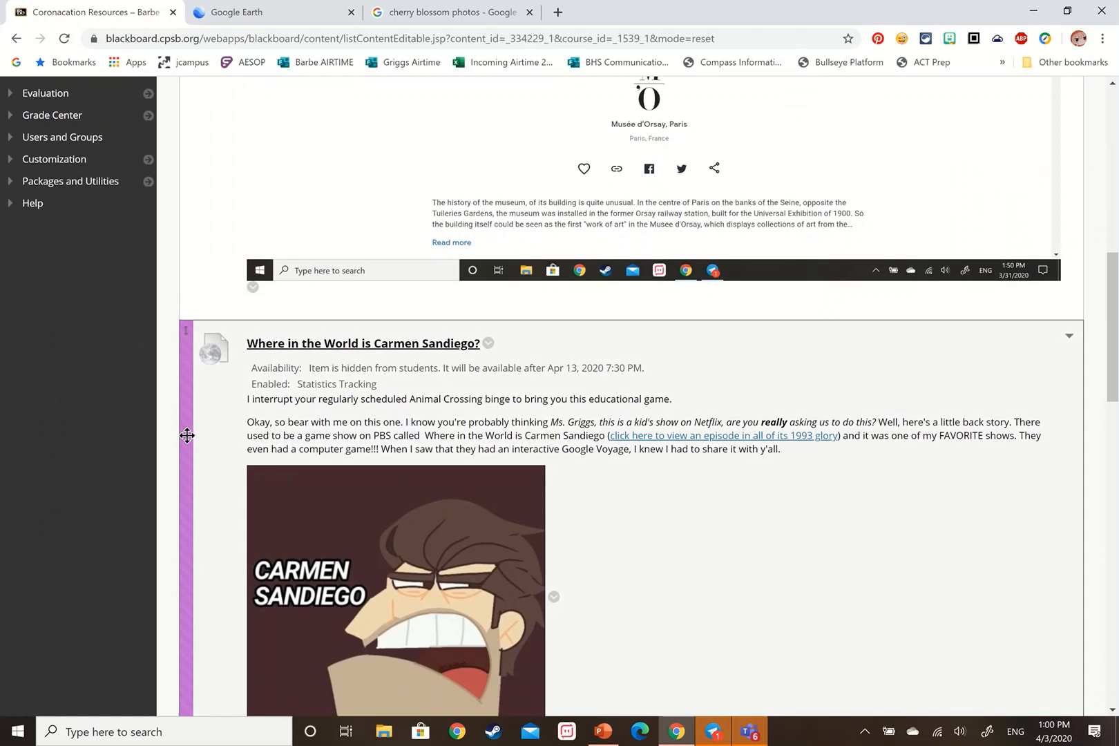
Step: Move "Where in the World is Carmen Sandiego?" above the Musee' D'Orsay Tour item, and return it below that item
drag(205, 378, 229, 92)
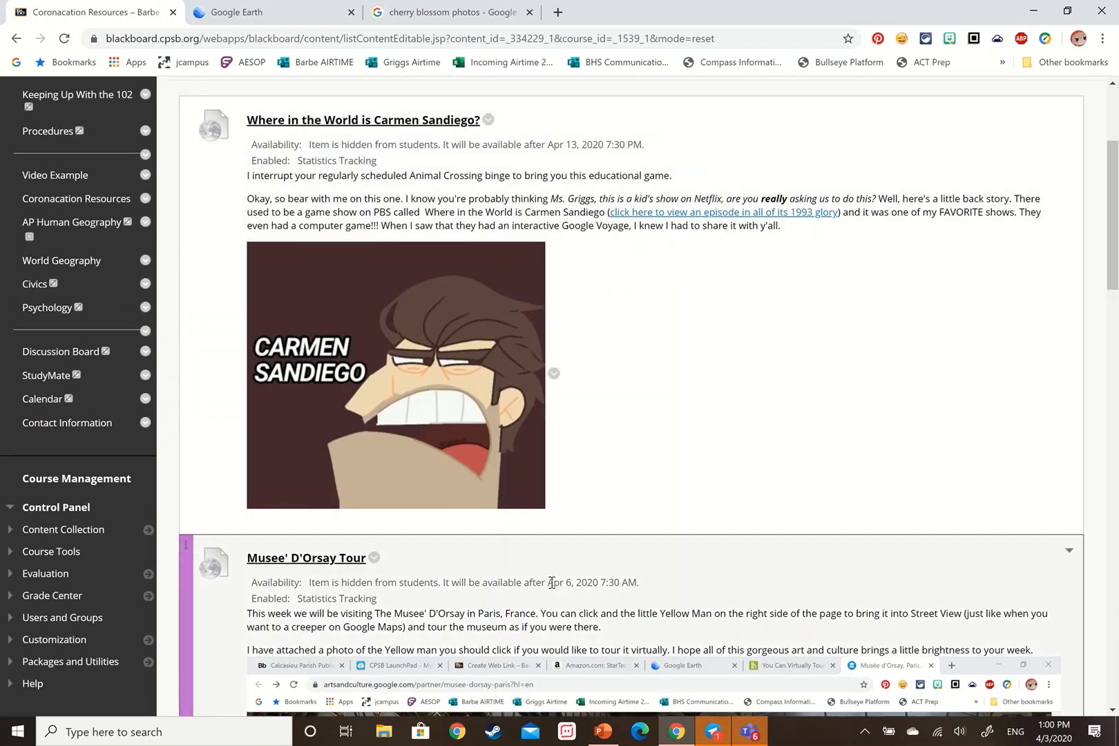
drag(190, 382, 208, 606)
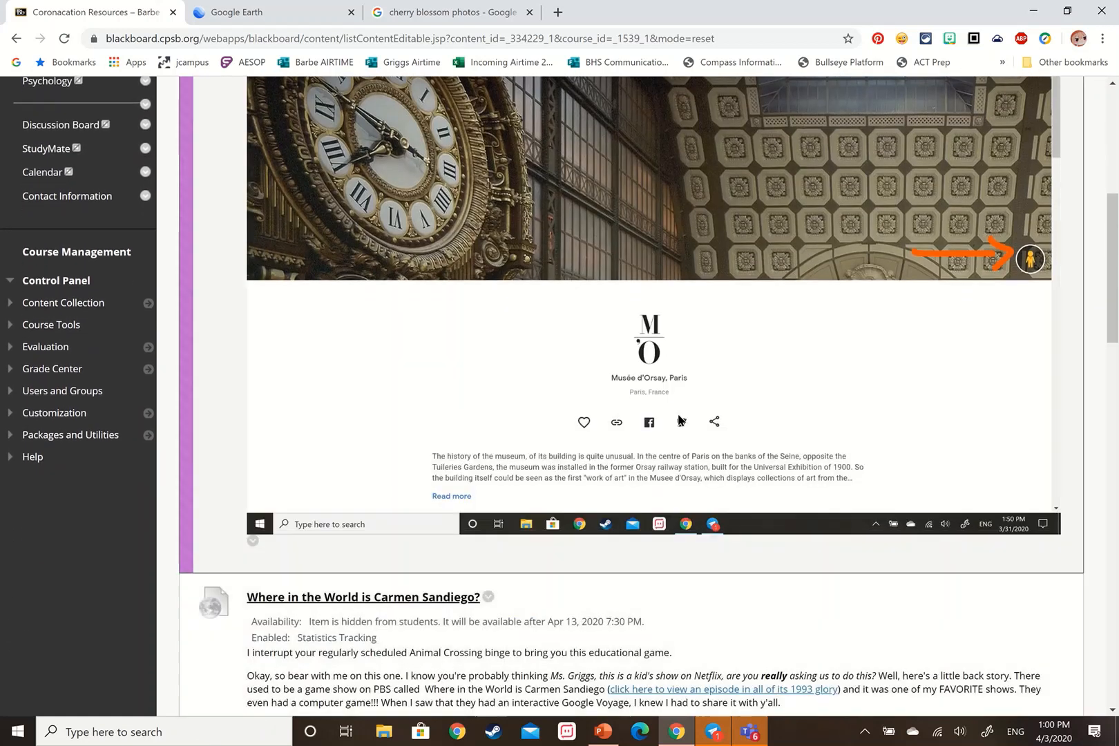
Step: Examine the written instructions and arrow-annotated screenshots in the Musee' D'Orsay Tour and "Move Over, Moana!" items
scroll(679, 419, up, 5)
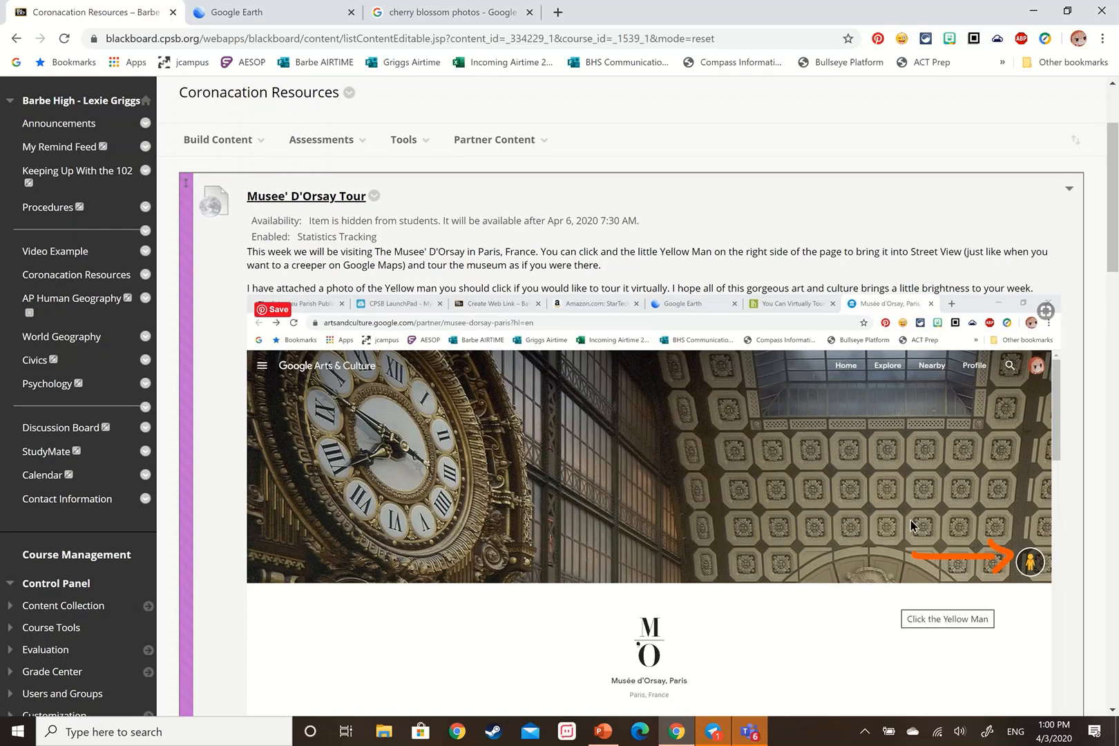
scroll(910, 525, down, 2)
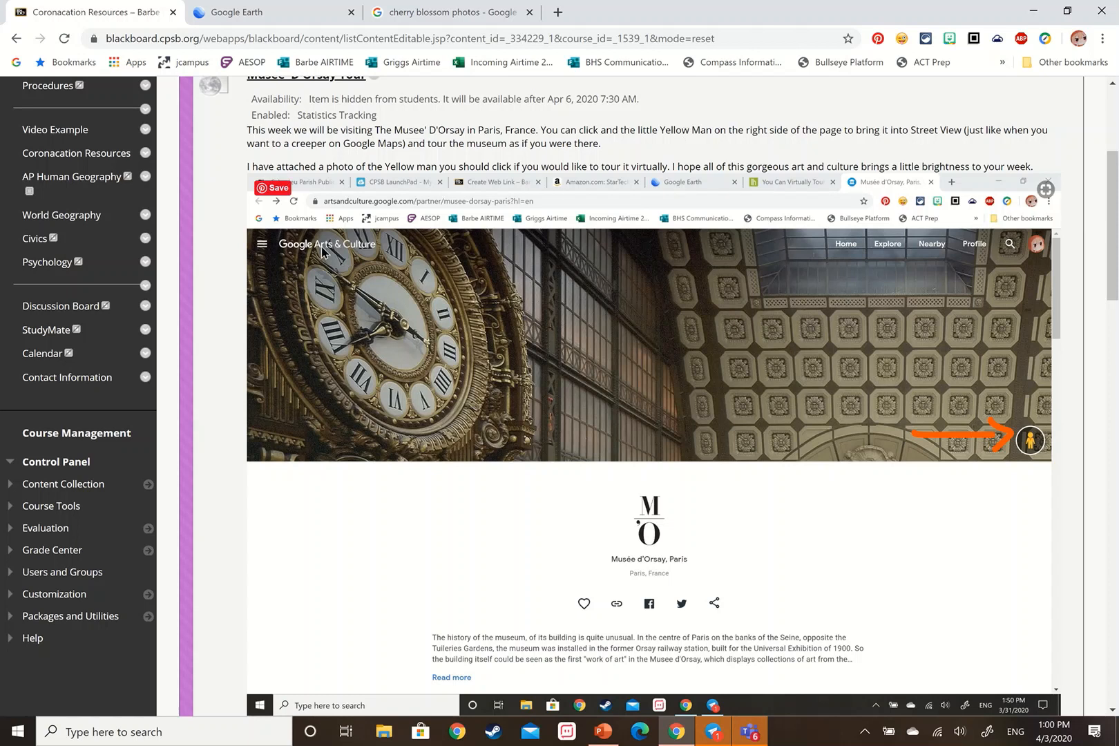
scroll(408, 273, up, 1)
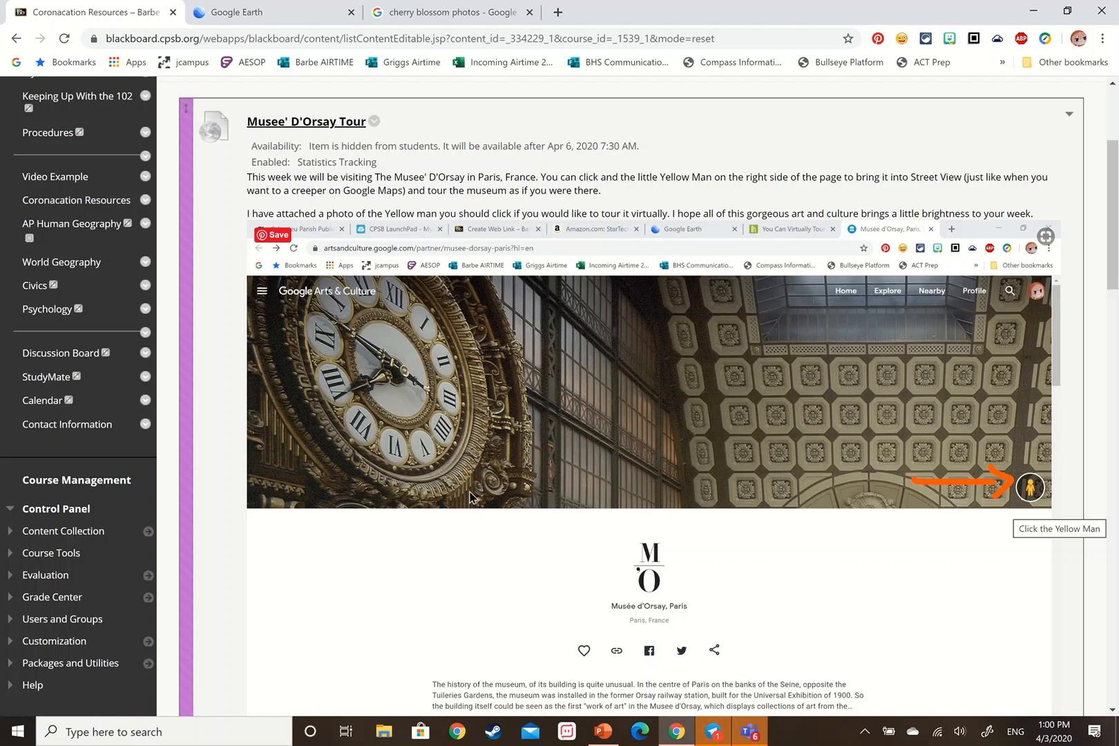
scroll(686, 680, down, 1)
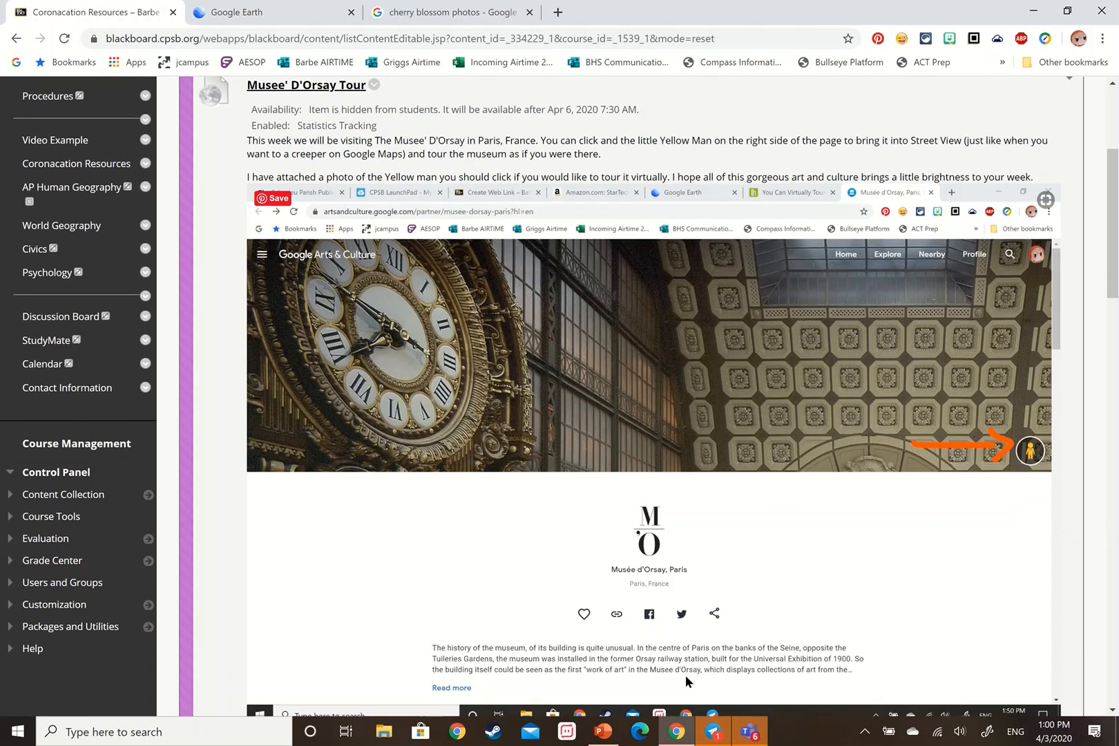
scroll(686, 680, up, 1)
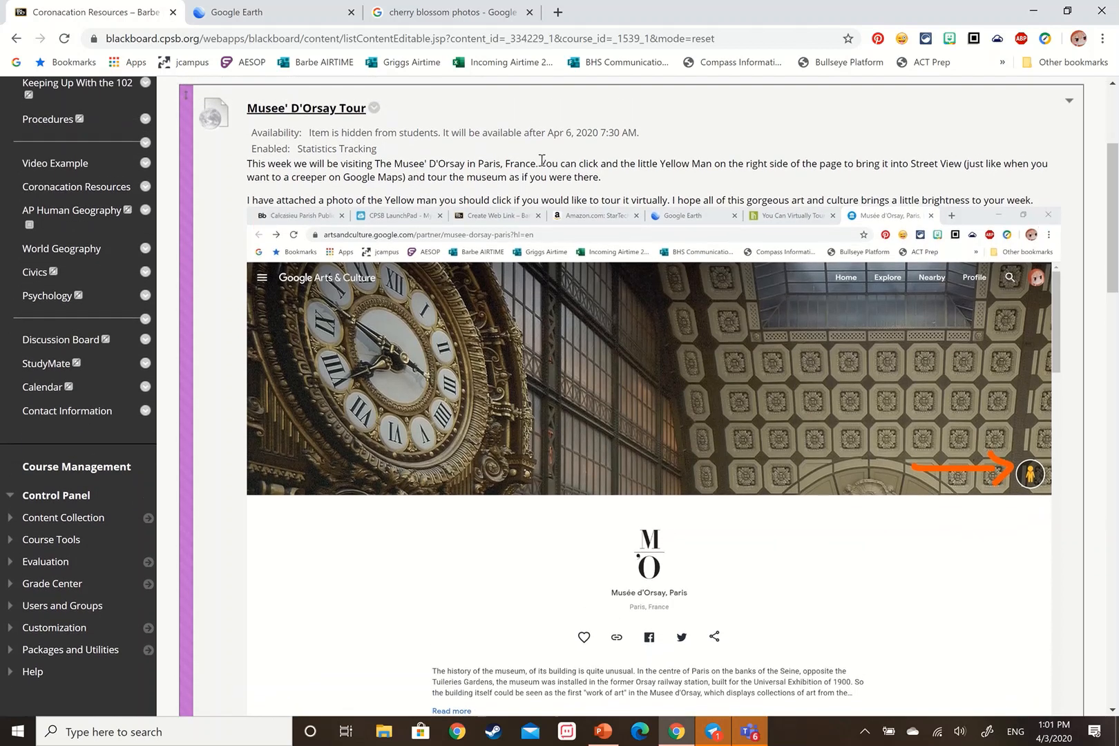
drag(542, 161, 955, 163)
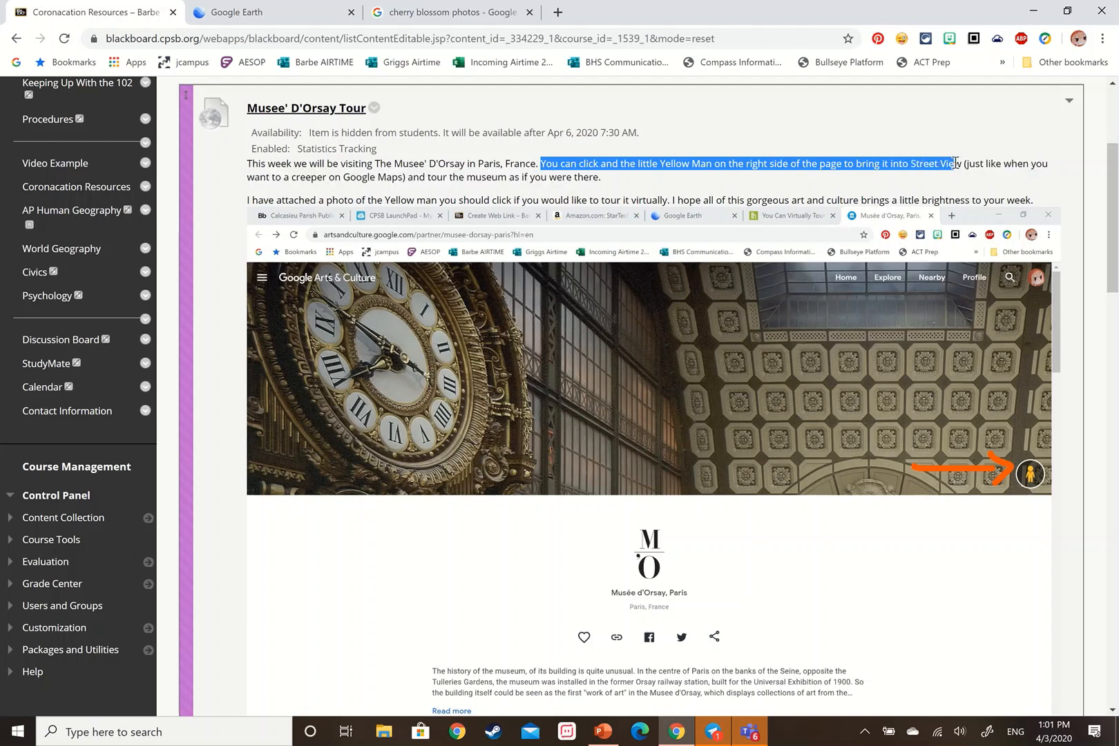
click(739, 159)
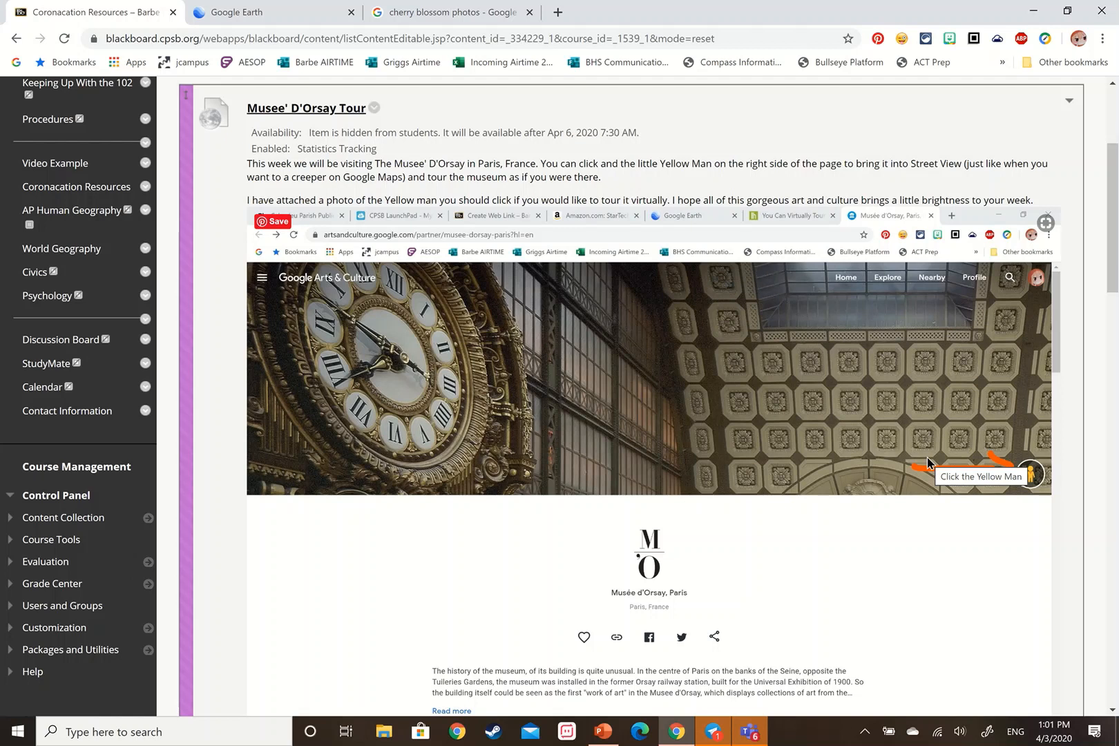
scroll(927, 462, down, 14)
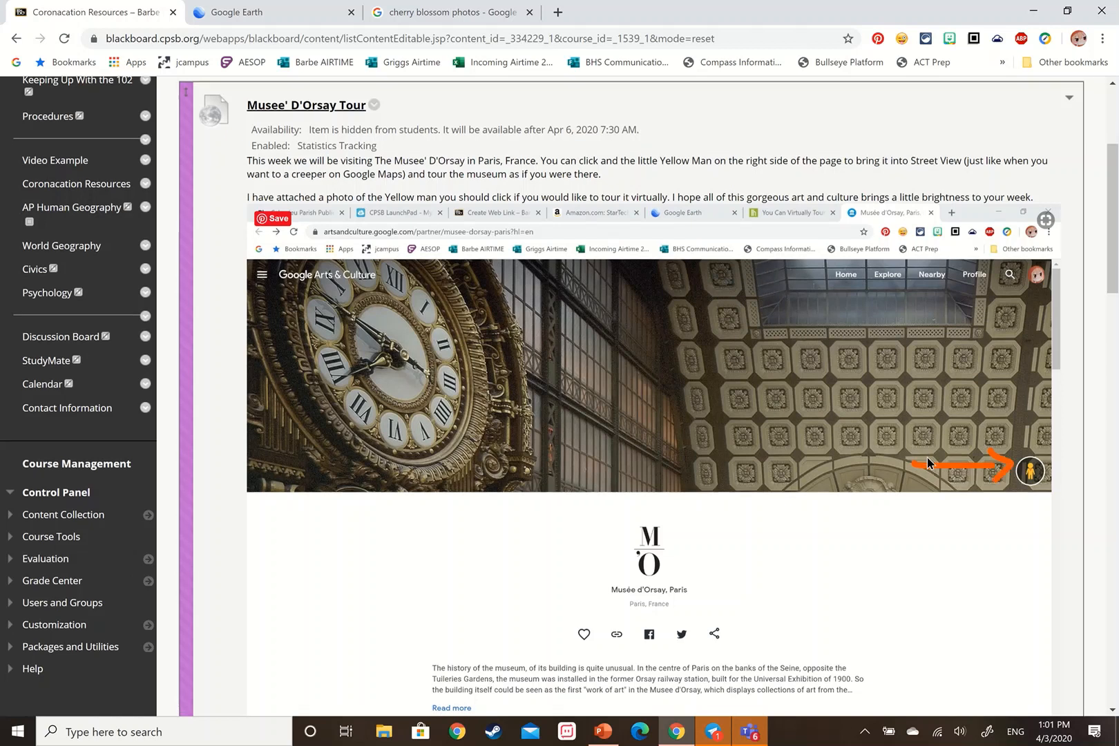
scroll(927, 462, down, 10)
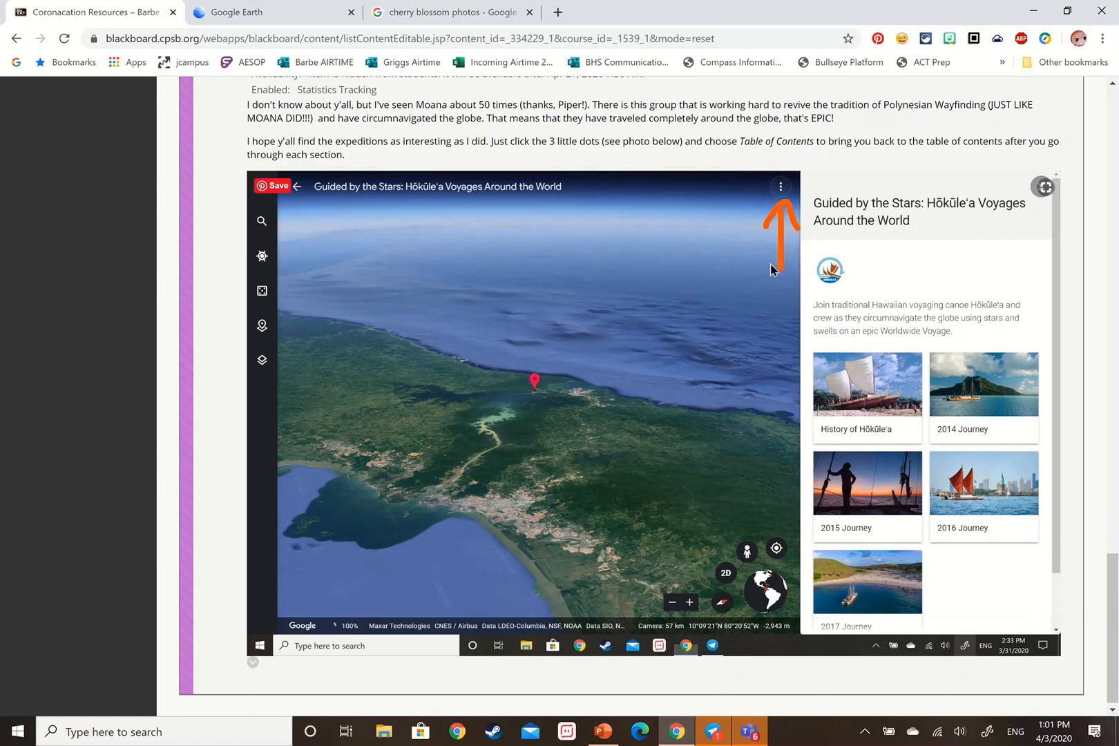
scroll(772, 269, up, 2)
scroll(771, 270, down, 1)
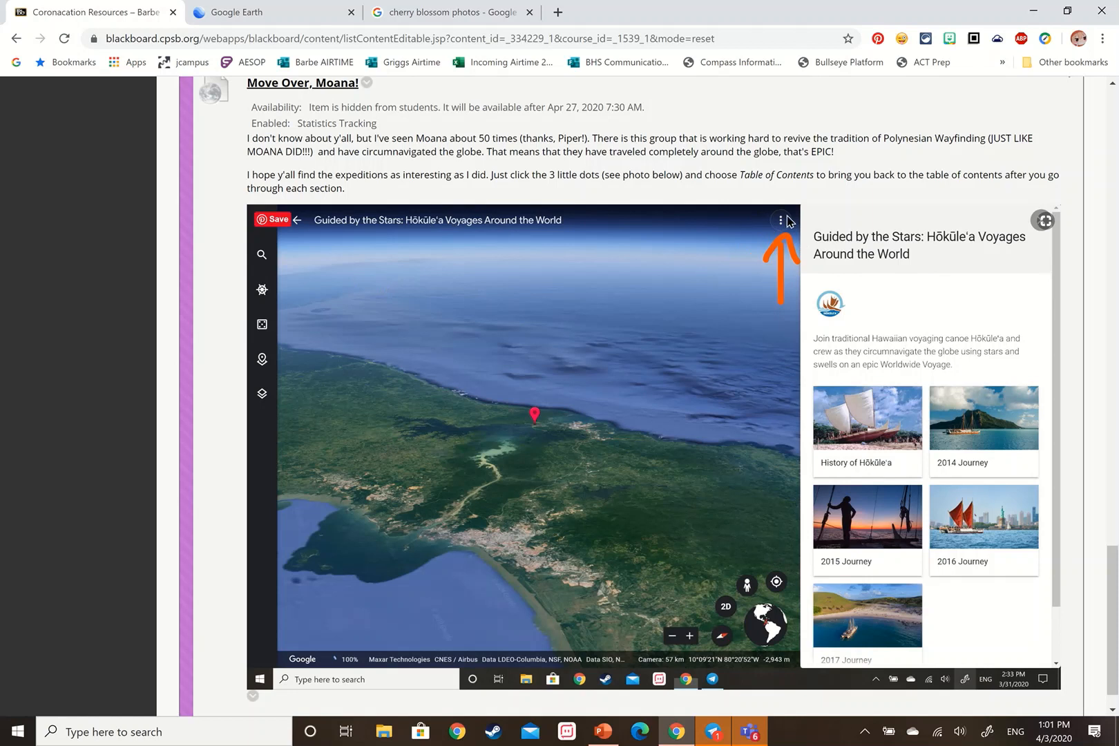
Step: Switch to Google Earth and start exploring the Cherry Blossoms Around the World voyage
click(286, 7)
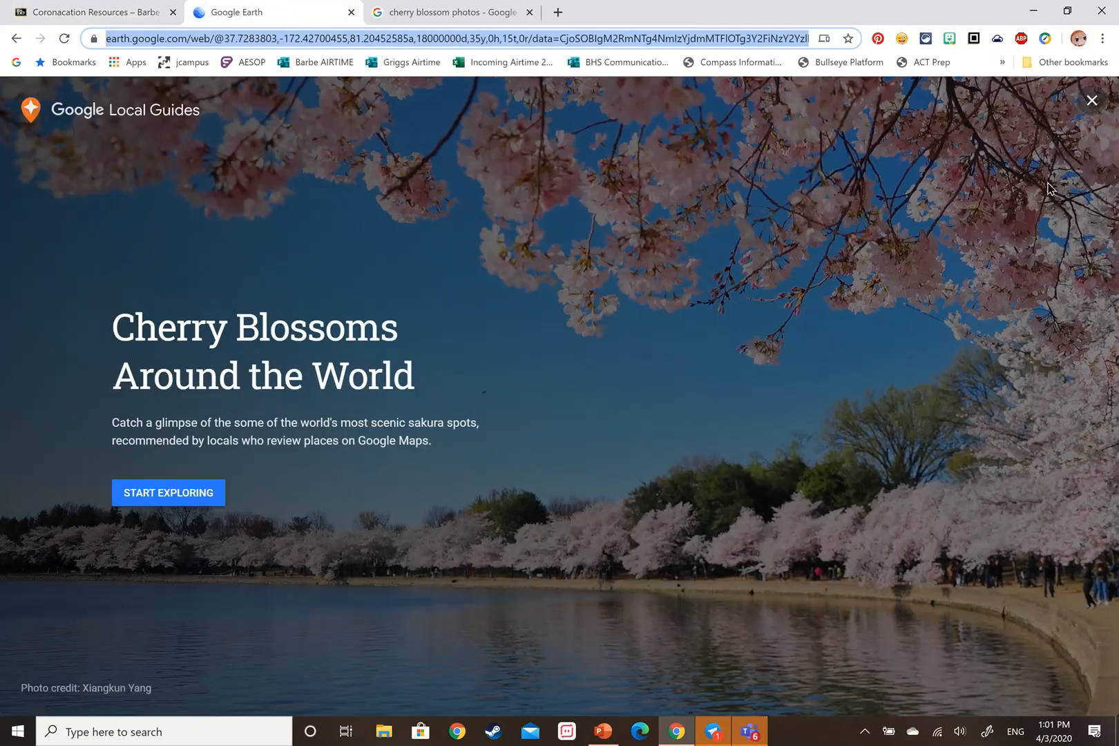
click(166, 493)
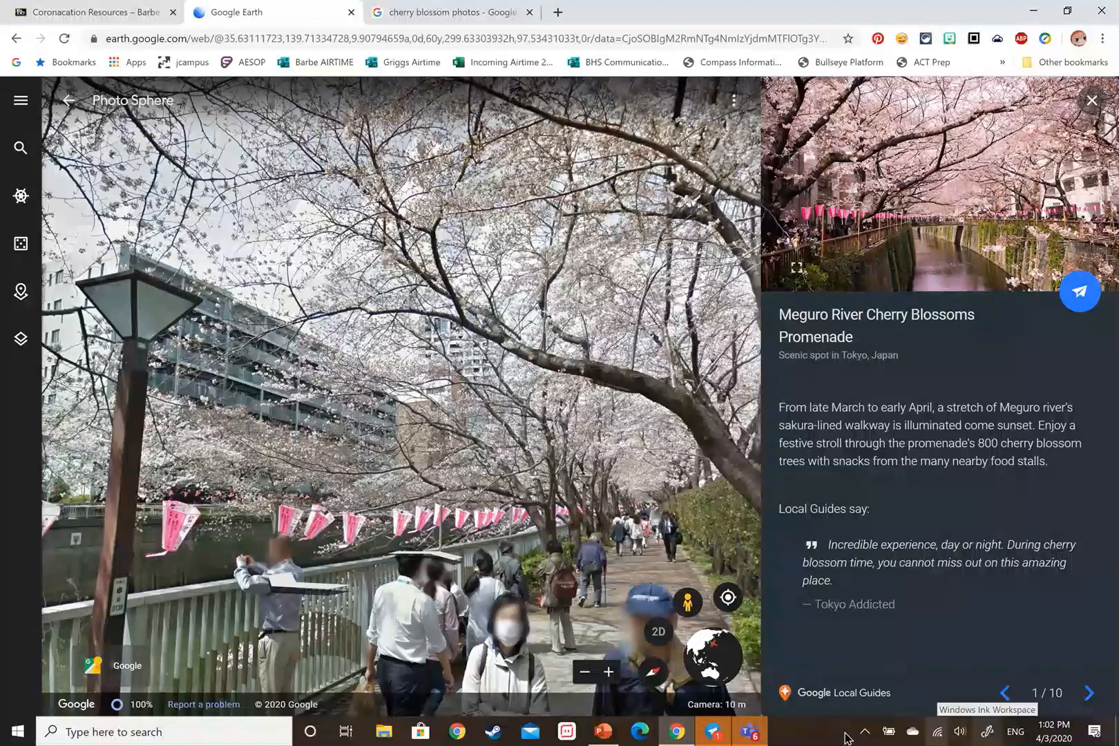
Step: Check the taskbar's Windows Ink Workspace display option, and capture a fullscreen snip of the Meguro River Cherry Blossoms Promenade page
right_click(986, 737)
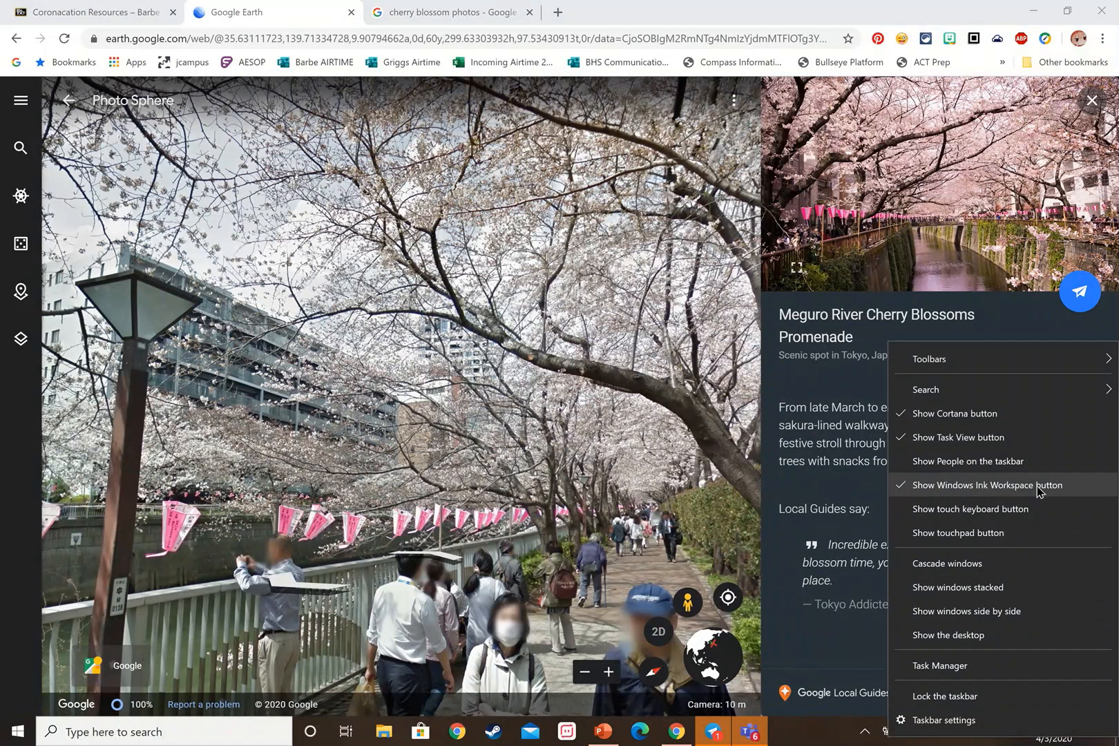
click(806, 728)
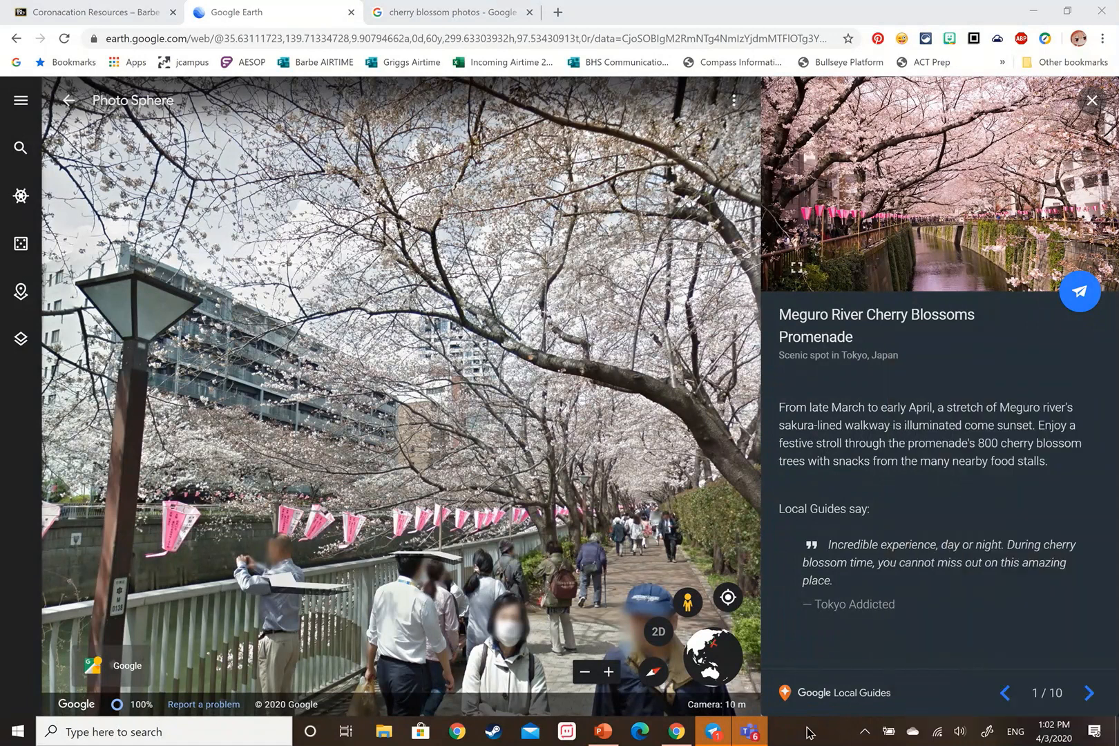
click(984, 734)
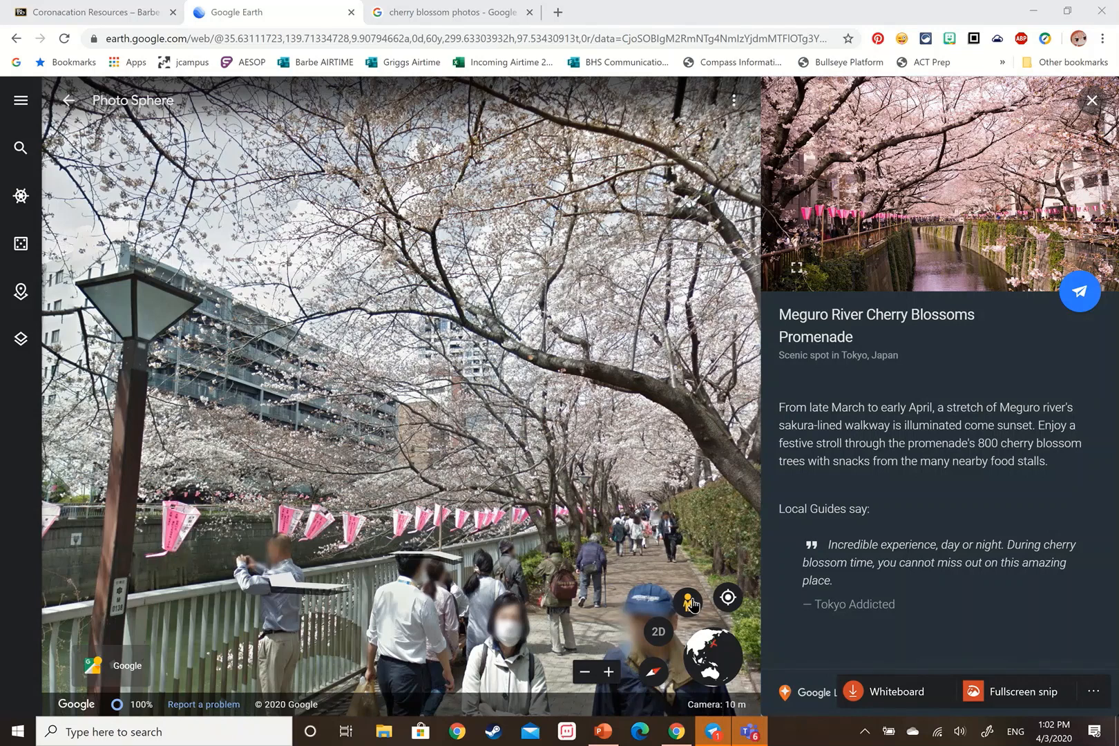
click(997, 704)
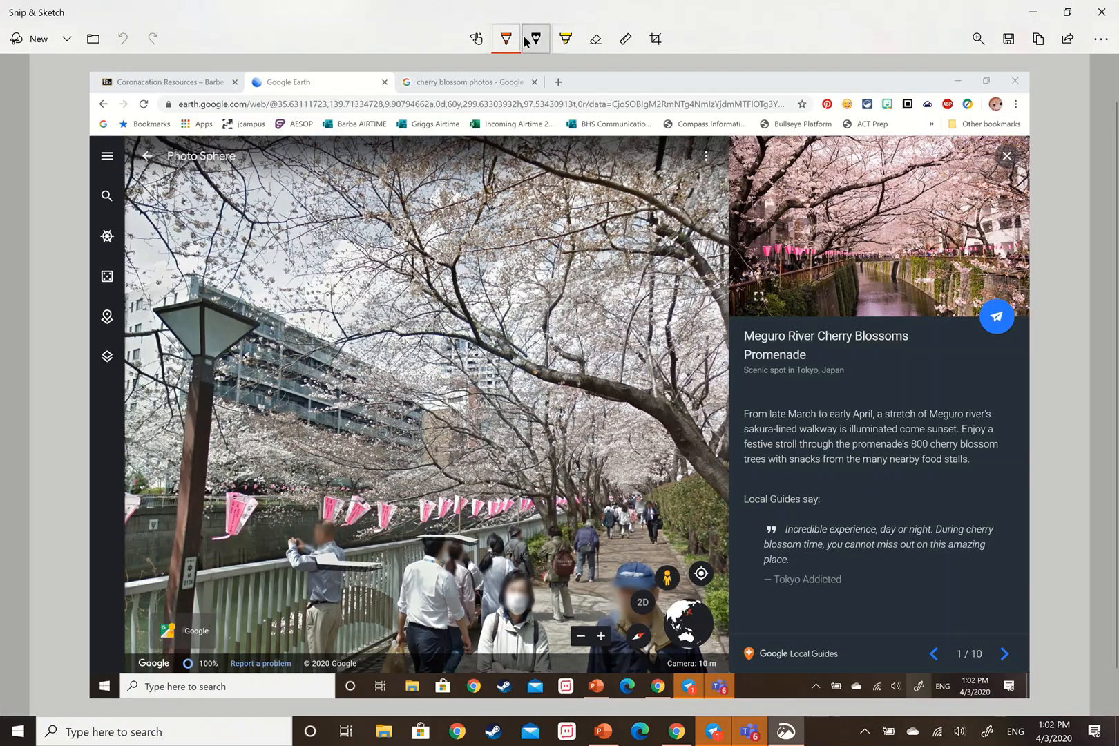
Step: Crop the snip to the Google Earth page, removing the browser bars and the Windows taskbar, and dismiss the sharing options
click(655, 39)
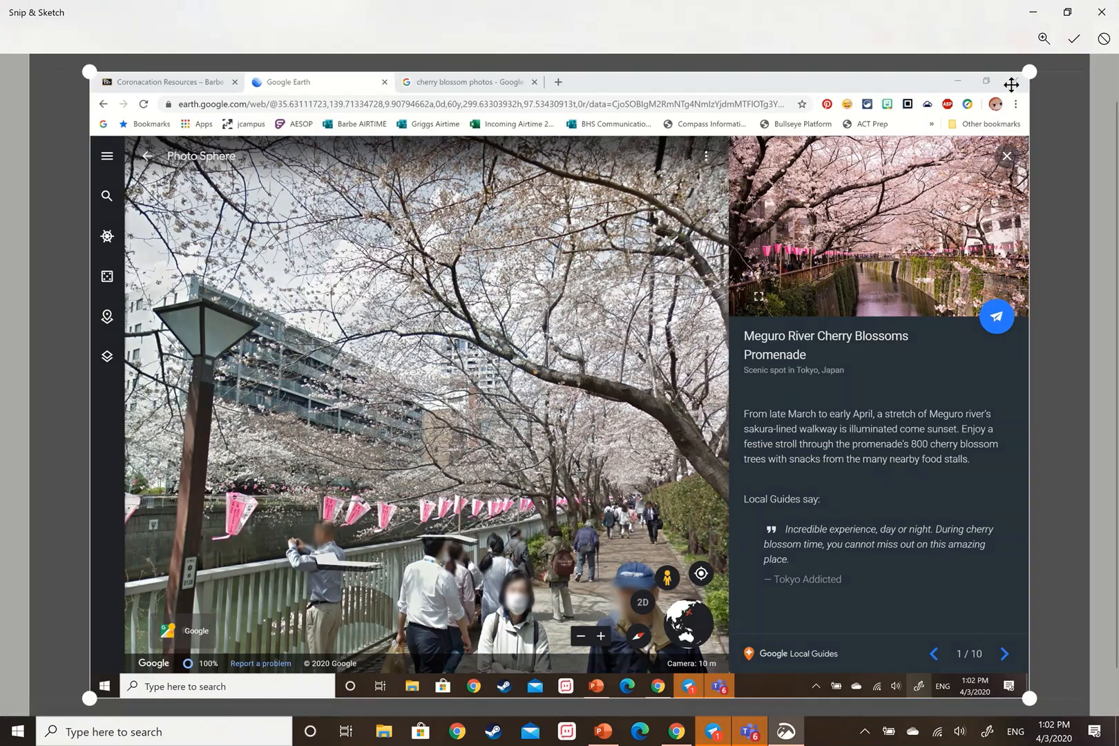
drag(1038, 90, 1048, 137)
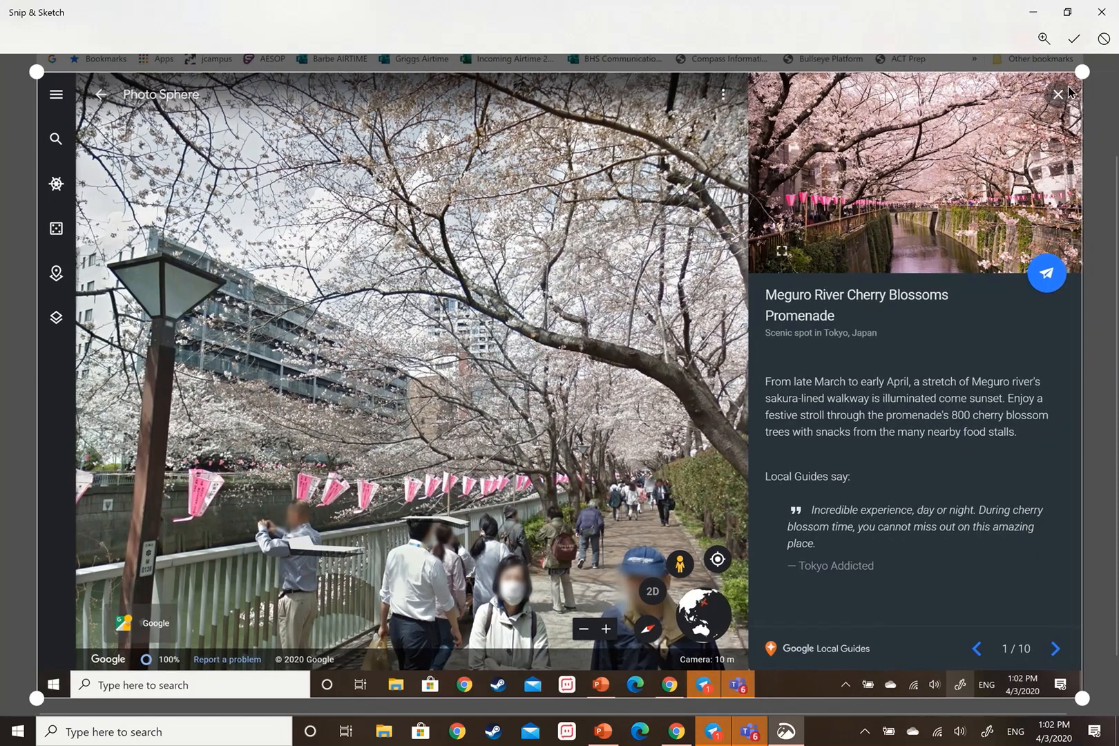
click(1083, 712)
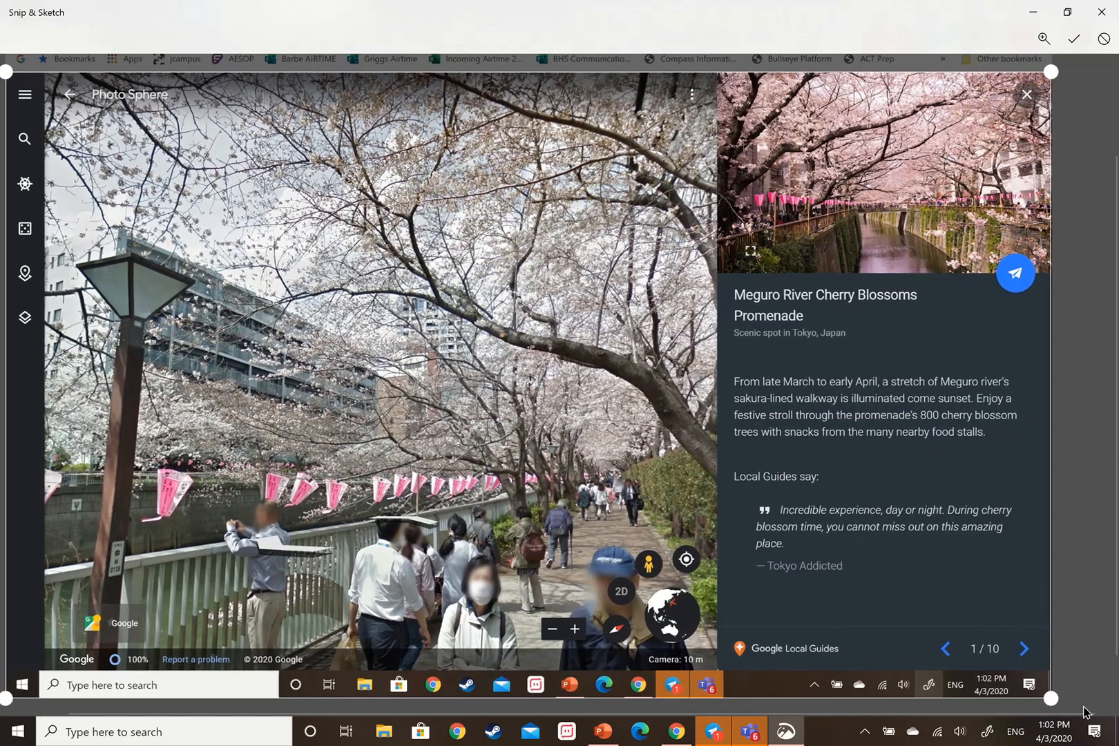
drag(1067, 700, 1068, 673)
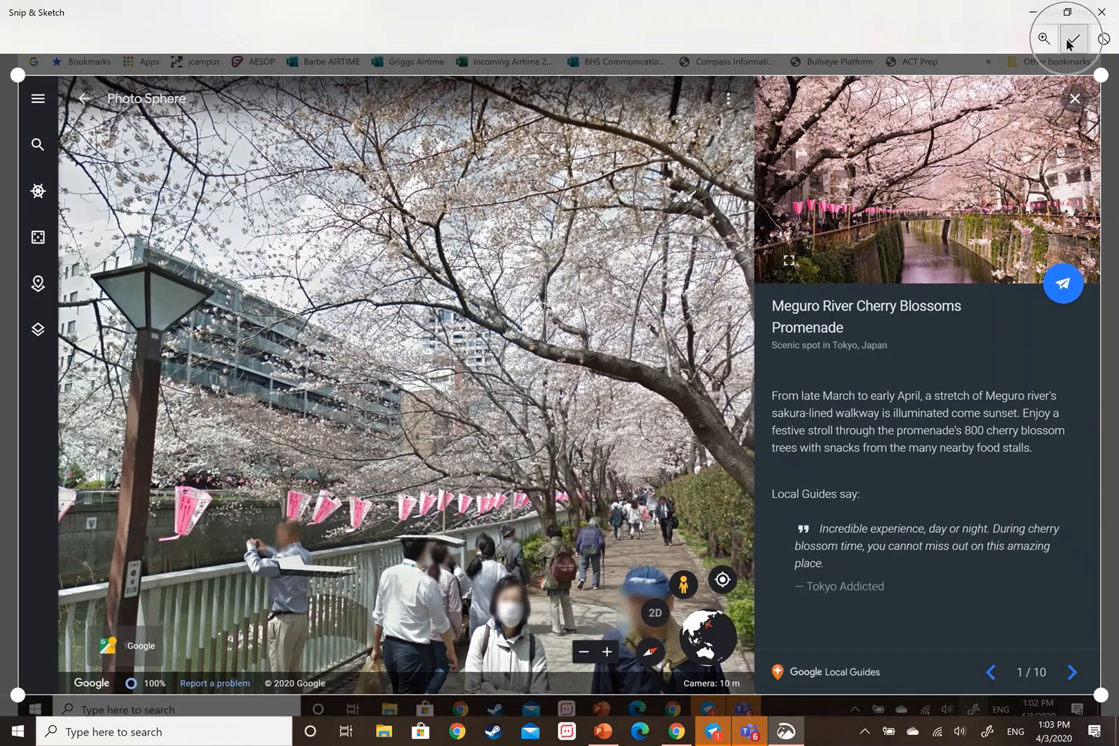
click(1072, 40)
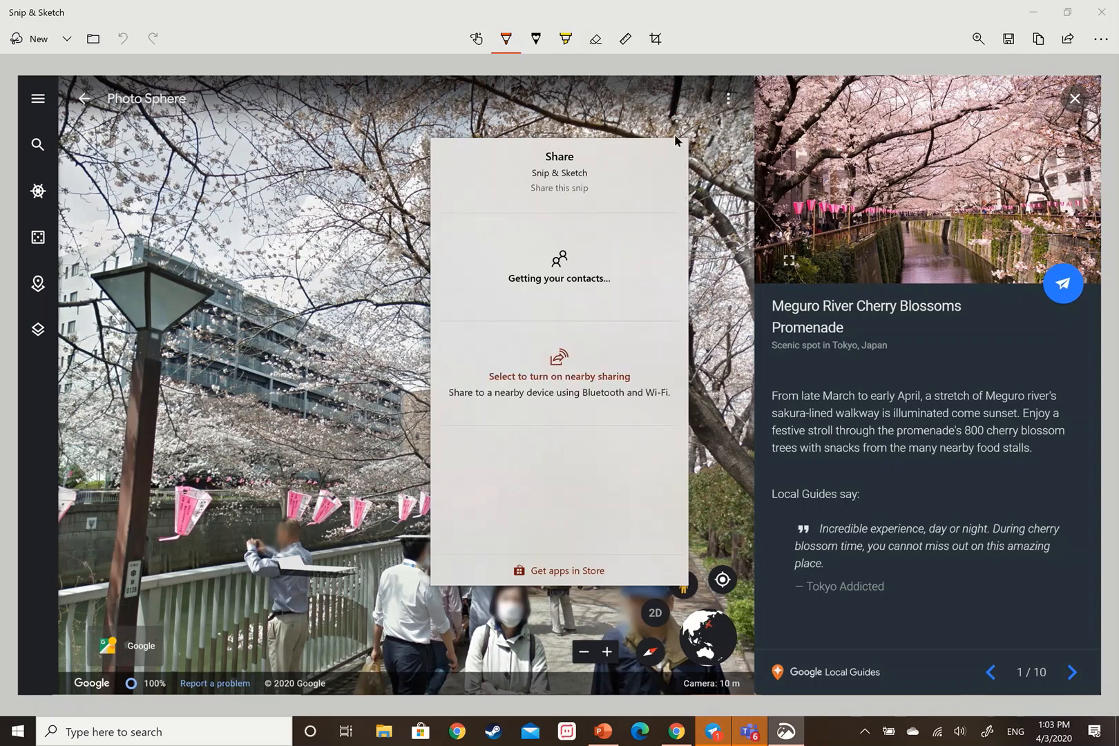
click(740, 197)
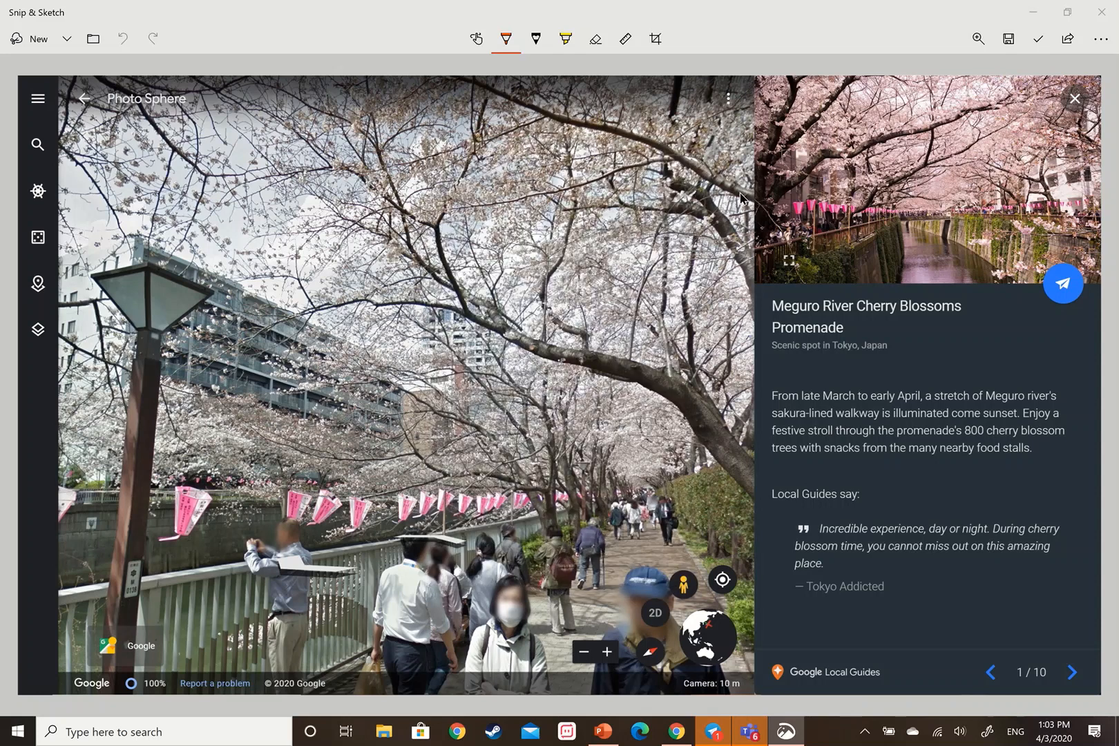
Step: Draw a golden-yellow arrow pointing down at the Street View figure on the snip, and try out the pen's size setting
click(507, 46)
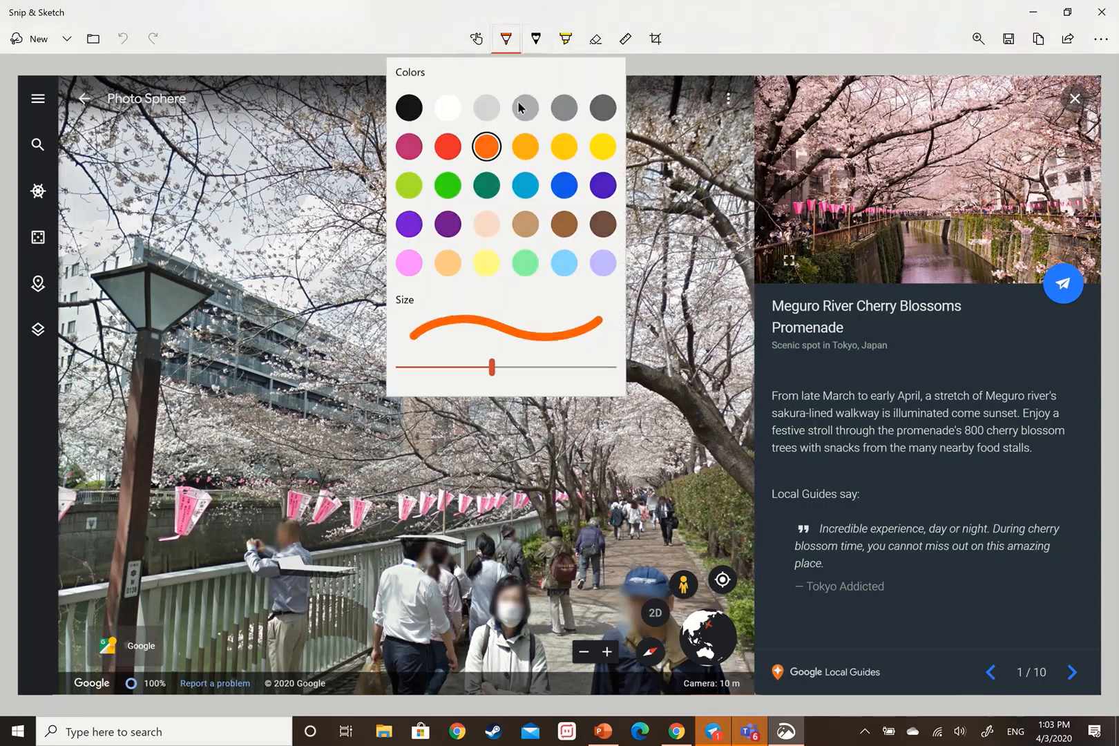
click(564, 144)
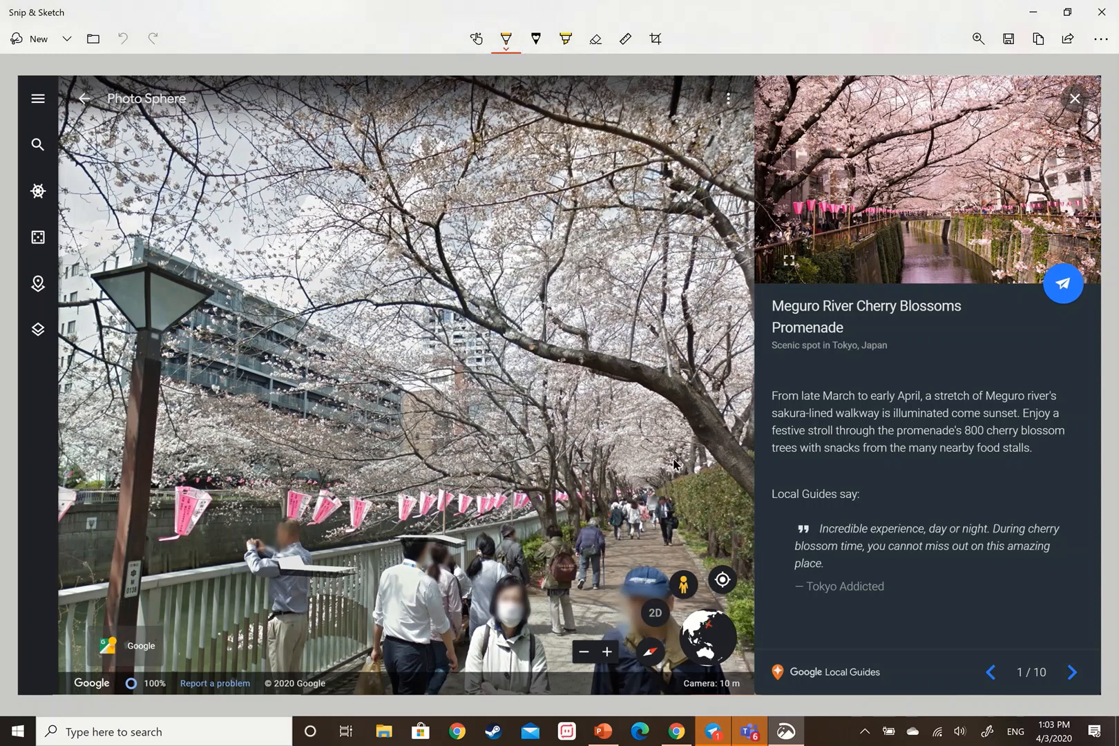
mouse_move(674, 458)
mouse_down()
mouse_move(676, 550)
mouse_move(697, 530)
mouse_up()
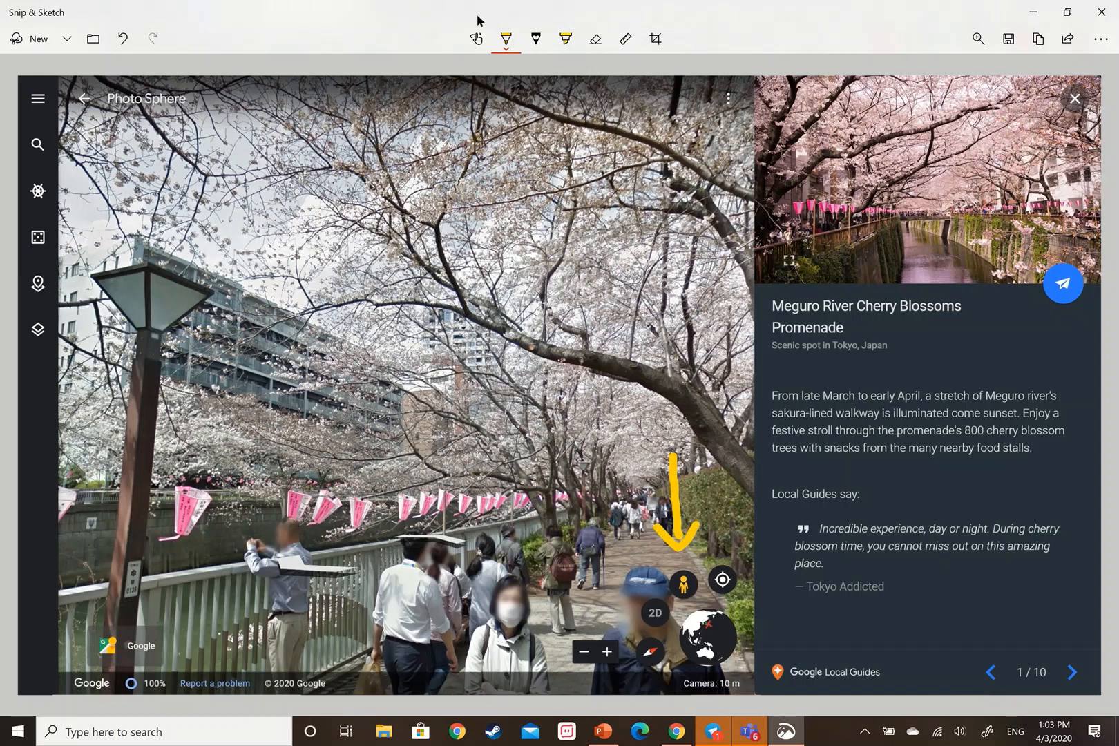
click(504, 42)
mouse_move(492, 366)
mouse_down()
mouse_move(424, 364)
mouse_move(582, 371)
mouse_move(483, 373)
mouse_up()
Step: Save the annotated snip in Documents as the JPG file cherryblossomscreencapture
click(1014, 42)
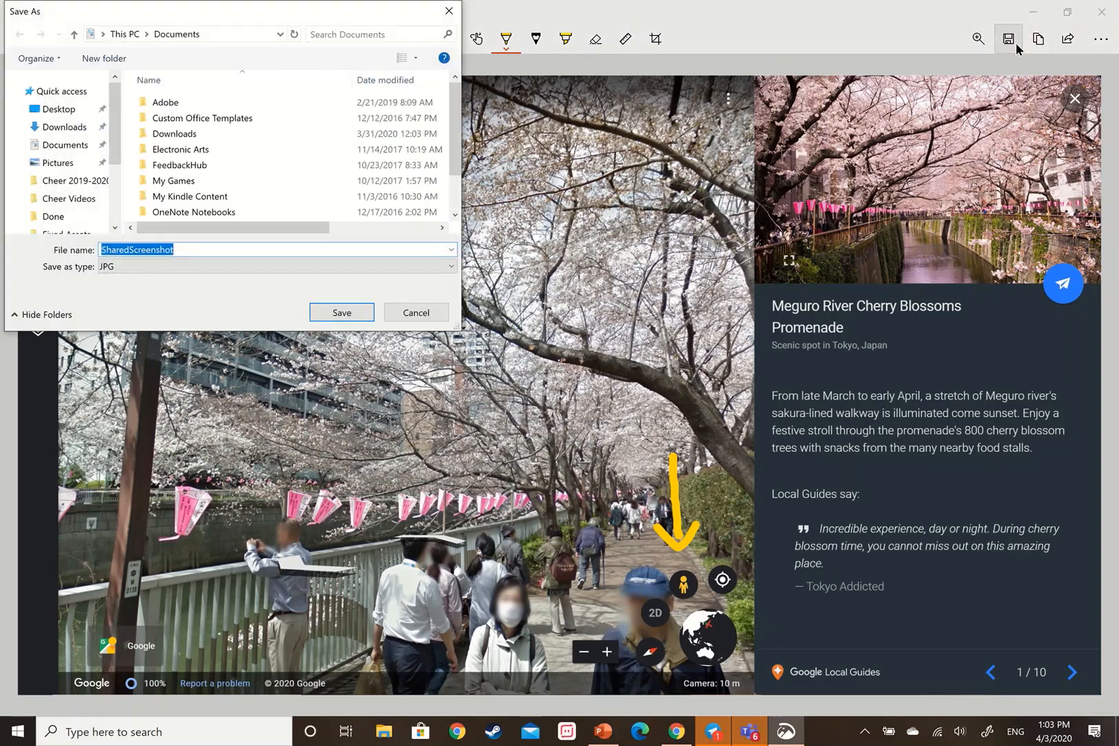
text(che)
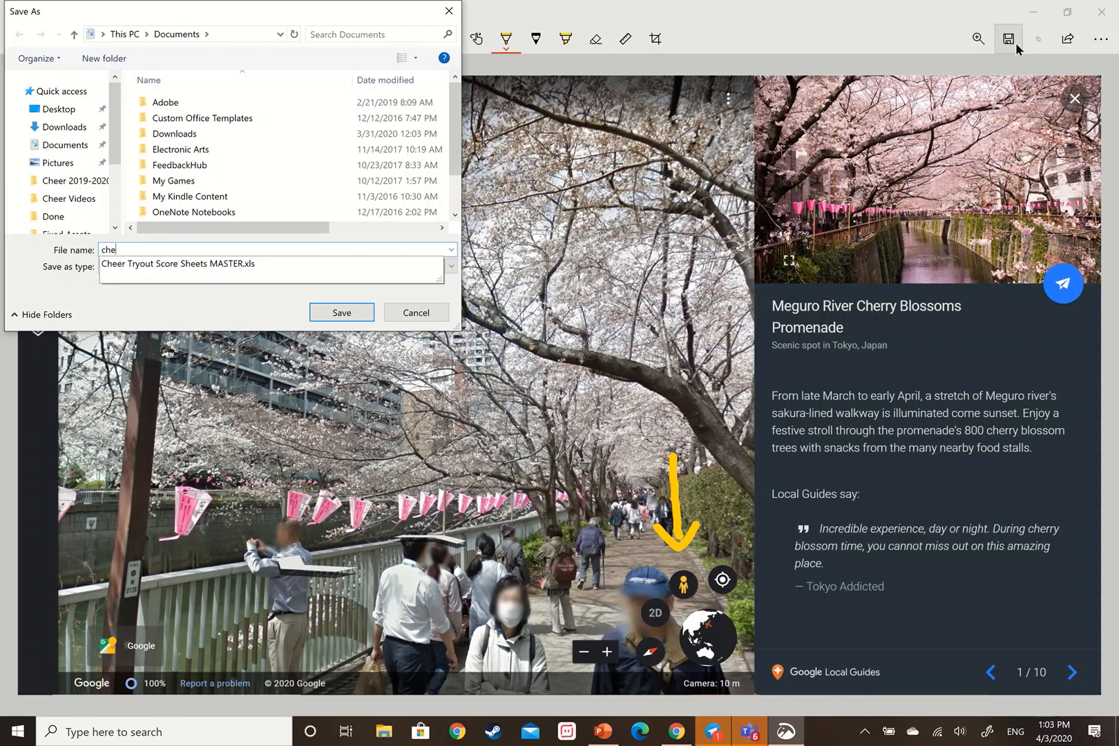
text(rryblossomscreencapture)
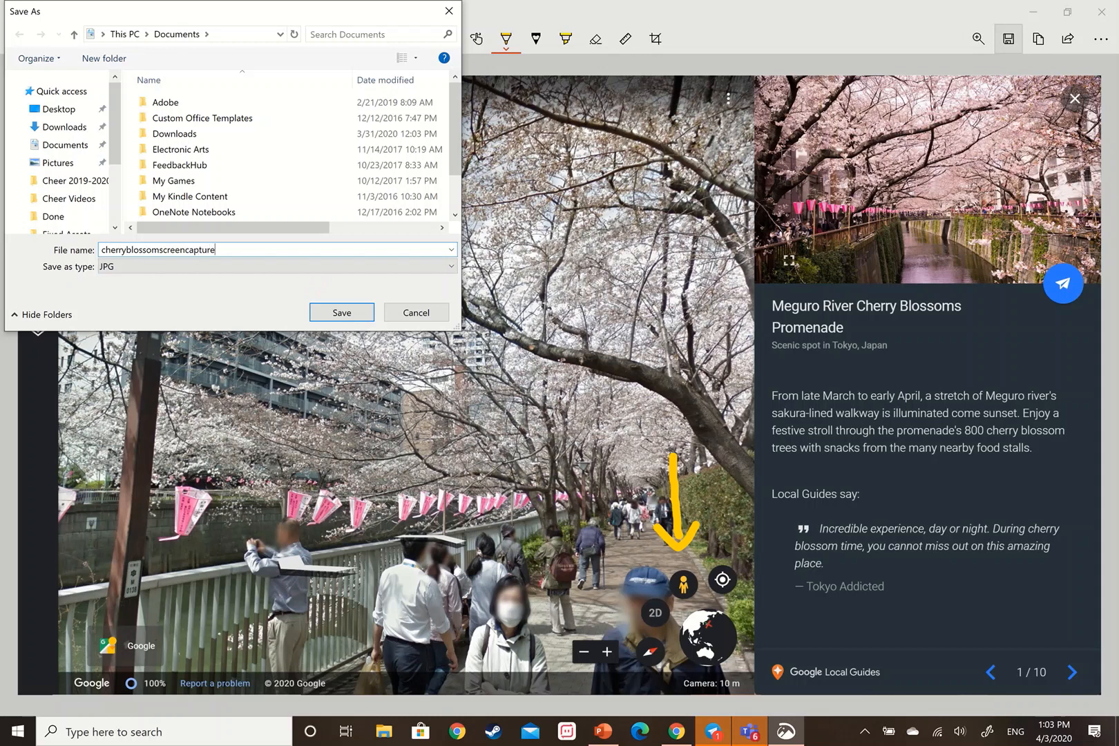
key(Return)
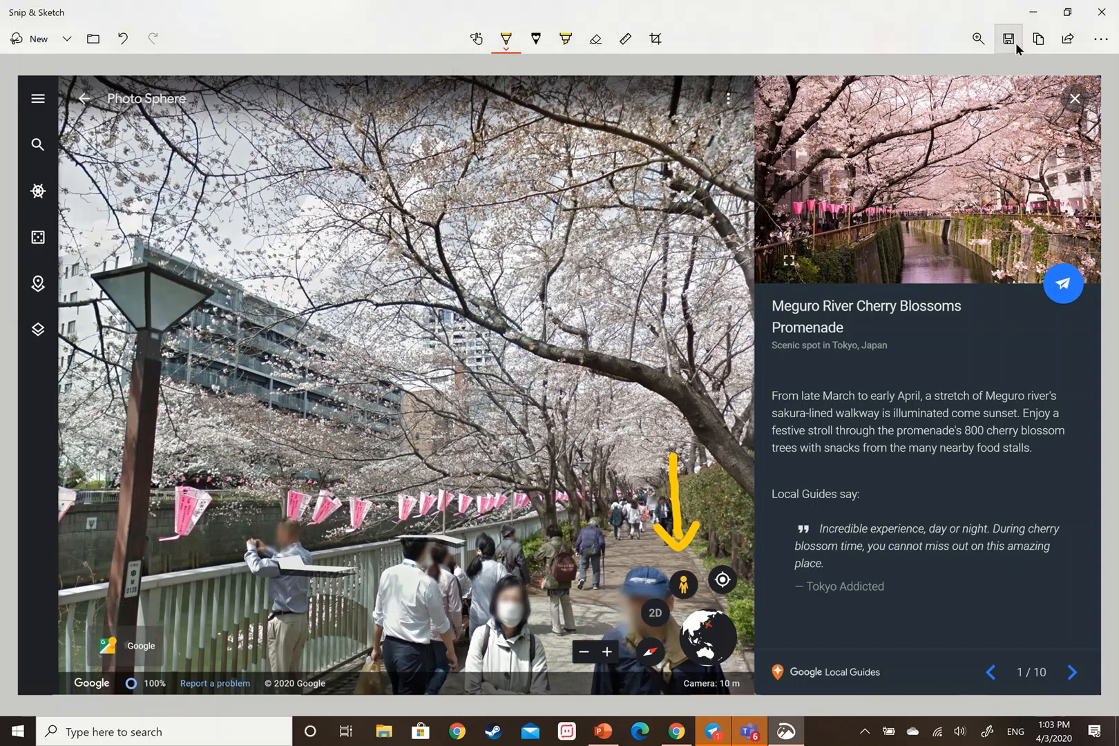
Step: Return to the Blackboard Coronacation Resources page in Chrome and examine the Musee' D'Orsay Tour item and the course menu
click(687, 734)
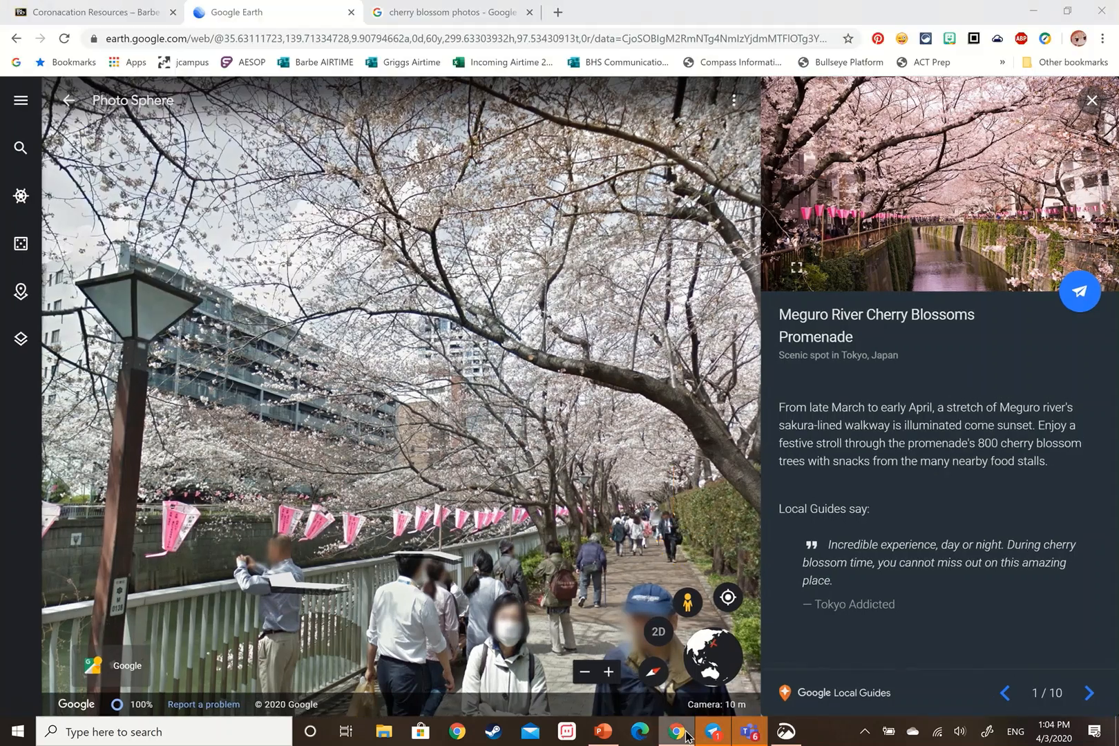
click(176, 6)
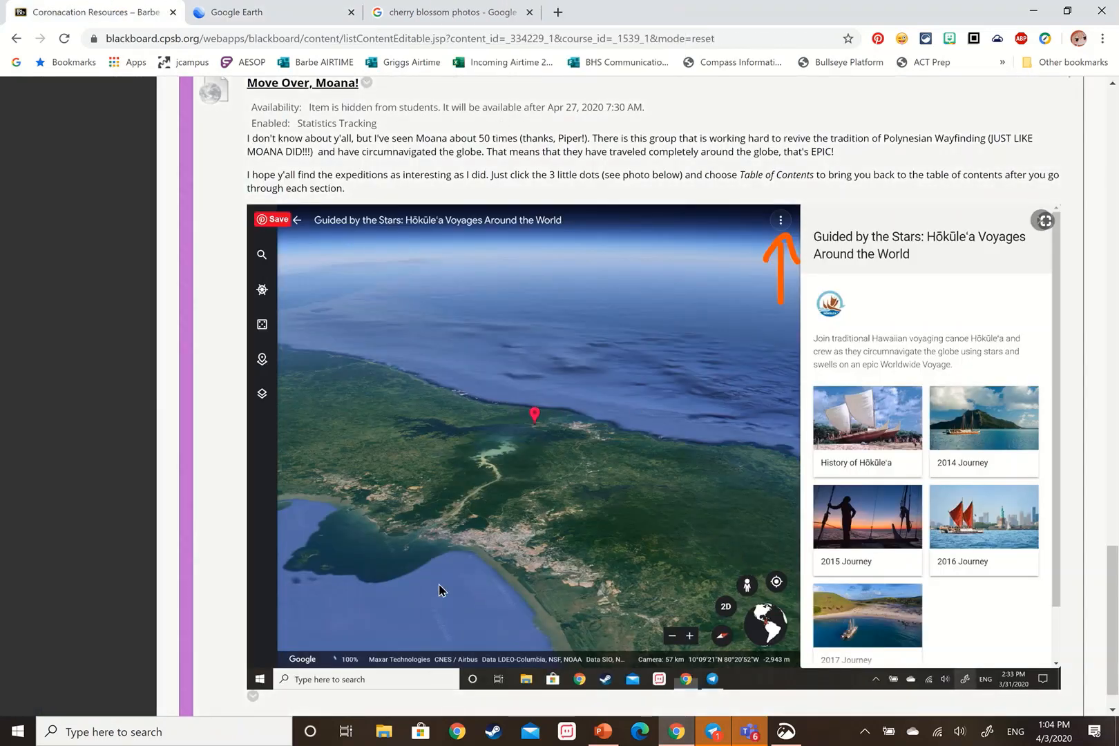
scroll(441, 590, up, 20)
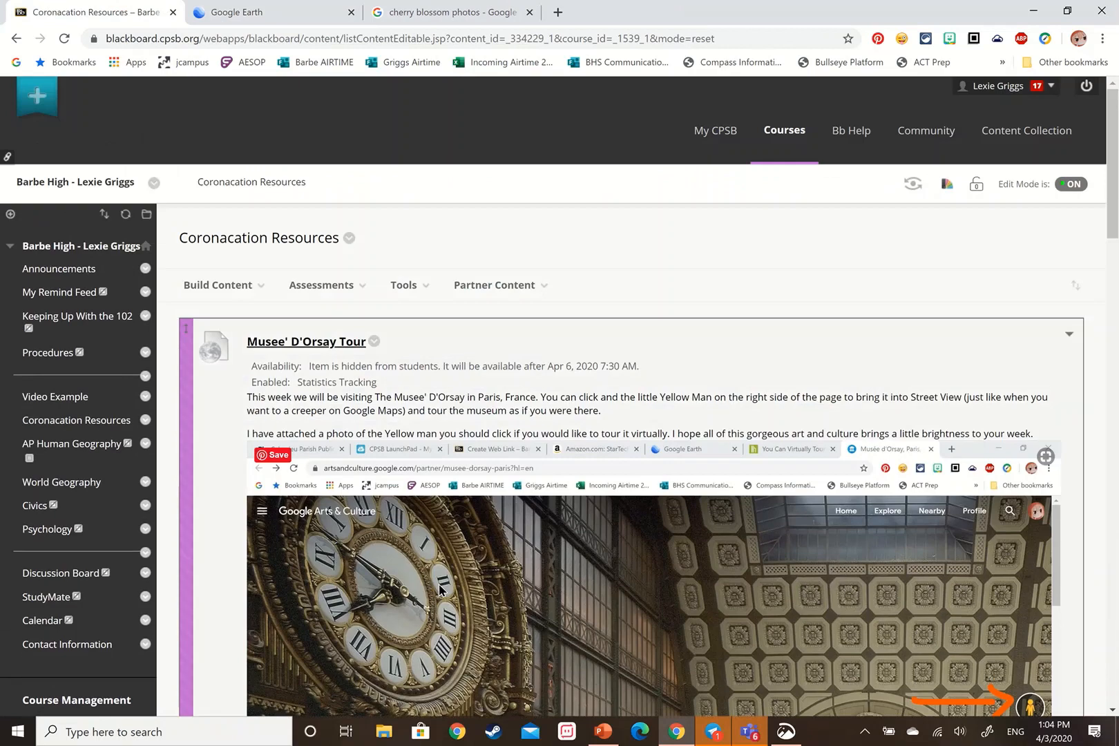
scroll(440, 589, down, 3)
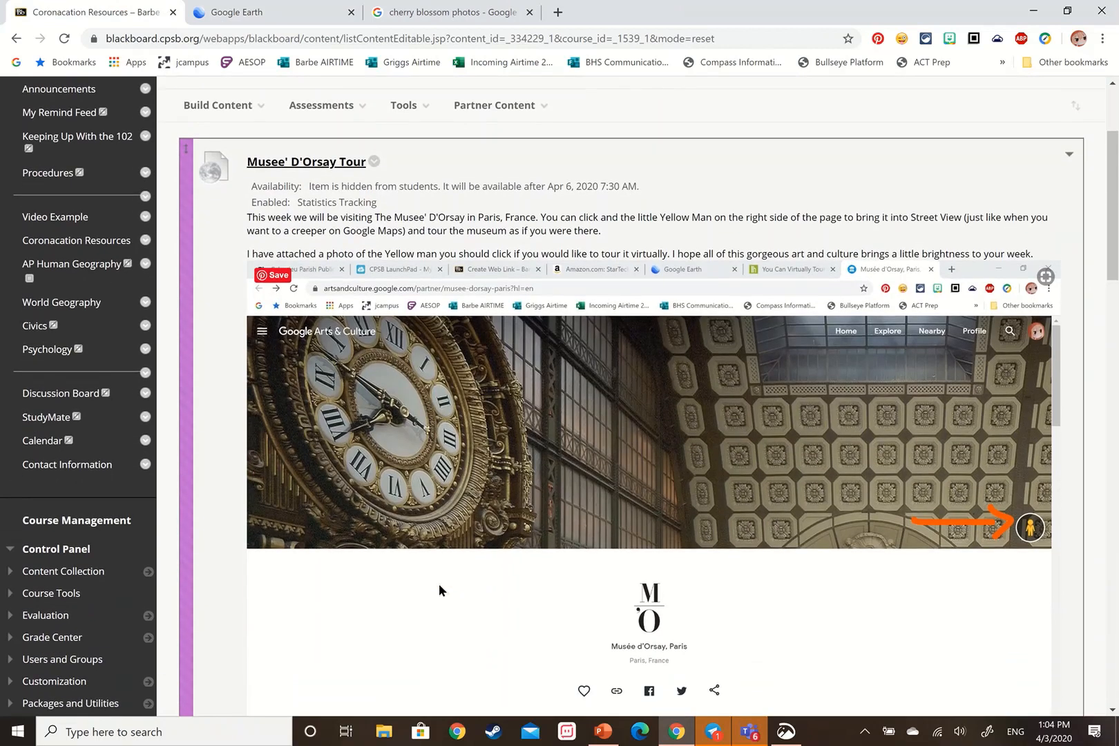
scroll(438, 583, down, 3)
scroll(439, 583, up, 2)
scroll(284, 565, down, 1)
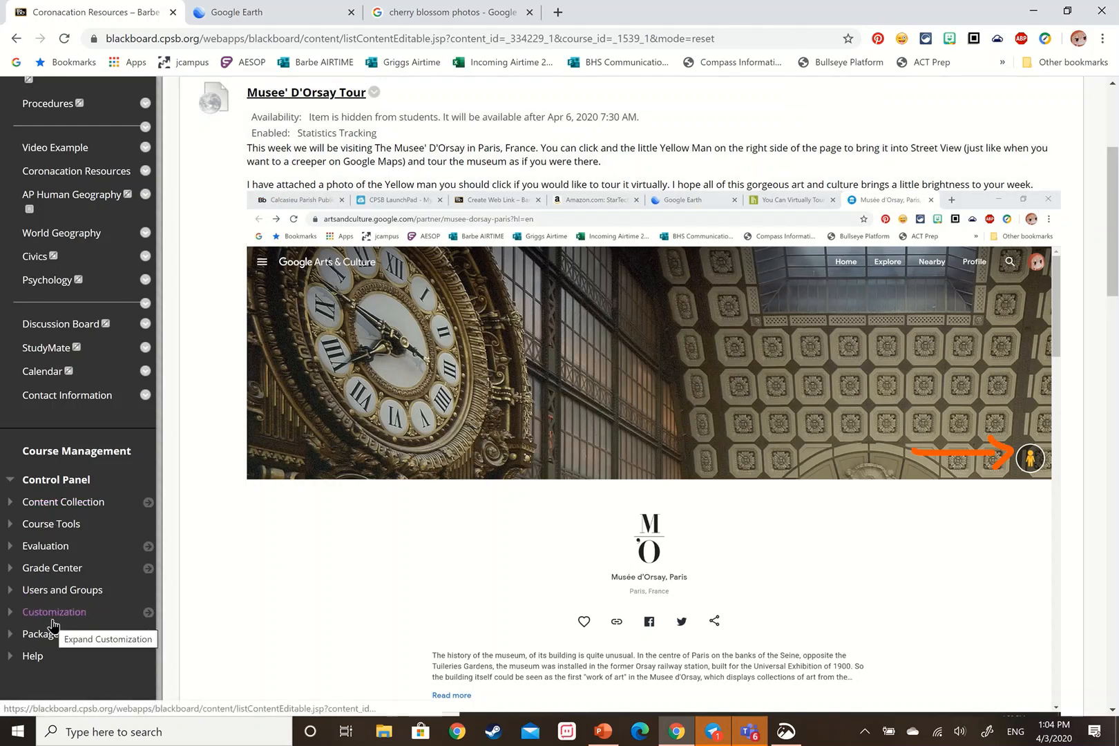
Step: Turn Edit Mode off on the Contact Information page, and view the Announcements and Contact Information pages as a student
click(75, 404)
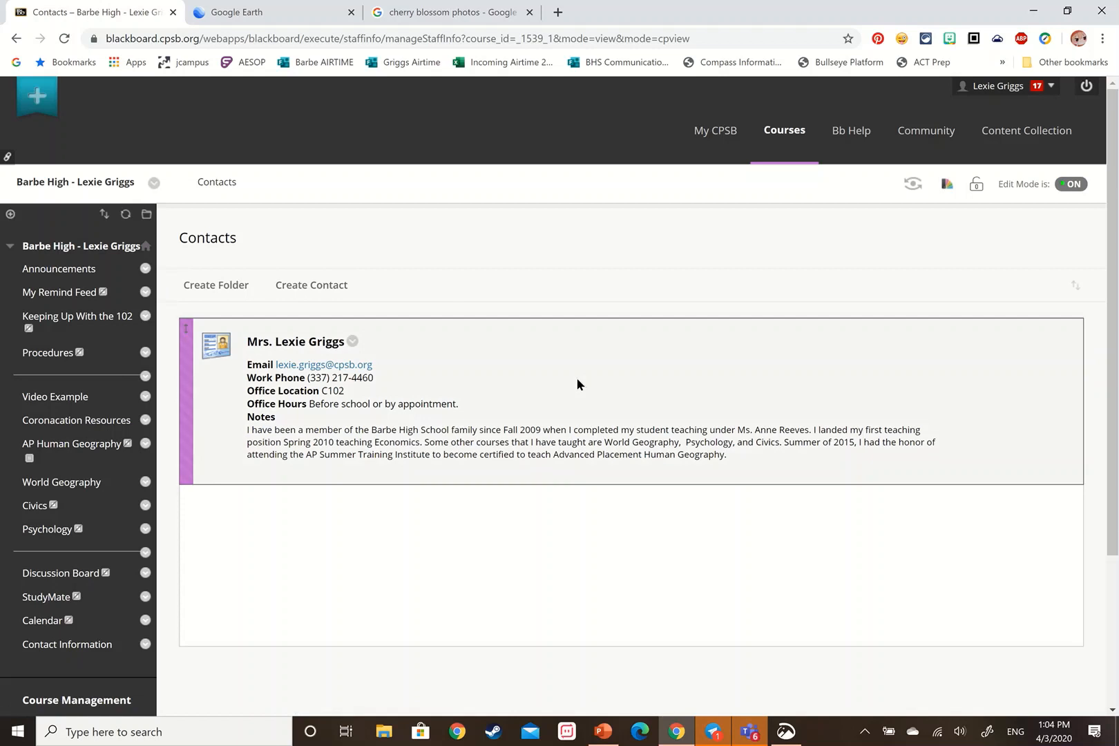
click(1073, 185)
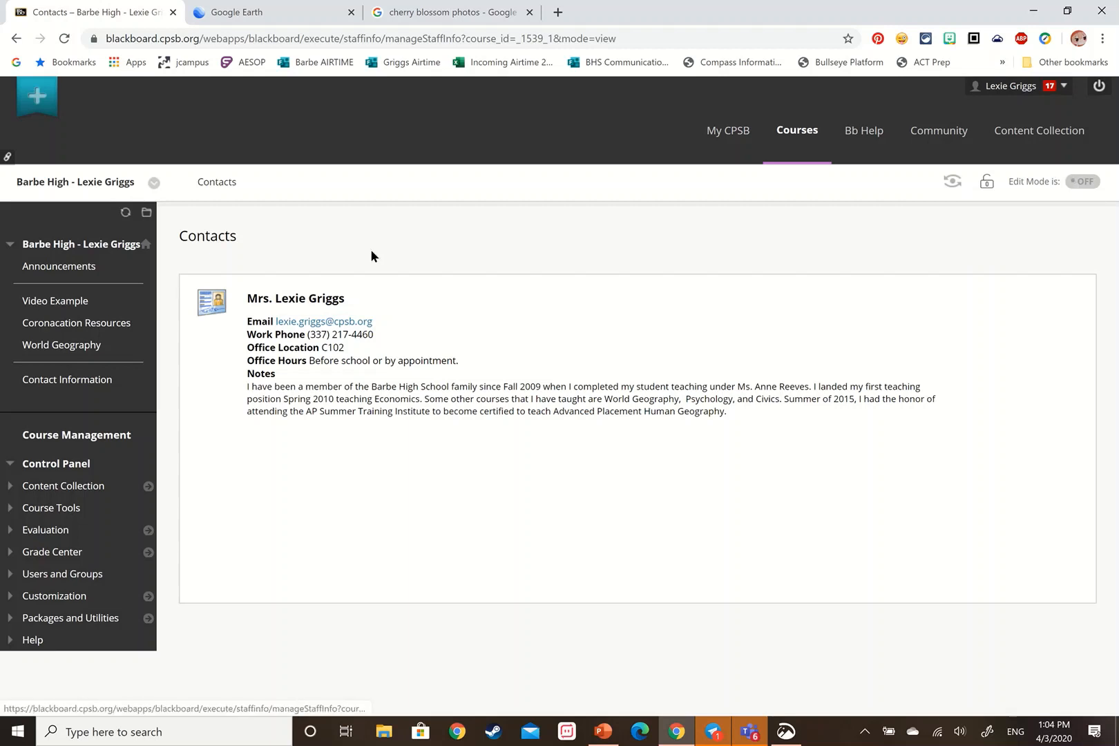
click(63, 268)
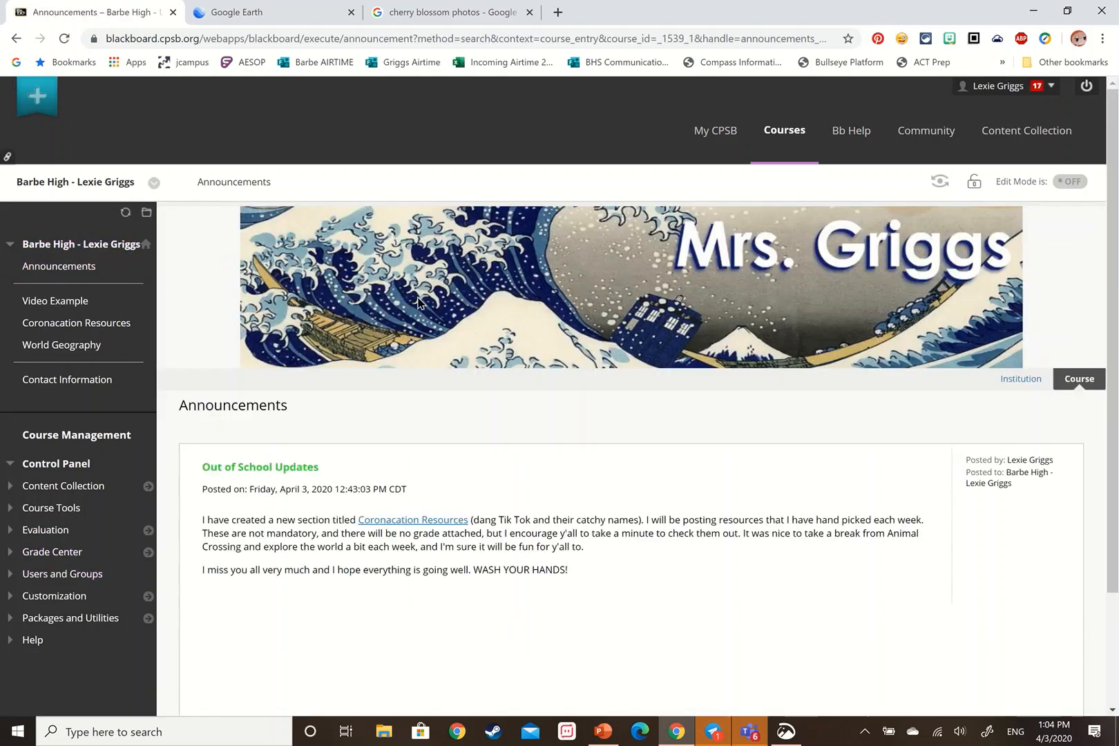
scroll(417, 302, down, 3)
scroll(417, 302, up, 3)
click(65, 380)
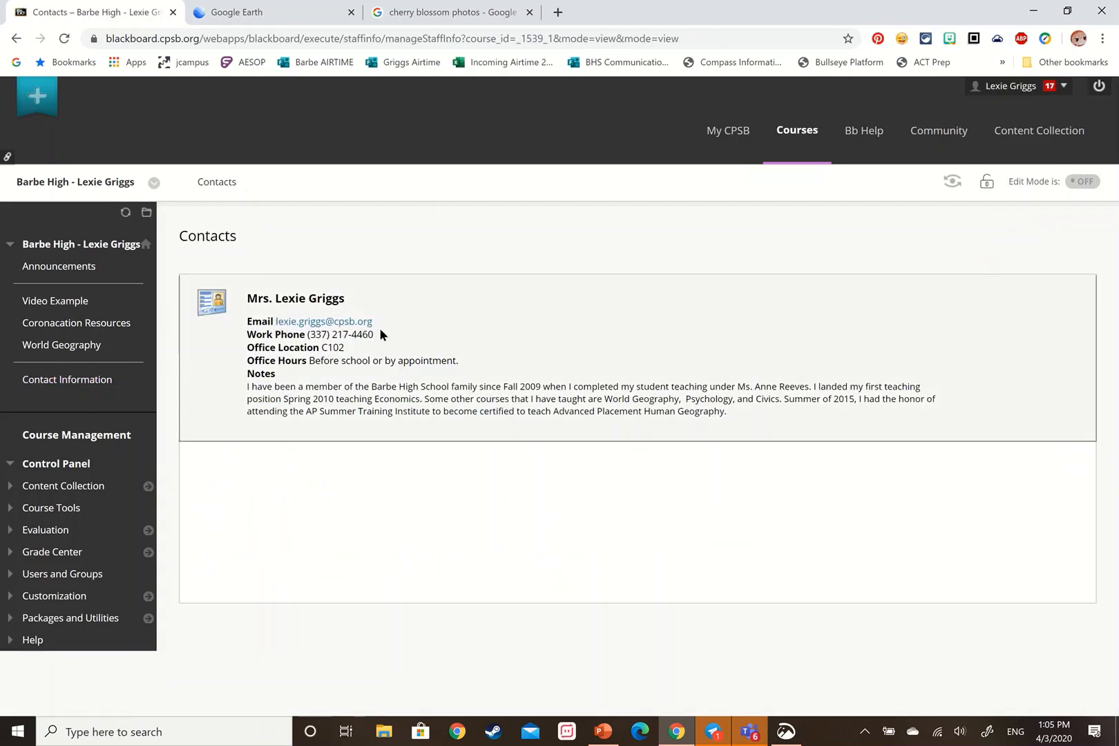
Step: Switch to Microsoft Teams, maximize its window, and open the General channel of the 10003_Barbe High team
click(750, 733)
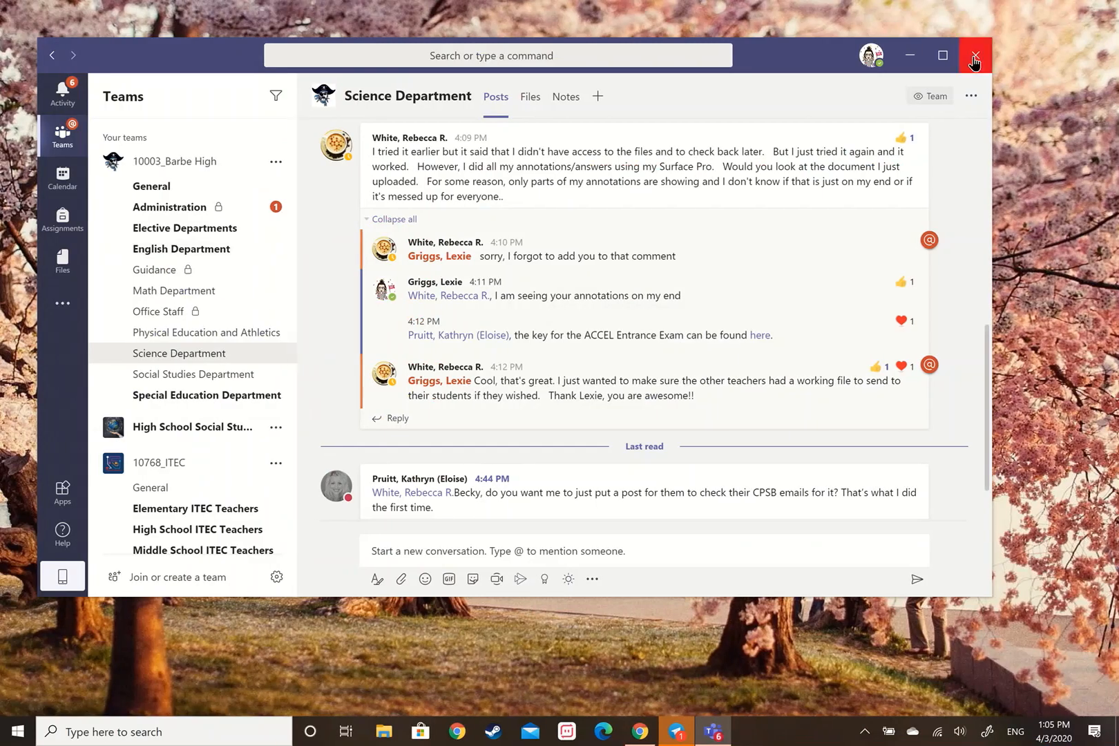
click(942, 54)
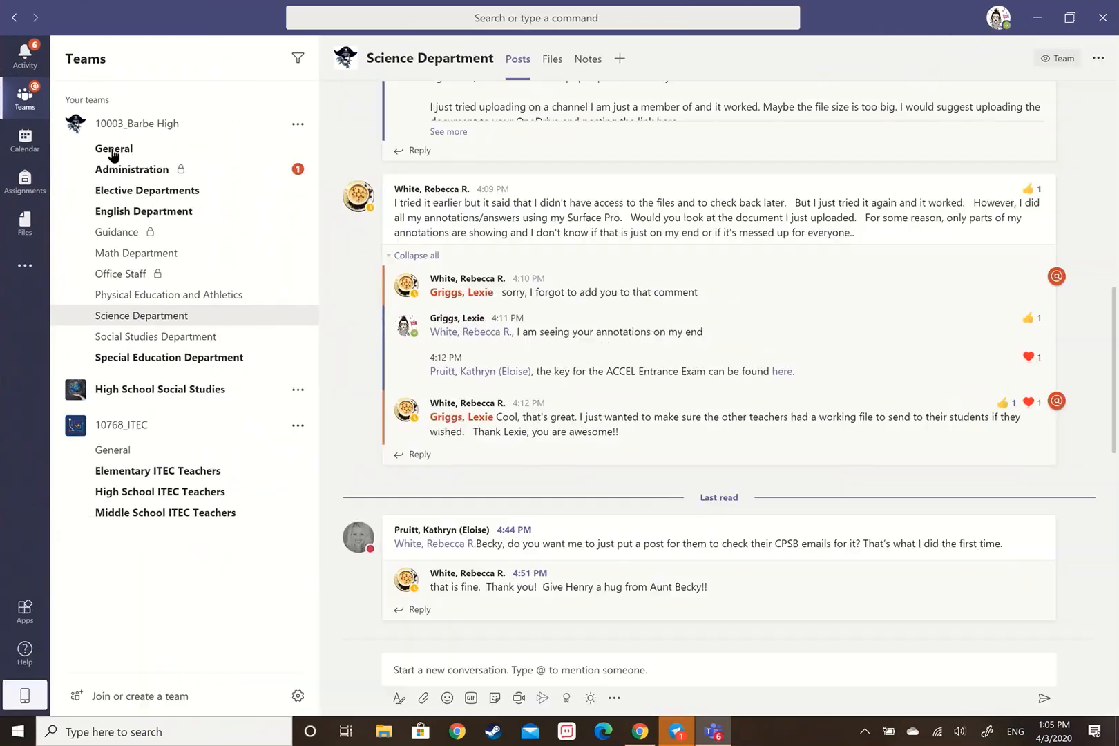
click(113, 149)
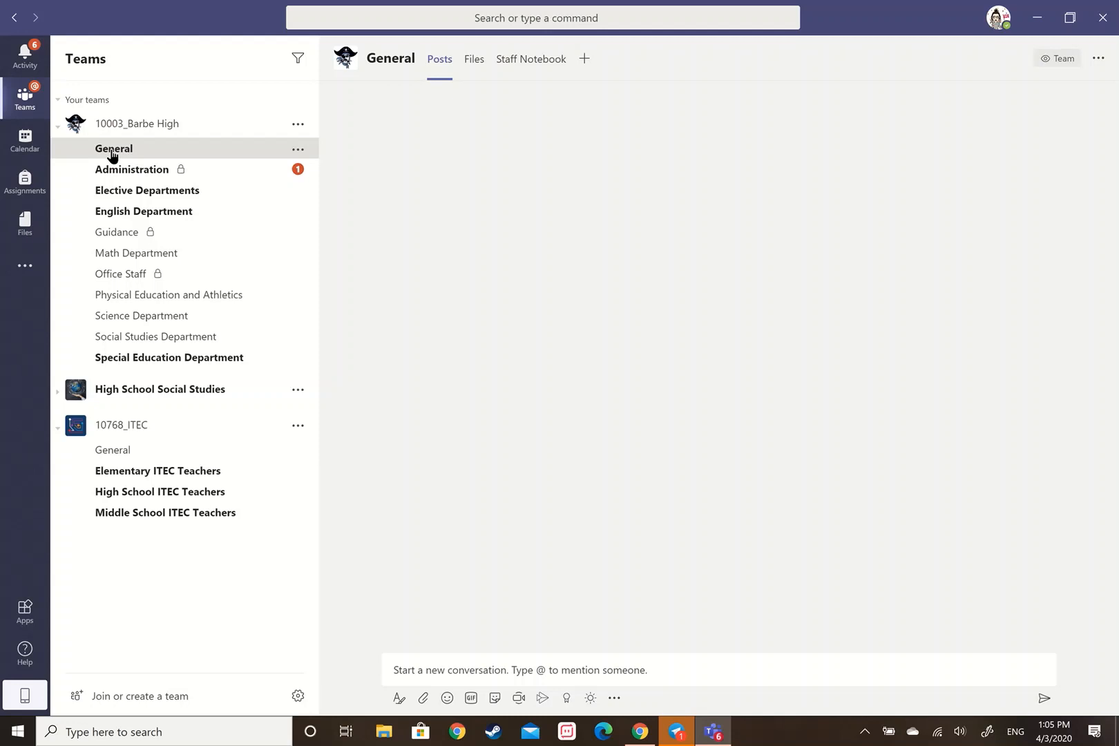
Step: Try to mention a staff member with @ in a new General channel conversation, and clear the draft text
click(453, 670)
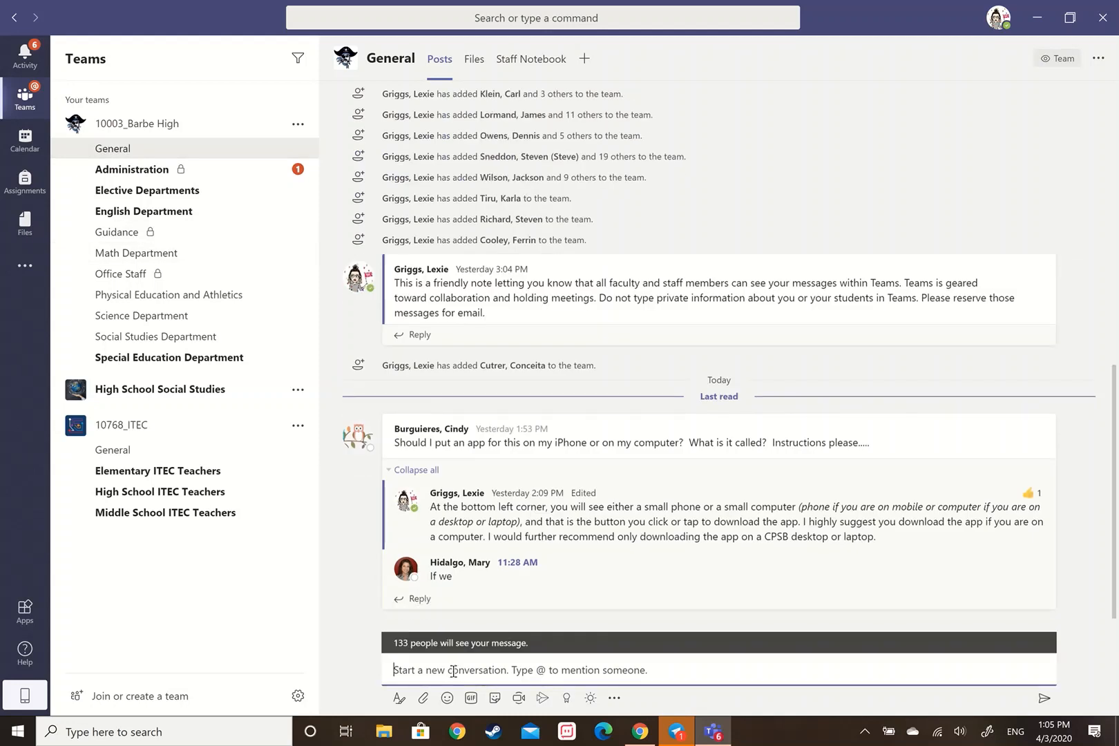
text(@lexiex)
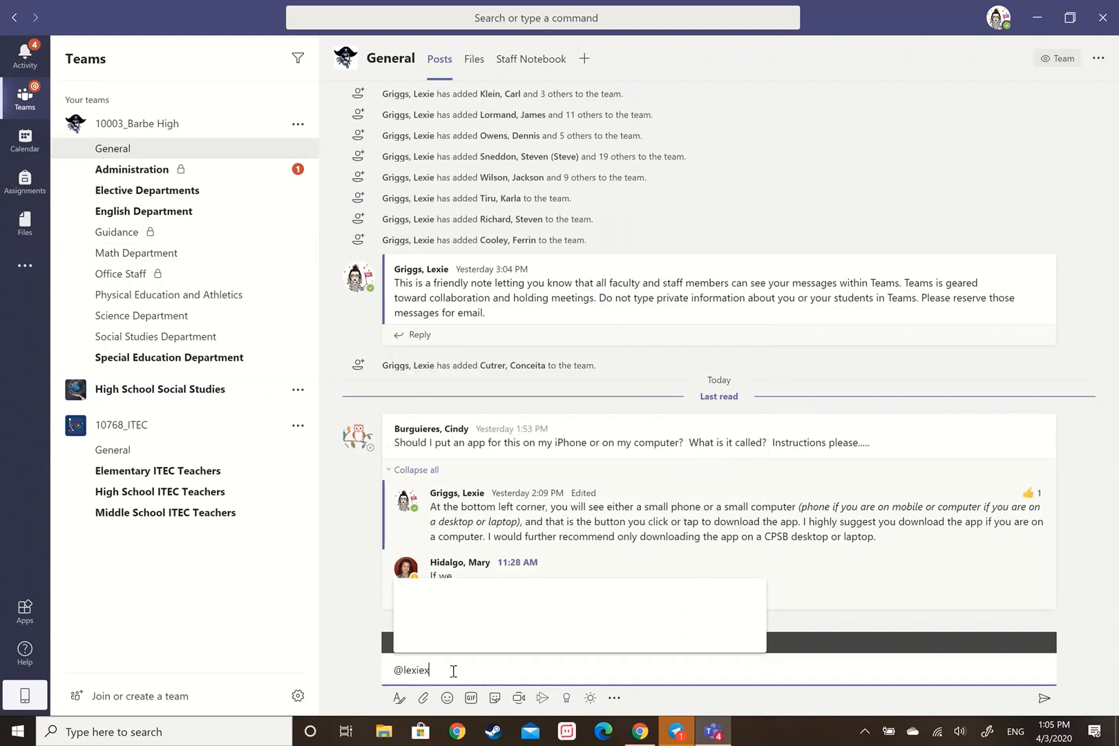
key(BackSpace)
text(gri)
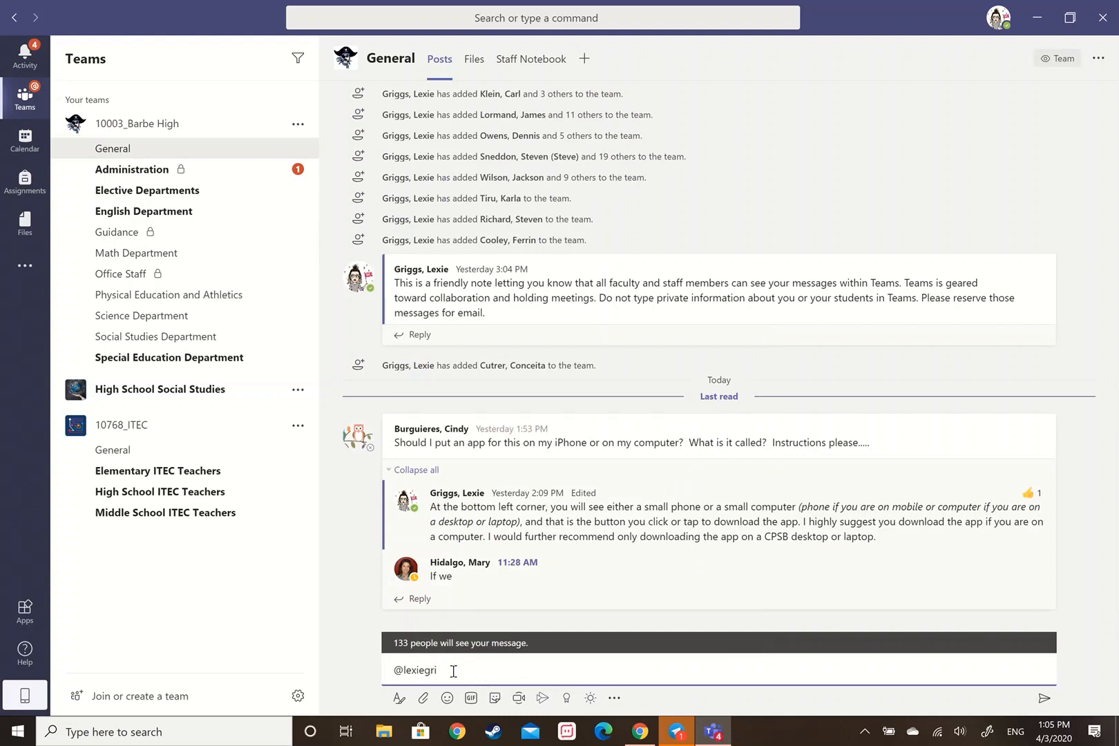
key(BackSpace)
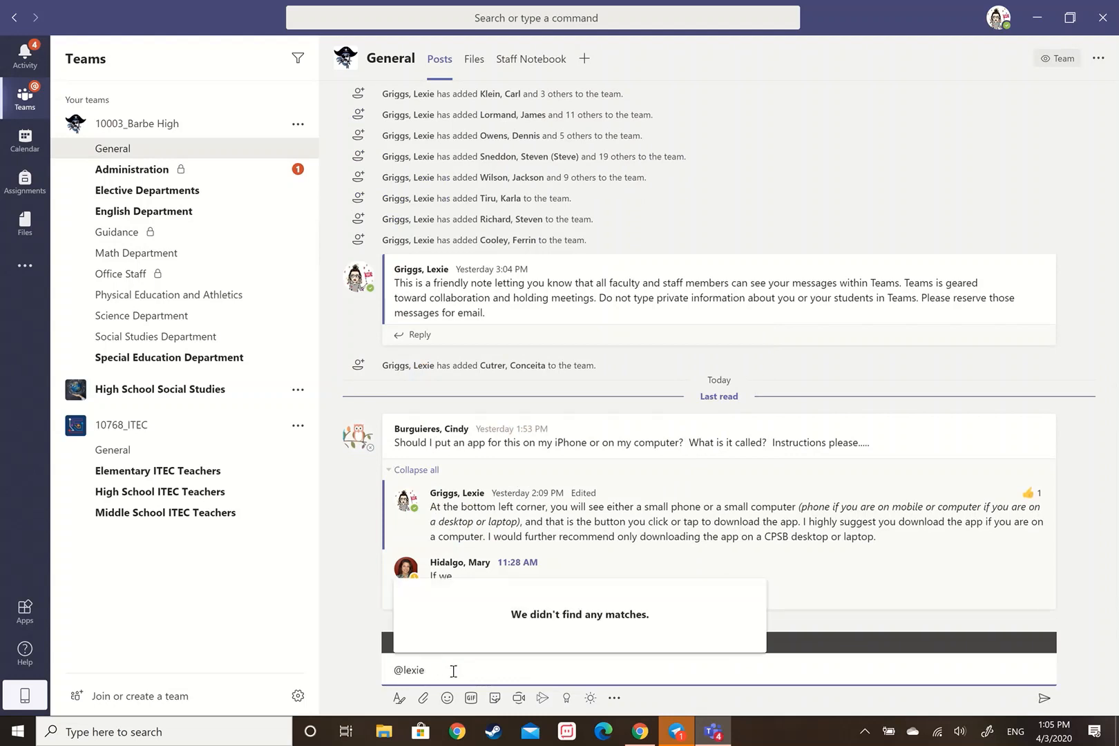
key(BackSpace)
key(BackSpace)
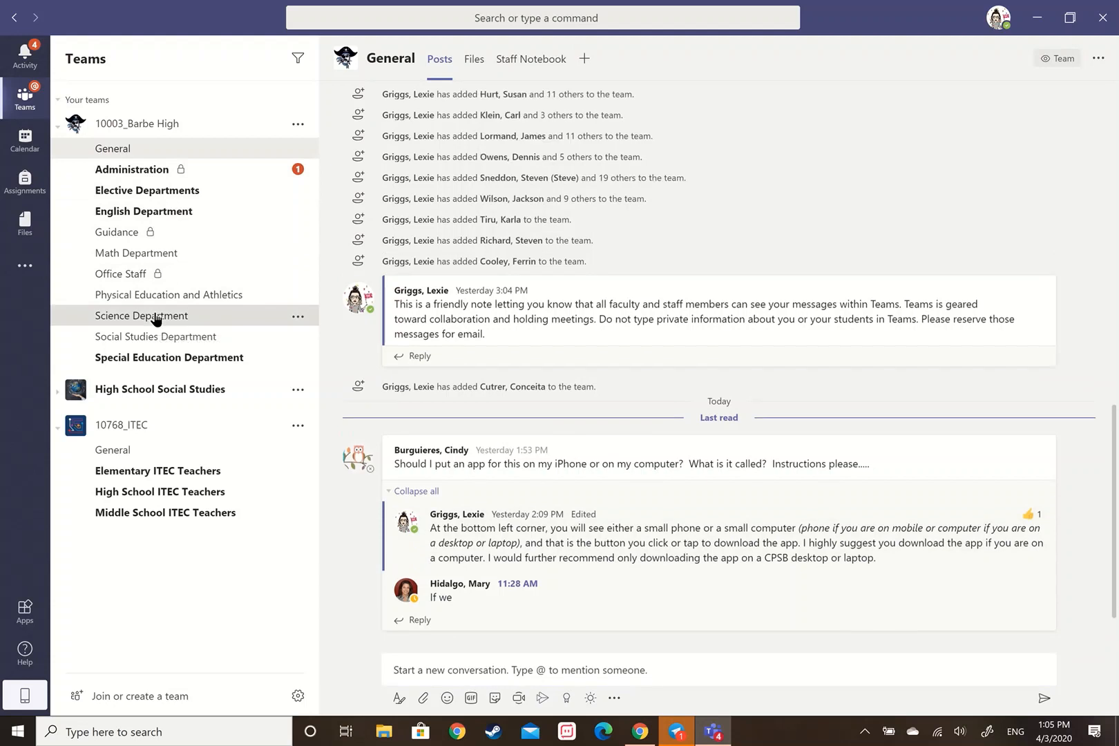
Step: Open the Science Department channel, expand the collapsed replies, and examine how people are mentioned in the conversation
click(155, 317)
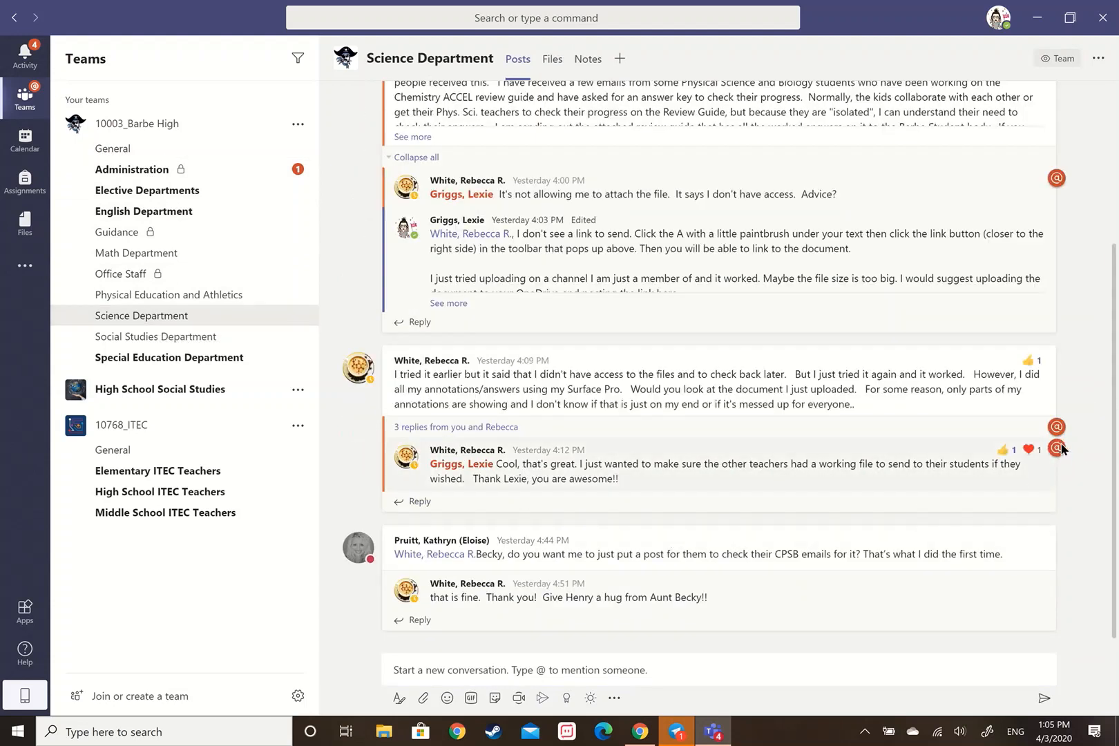
click(484, 428)
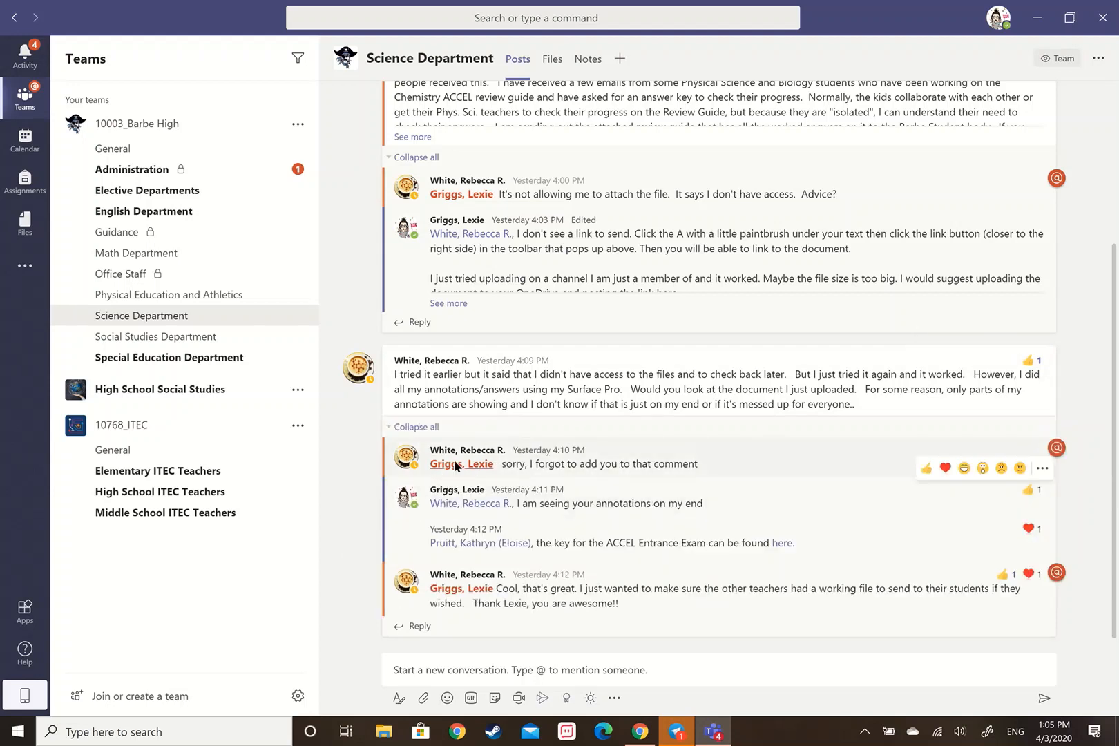
mouse_move(500, 478)
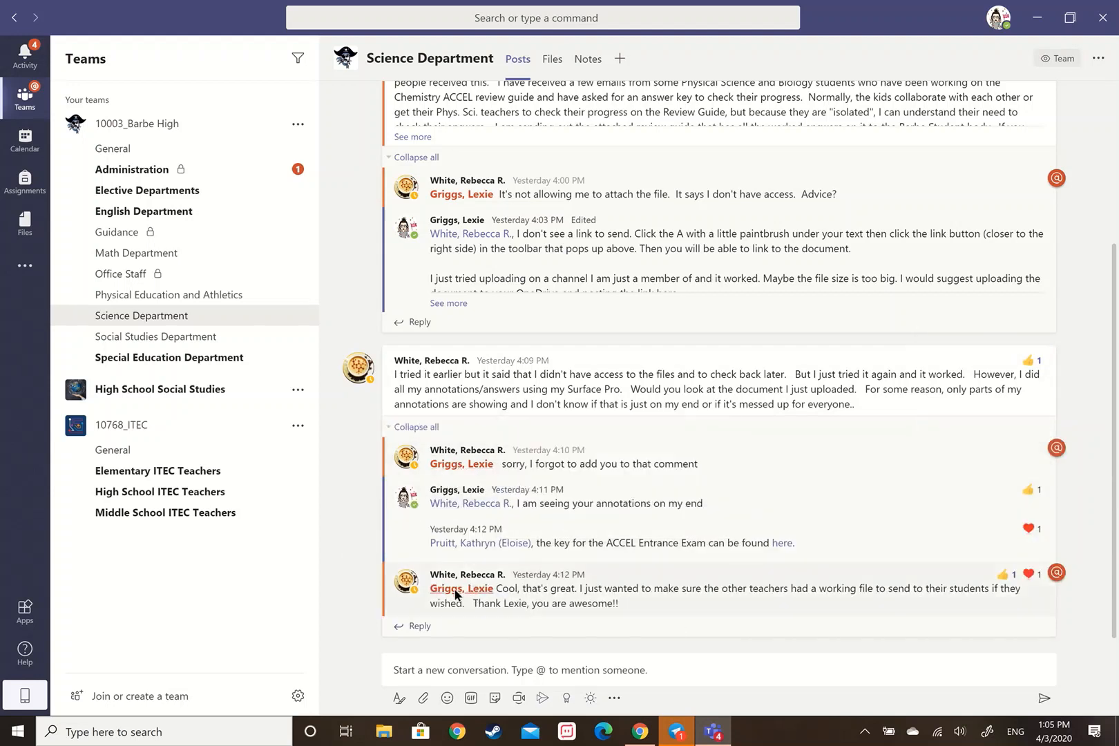
mouse_move(826, 510)
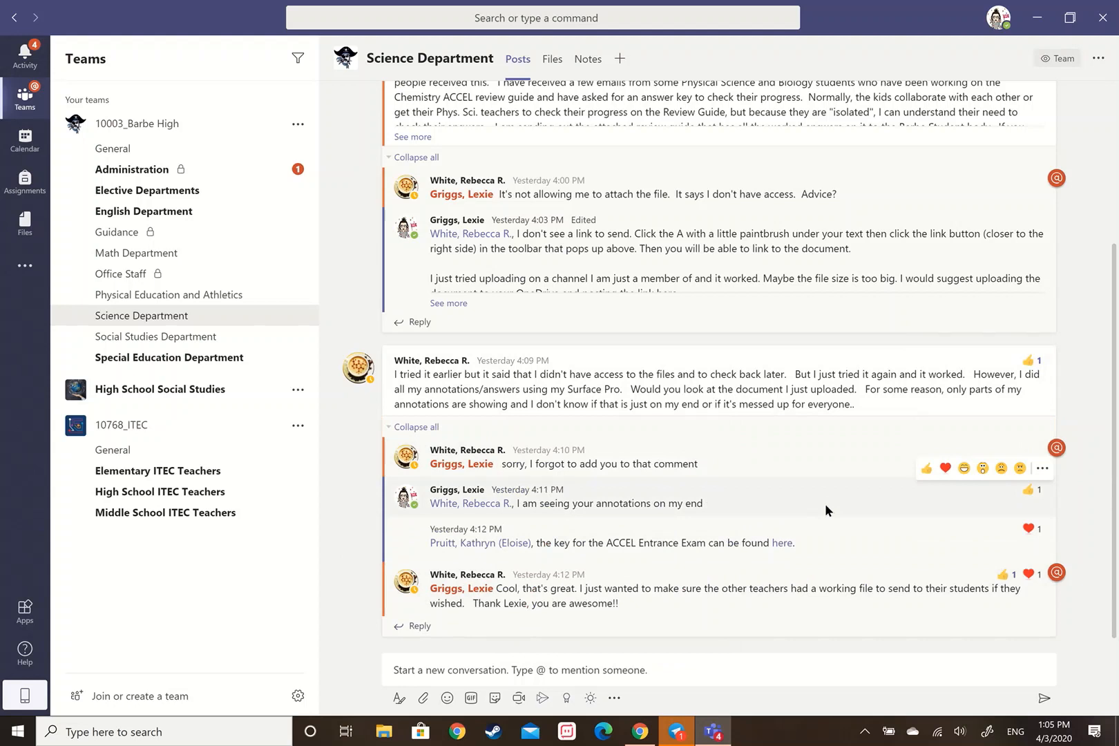
Step: Return to the General channel, and clear Teams and the remaining open window from the desktop
click(105, 149)
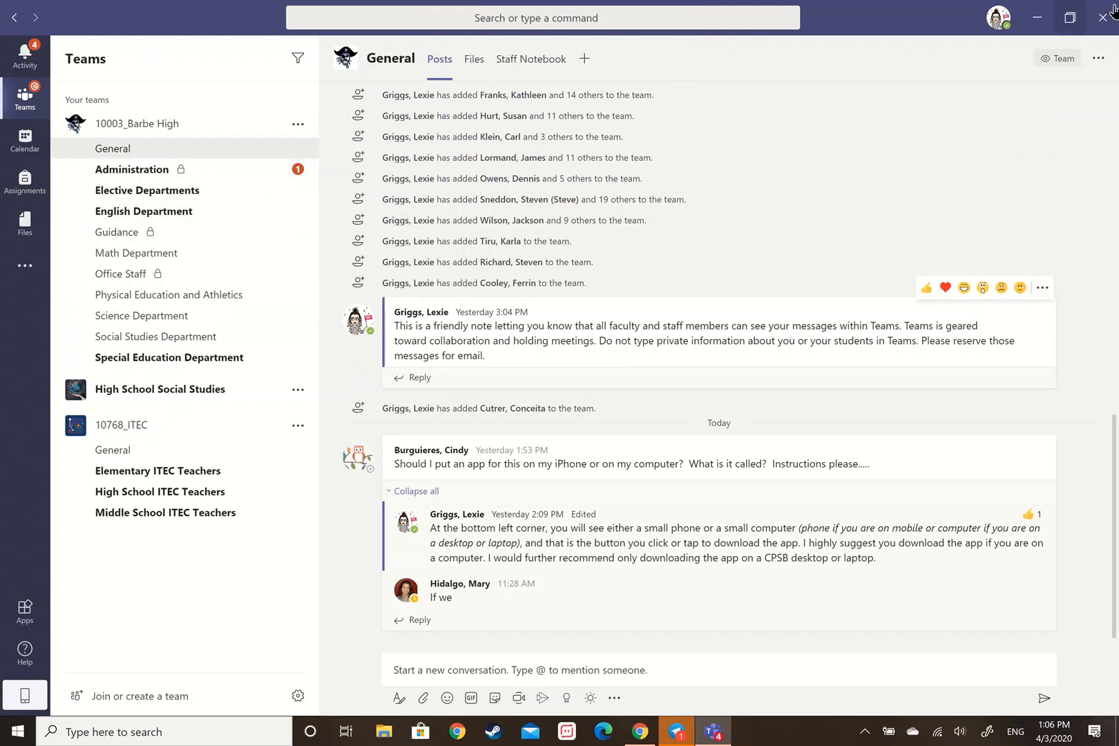
click(1050, 18)
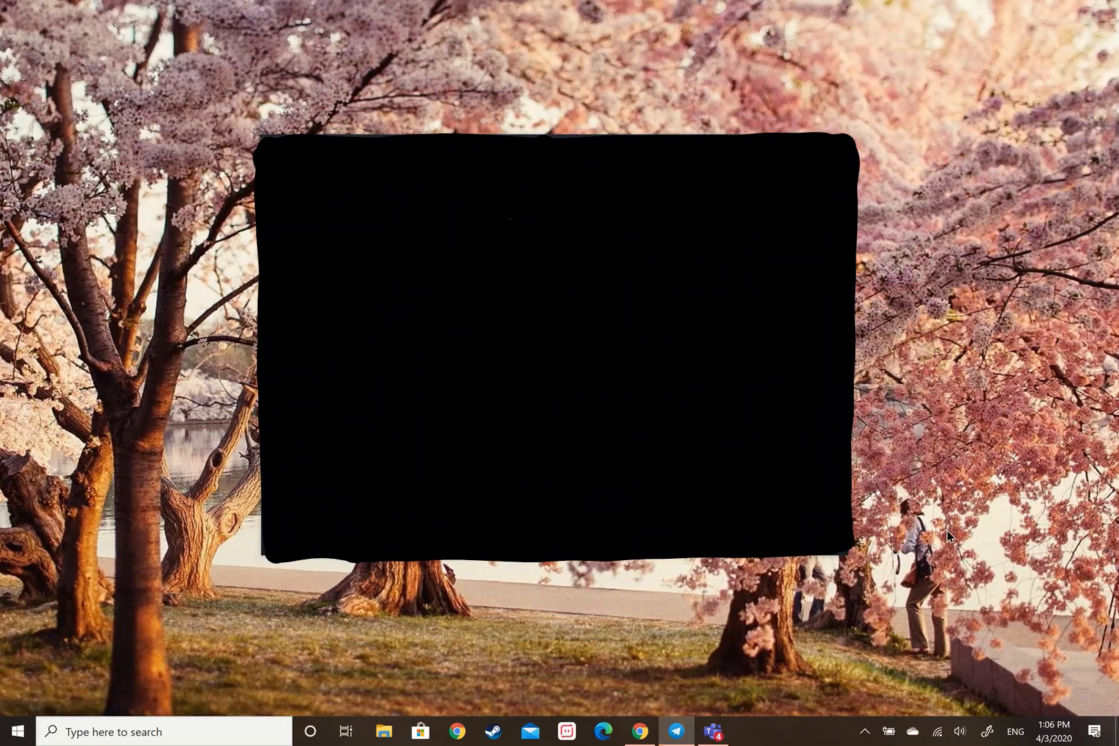
click(798, 144)
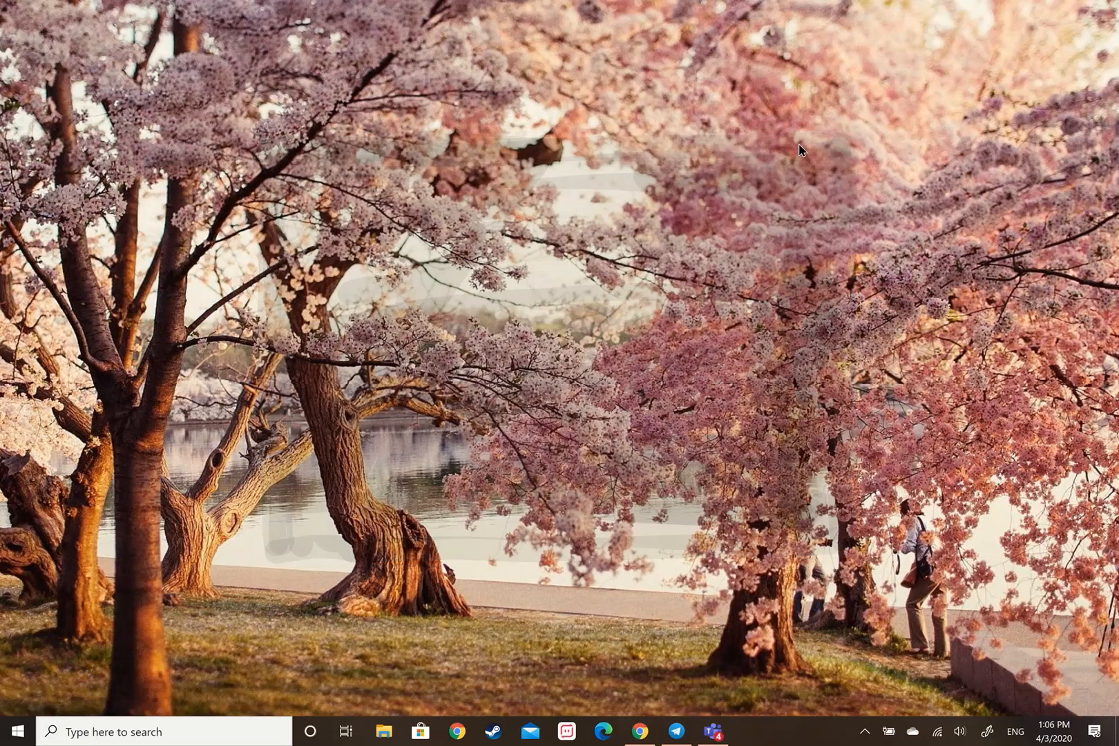